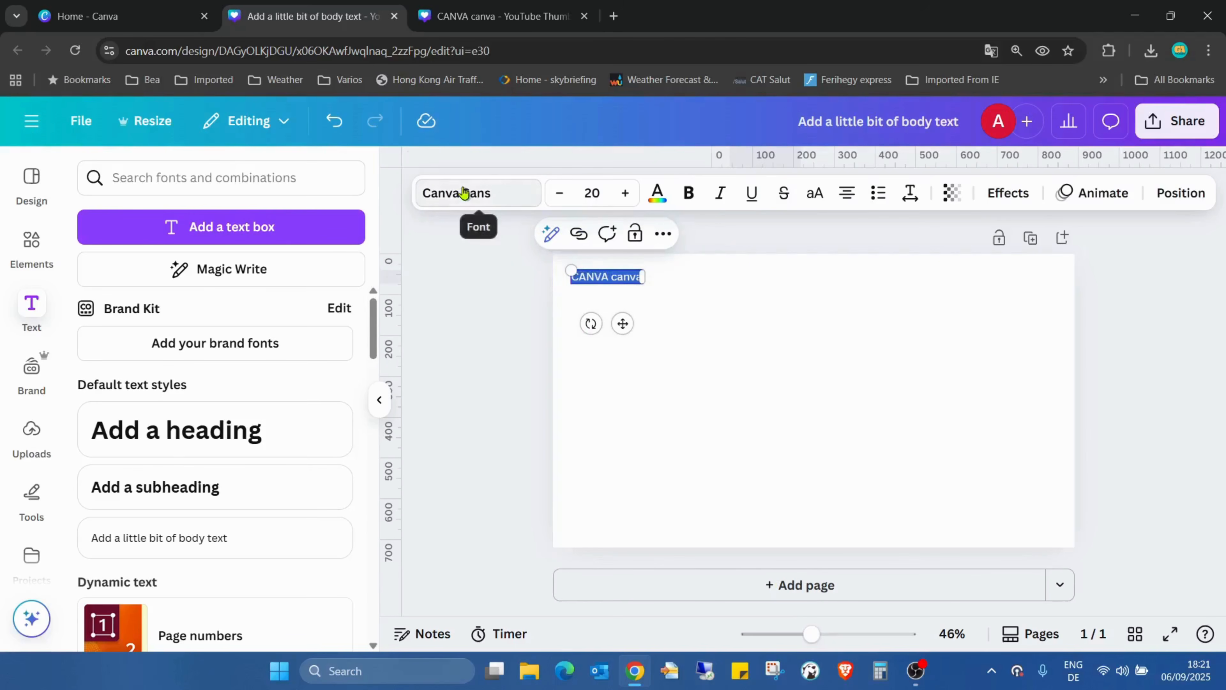
# Change the font of the "CANVA canva" text to Ahkio Bold
pyautogui.scroll(-5, 269, 337)
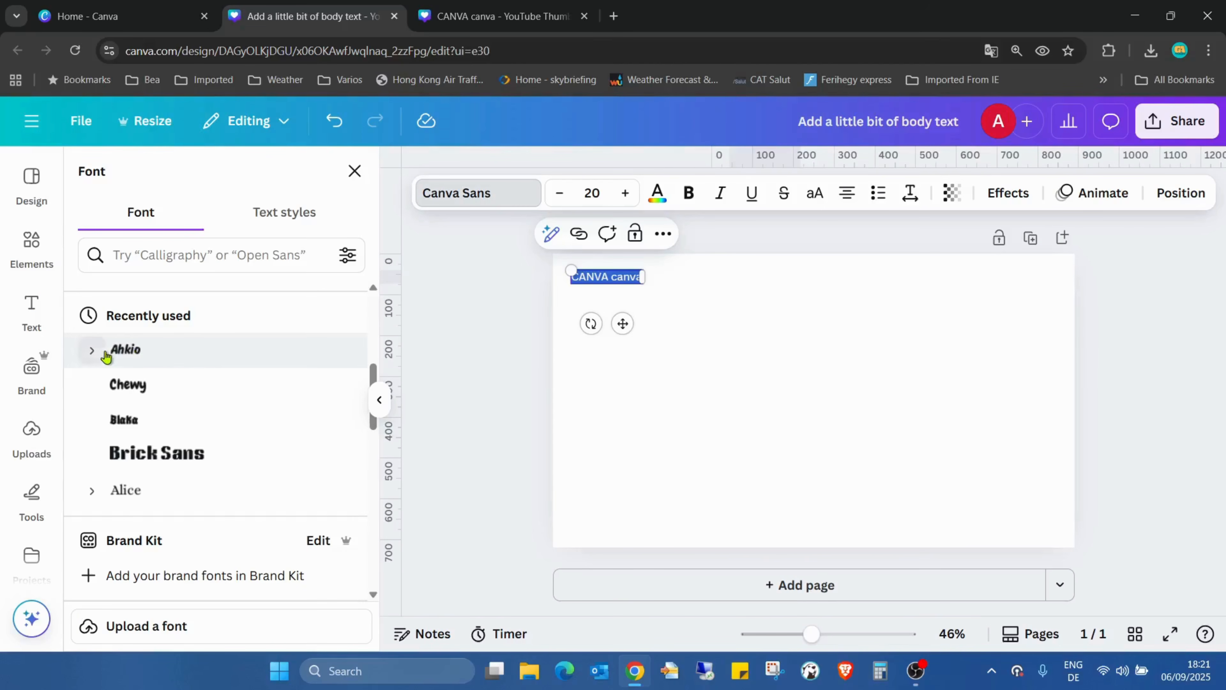
pyautogui.click(92, 351)
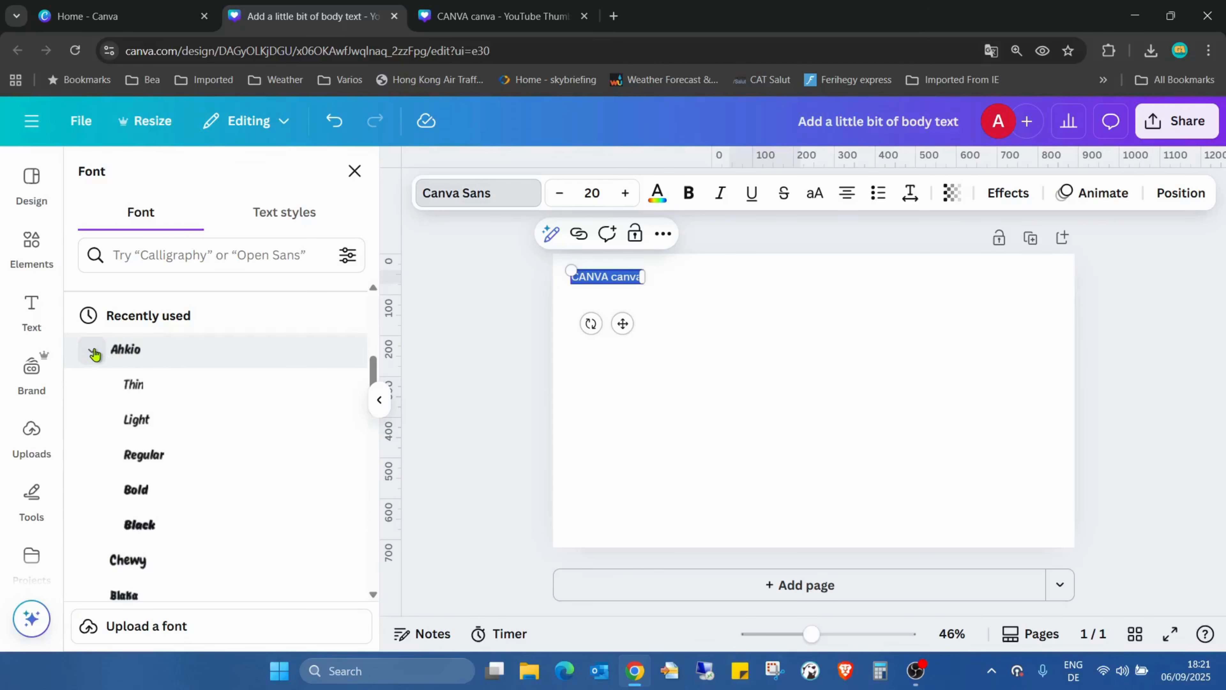
pyautogui.click(144, 490)
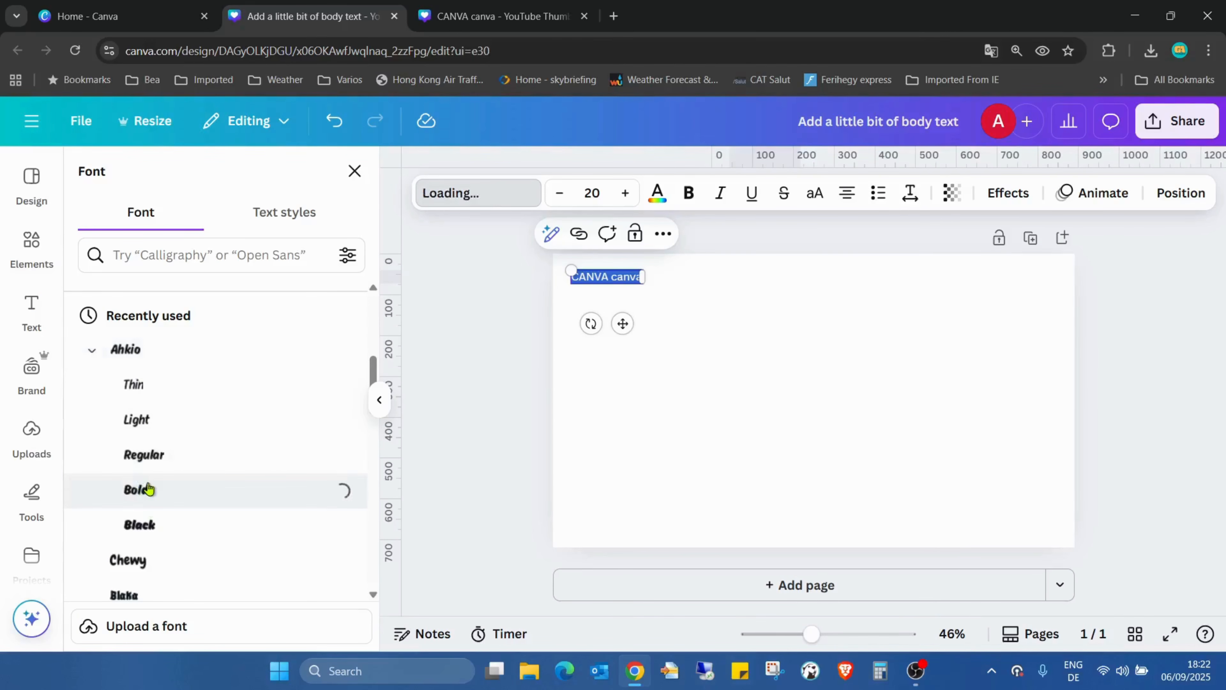
pyautogui.click(687, 348)
# Move the "CANVA canva" text box slightly closer to the page's left edge
pyautogui.moveTo(607, 284); pyautogui.dragTo(589, 280)
pyautogui.click(593, 290)
pyautogui.click(593, 280)
pyautogui.click(593, 280)
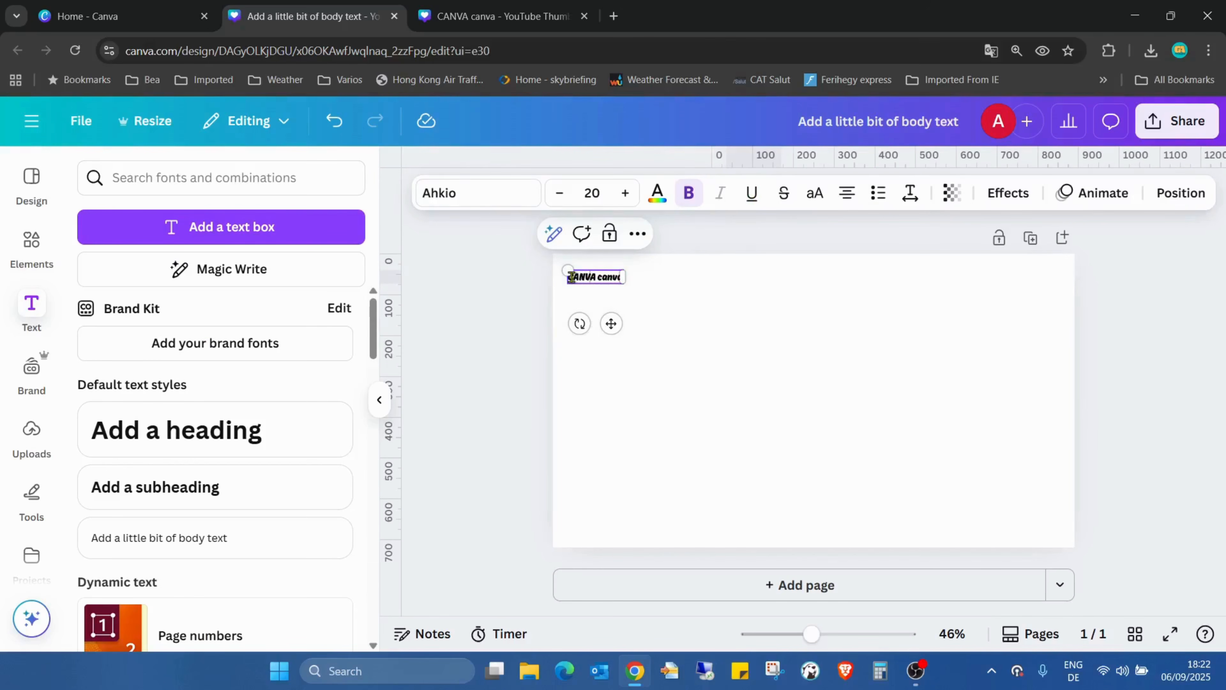
pyautogui.moveTo(577, 279); pyautogui.dragTo(620, 279)
pyautogui.click(684, 389)
# Set the "CANVA canva" font size to 50 and widen its text box so both words fit on one line
pyautogui.moveTo(811, 634); pyautogui.dragTo(658, 611)
pyautogui.scroll(3, 606, 483)
pyautogui.click(497, 310)
pyautogui.click(495, 308)
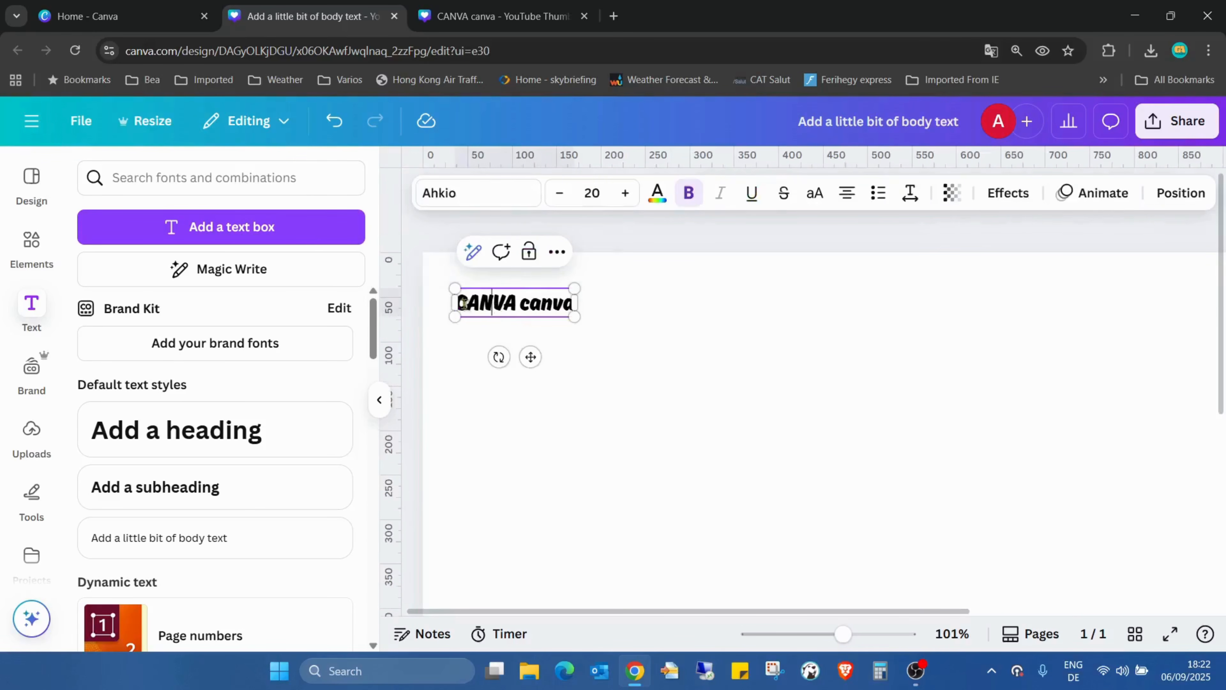
pyautogui.doubleClick(477, 303)
pyautogui.click(463, 297)
pyautogui.moveTo(460, 300); pyautogui.dragTo(576, 303)
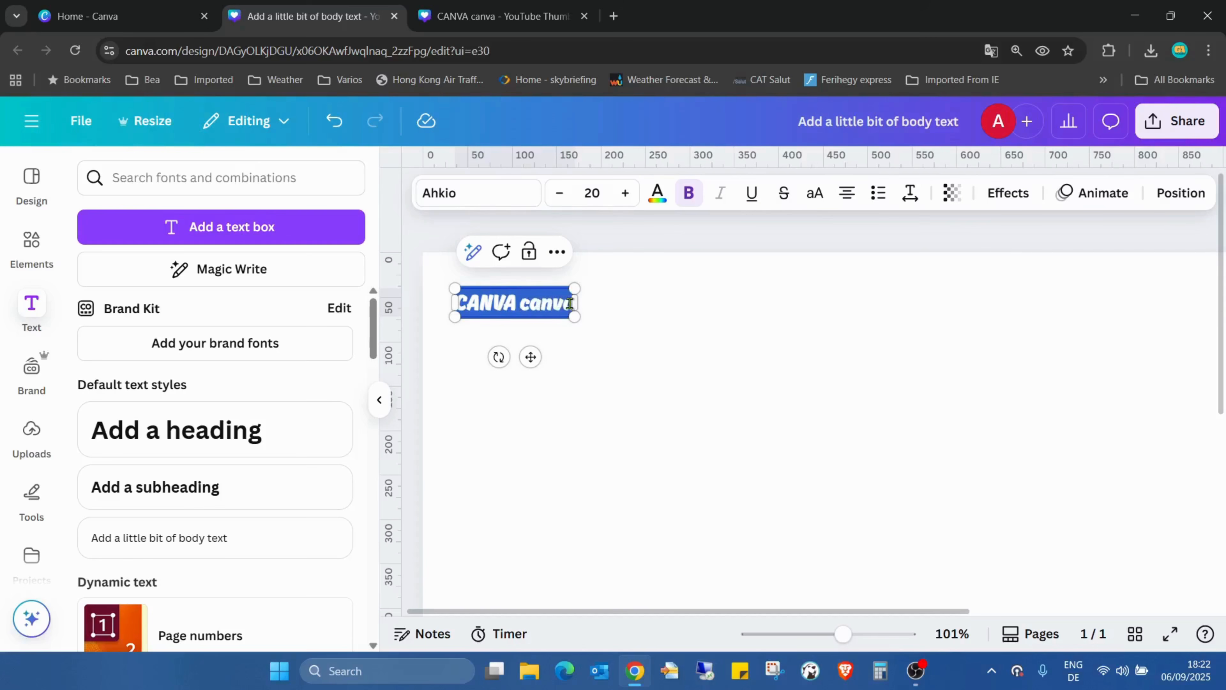
pyautogui.click(594, 193)
pyautogui.write('50')
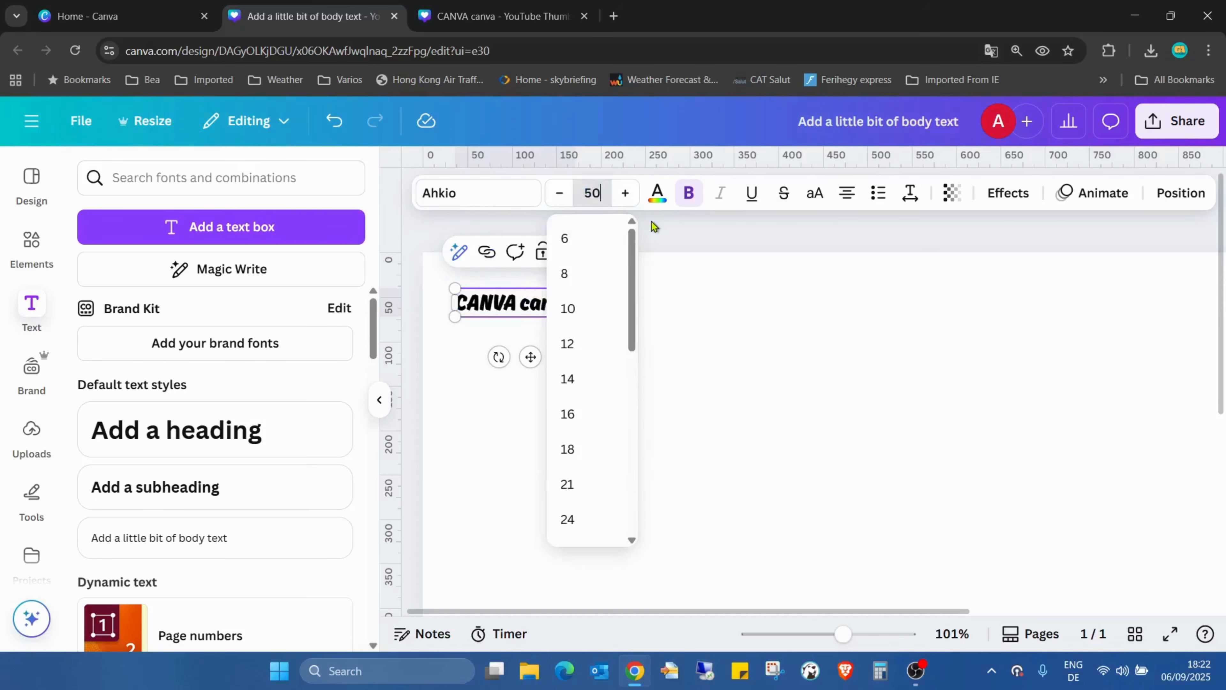
pyautogui.press('Return')
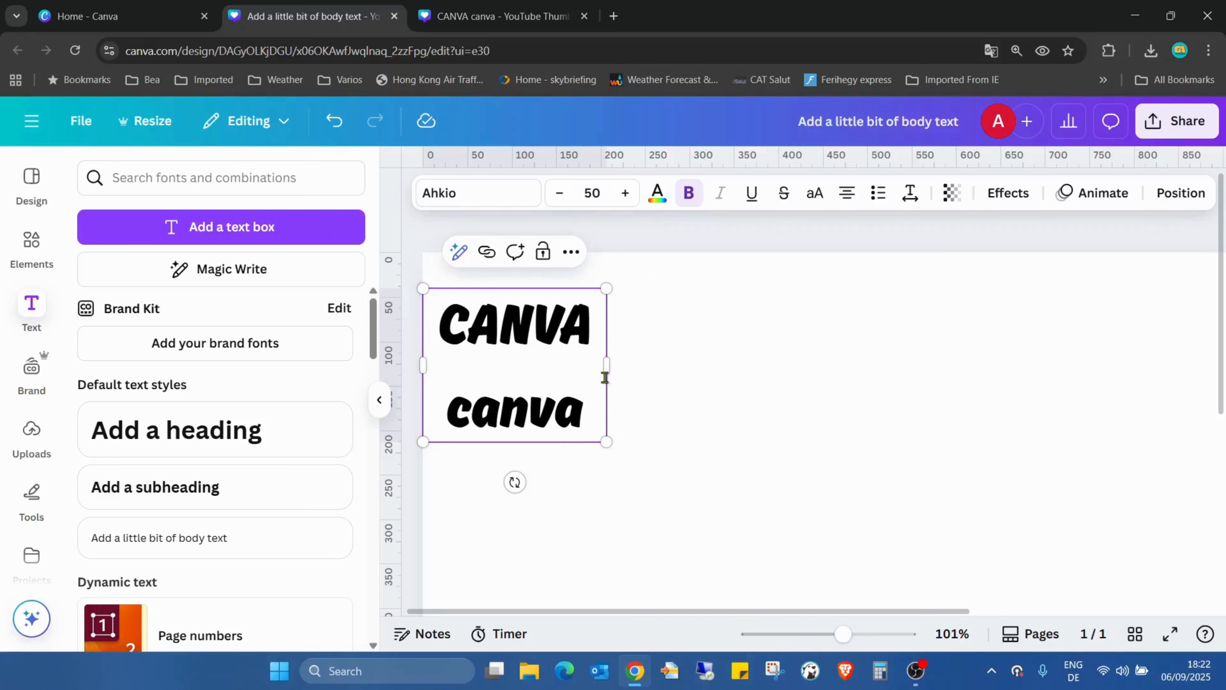
pyautogui.moveTo(607, 363); pyautogui.dragTo(739, 361)
pyautogui.moveTo(844, 634); pyautogui.dragTo(815, 634)
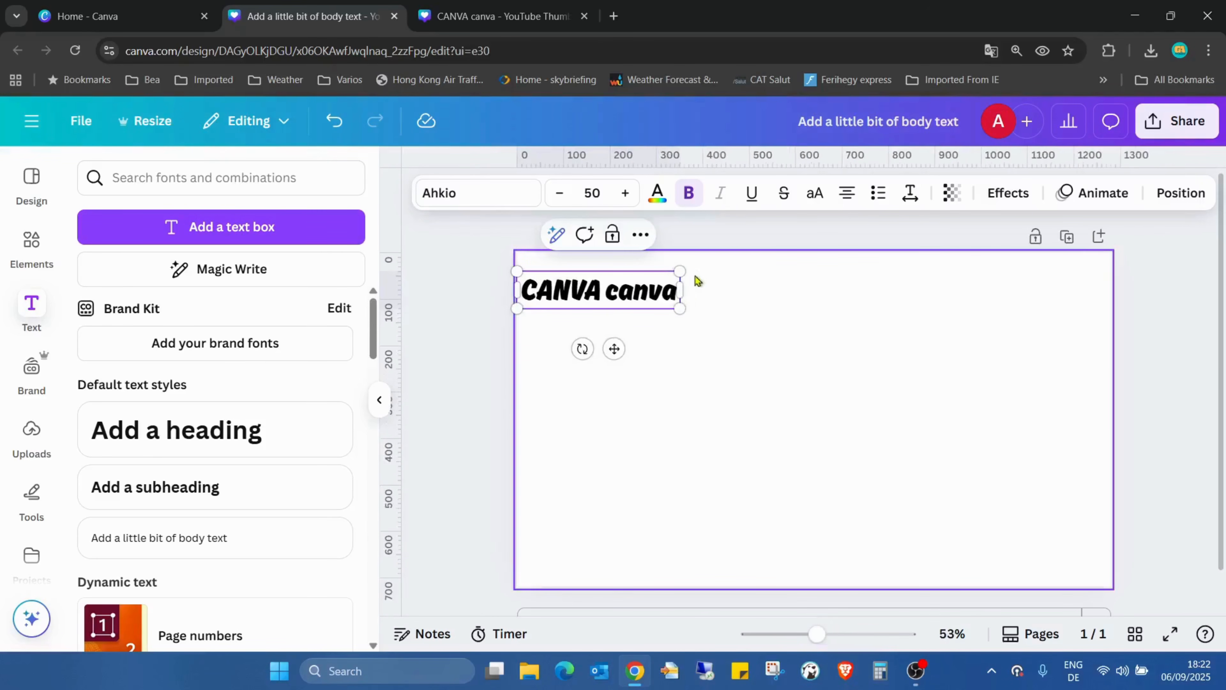
# Set the "CANVA canva" font size to 40 and left-align the text in its box
pyautogui.doubleClick(629, 278)
pyautogui.click(656, 284)
pyautogui.moveTo(679, 285); pyautogui.dragTo(489, 294)
pyautogui.click(586, 193)
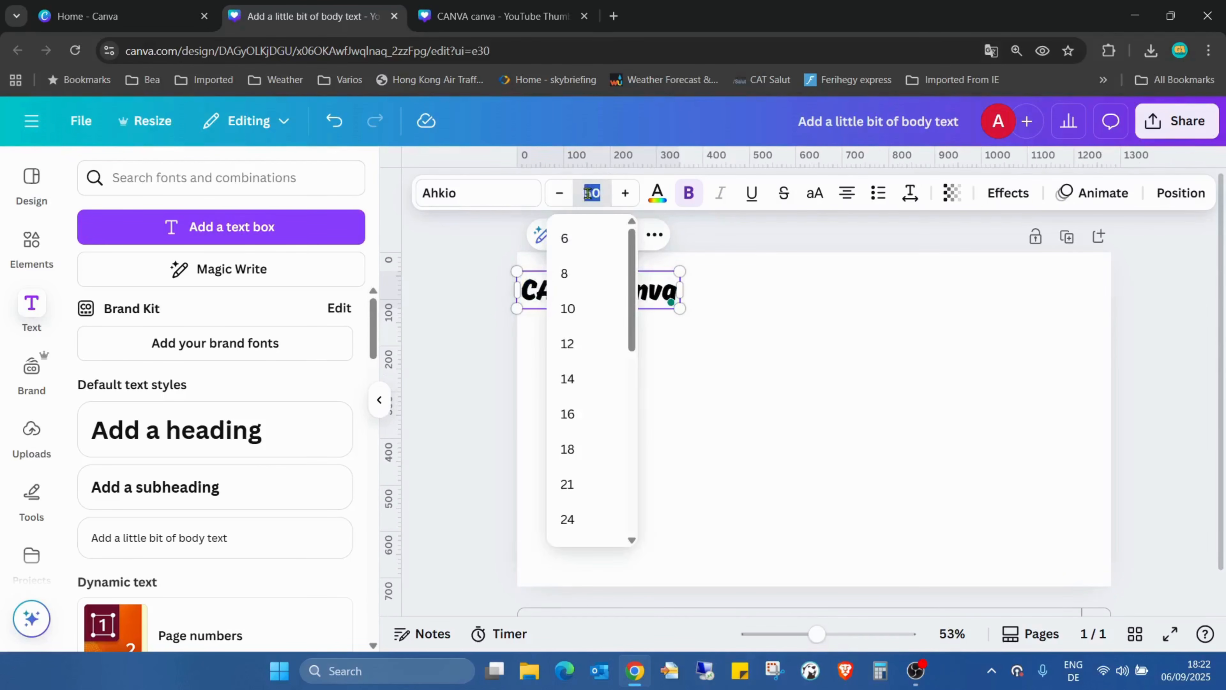
pyautogui.write('40')
pyautogui.press('Return')
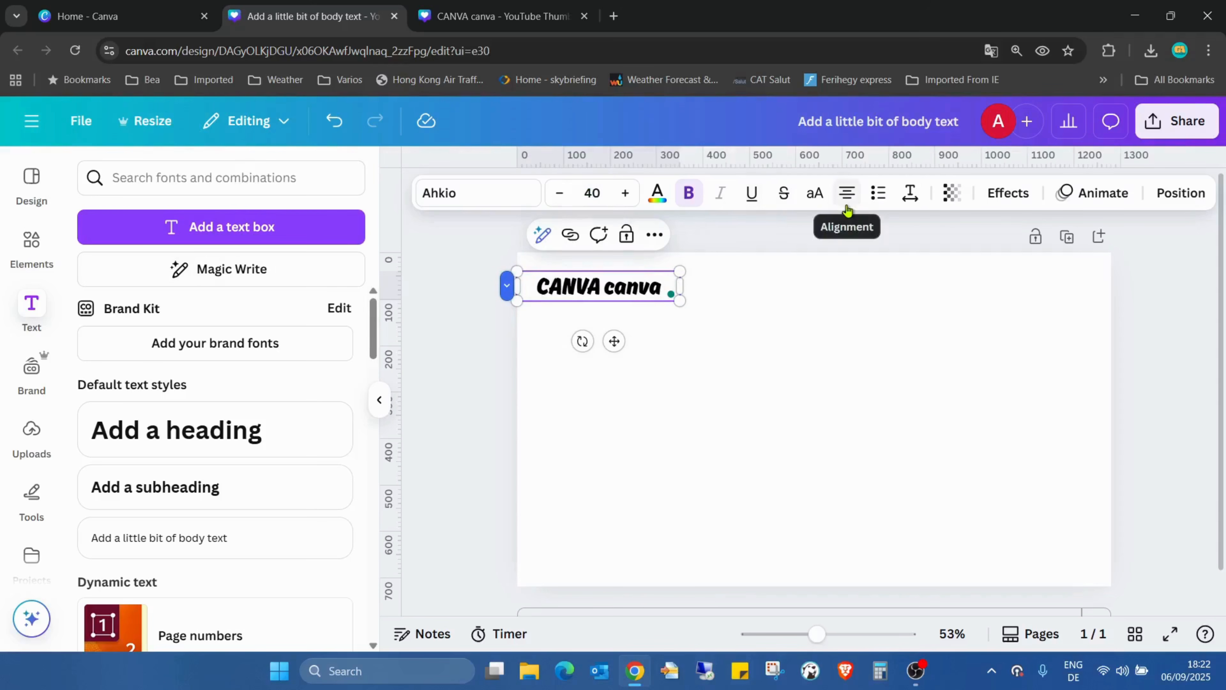
pyautogui.click(847, 196)
pyautogui.click(808, 300)
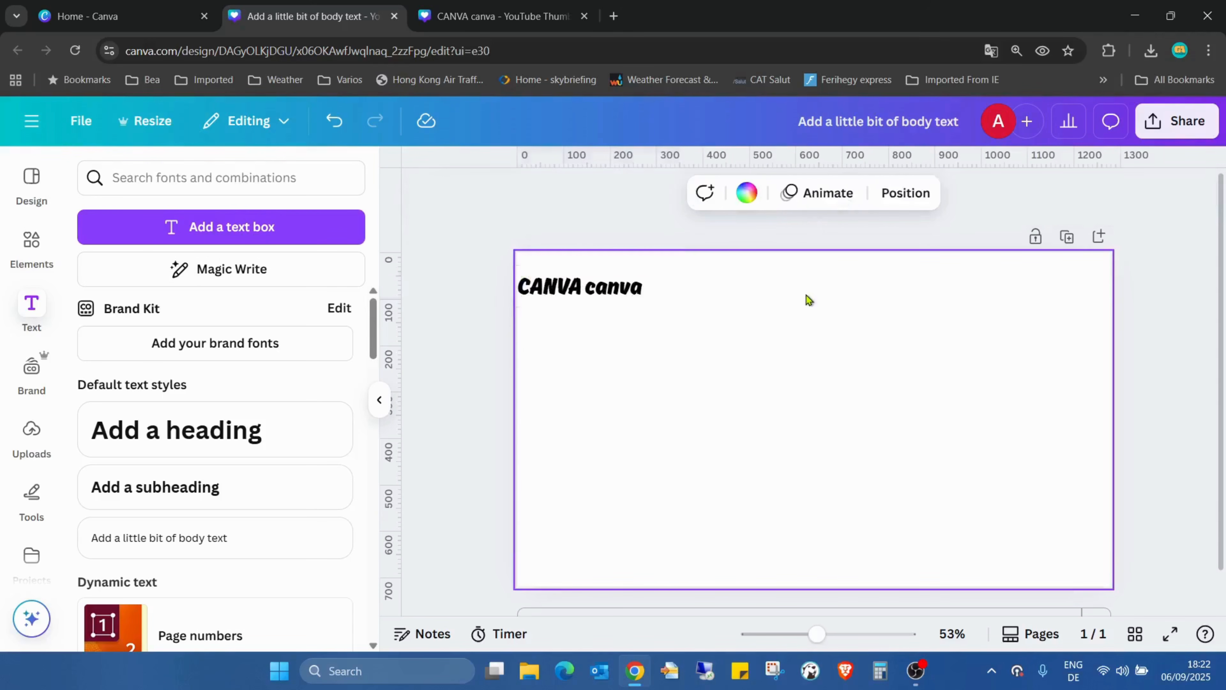
# Copy the "CANVA canva" phrase and paste a second copy after it in the same text box
pyautogui.click(635, 287)
pyautogui.click(635, 287)
pyautogui.moveTo(595, 290); pyautogui.dragTo(513, 298)
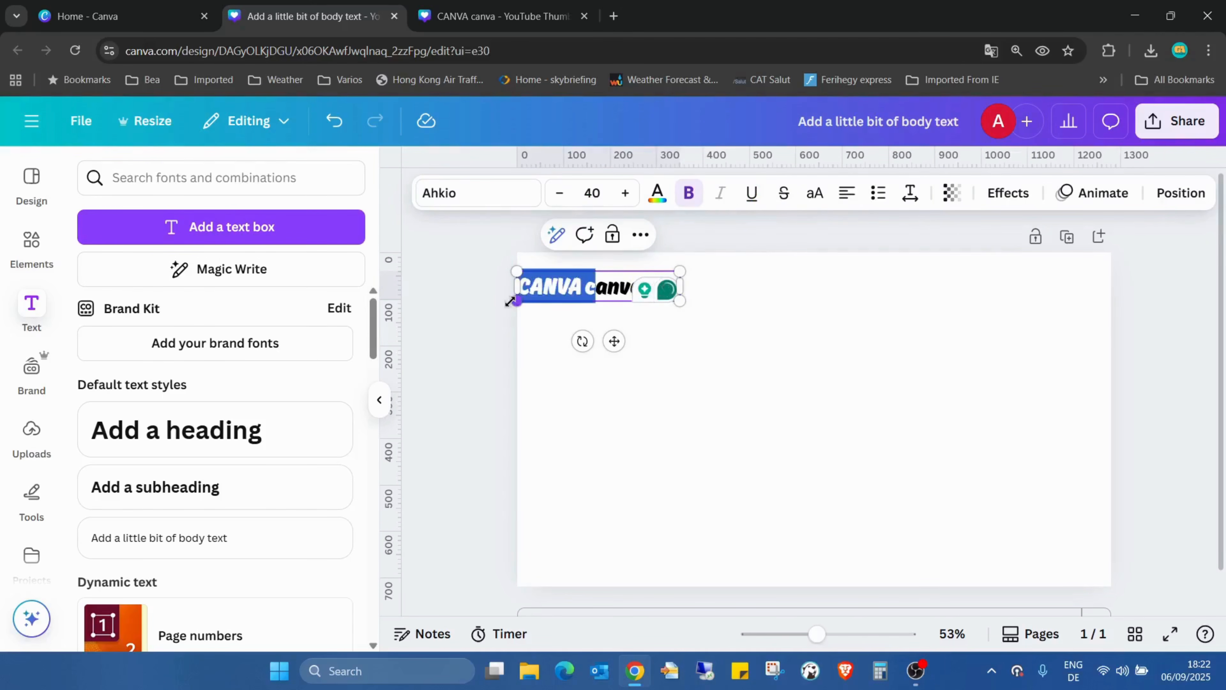
pyautogui.click(660, 374)
pyautogui.click(647, 290)
pyautogui.click(646, 289)
pyautogui.tripleClick(646, 289)
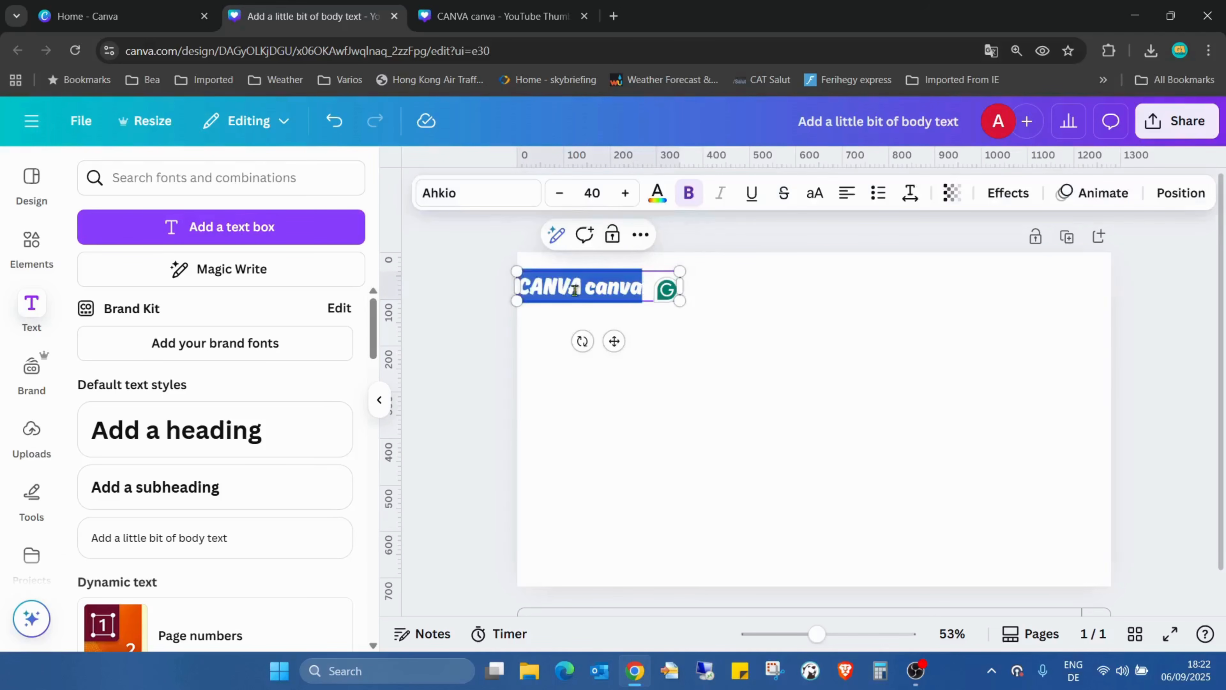
pyautogui.click(659, 378)
pyautogui.click(648, 303)
pyautogui.click(647, 290)
pyautogui.moveTo(647, 290); pyautogui.dragTo(525, 300)
pyautogui.hotkey('ctrl', 'c')
pyautogui.click(632, 348)
pyautogui.click(645, 288)
pyautogui.click(647, 292)
pyautogui.hotkey('ctrl', 'v')
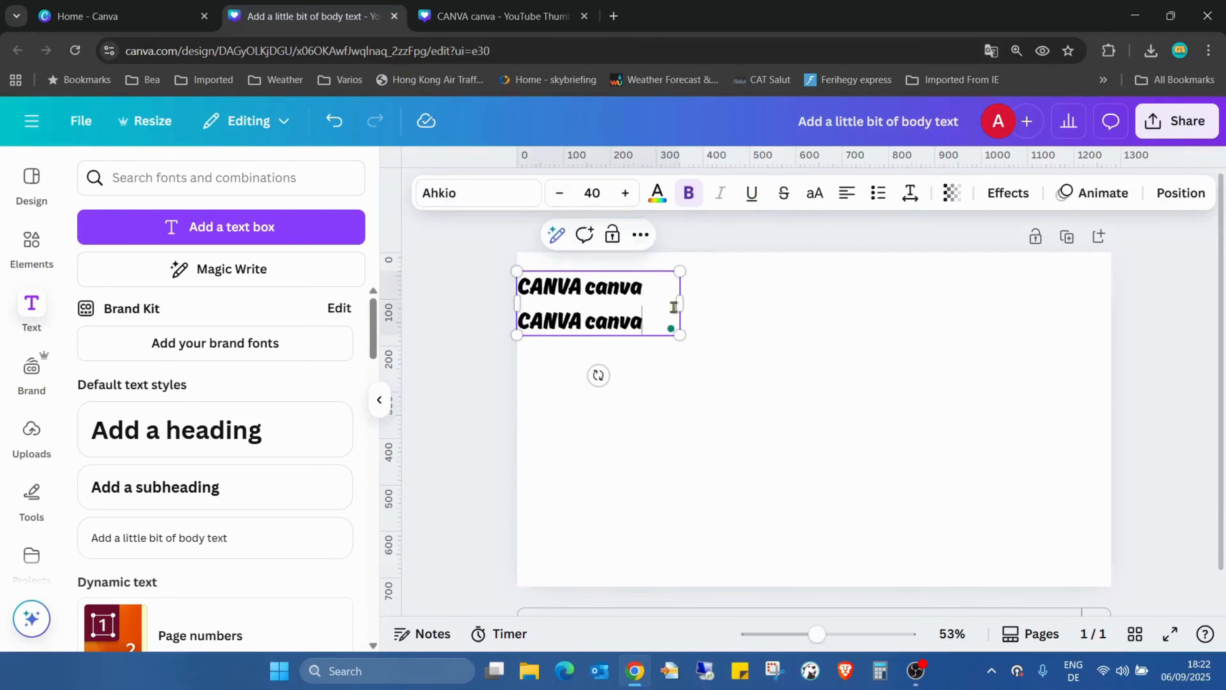
# Widen the text box to the page's right edge and paste the phrase until it appears five times
pyautogui.moveTo(682, 295); pyautogui.dragTo(1110, 317)
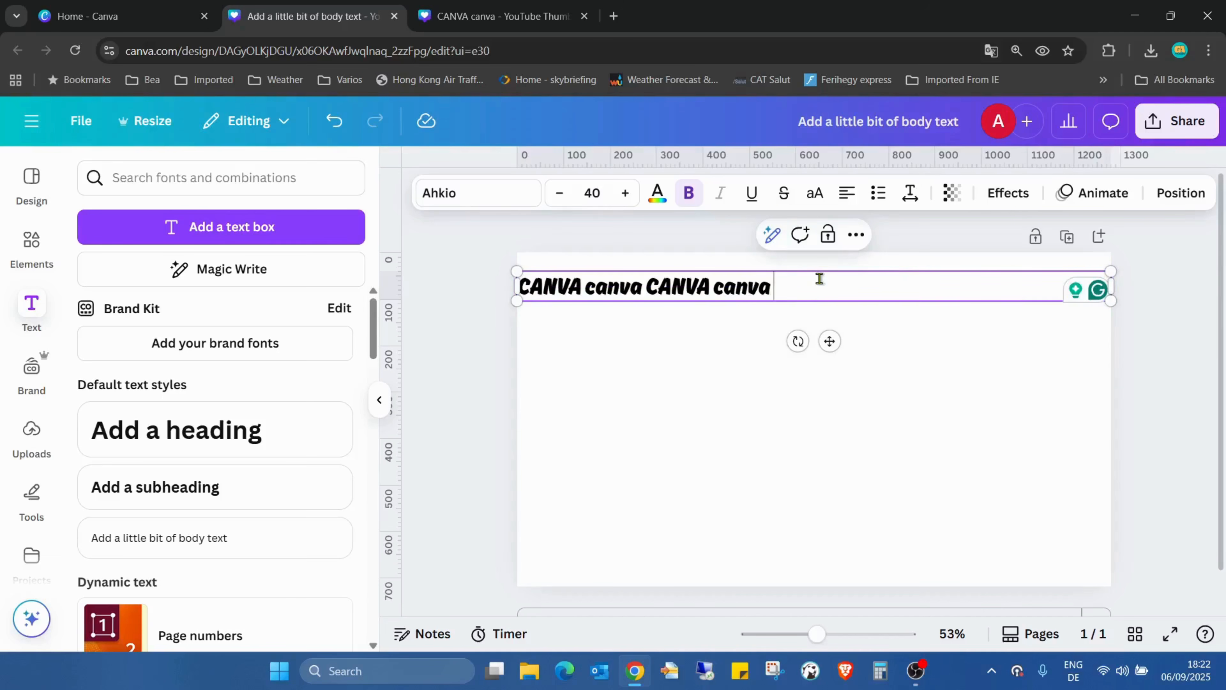
pyautogui.hotkey('ctrl', 'v')
pyautogui.hotkey('ctrl', 'v')
pyautogui.hotkey('ctrl', 'v')
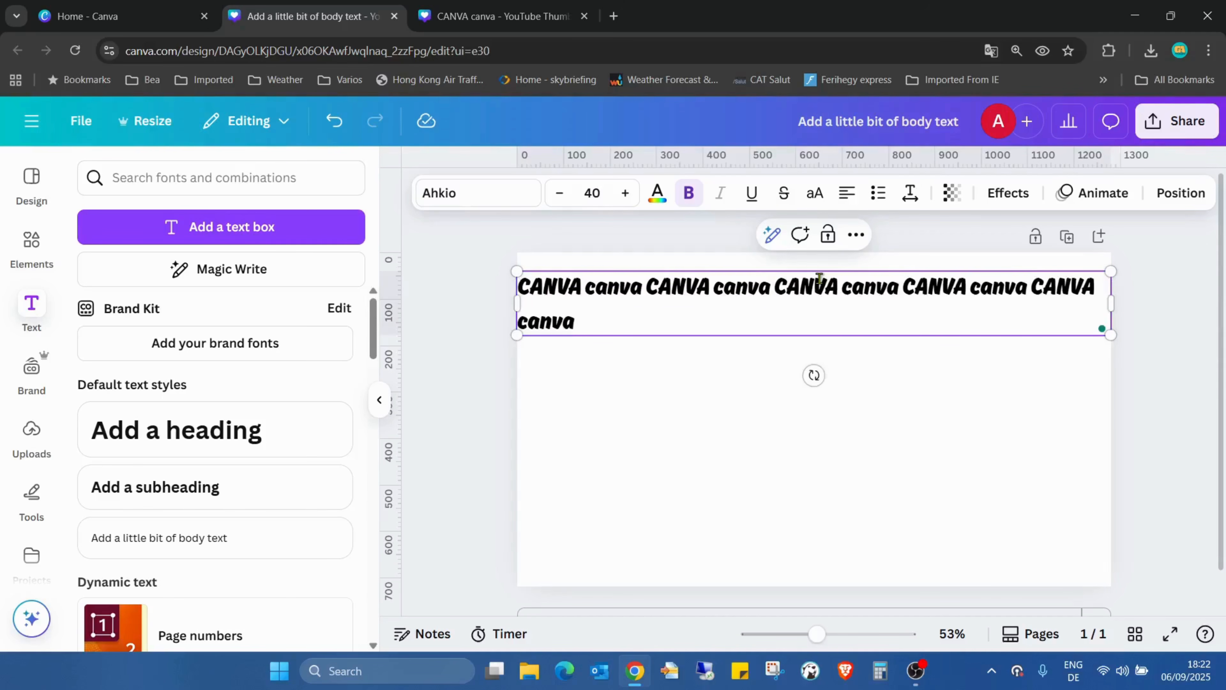
pyautogui.press('BackSpace')
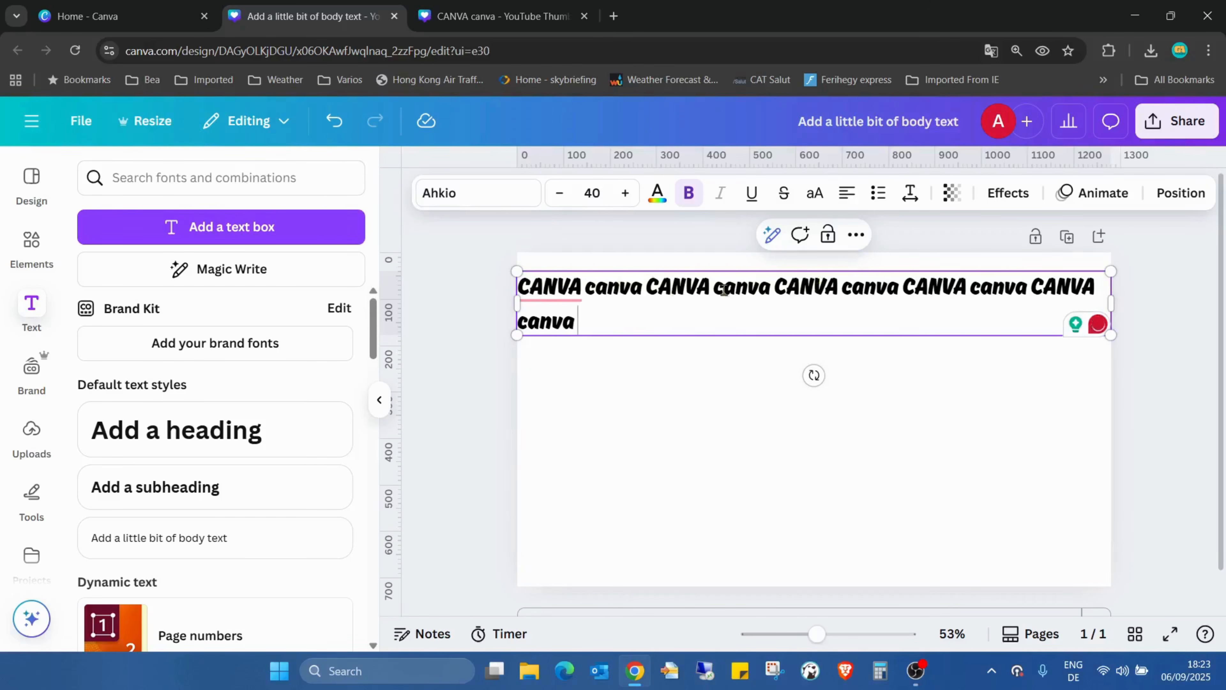
# Reduce the font size of the whole text to 37 so the five phrases fit on one line
pyautogui.tripleClick(586, 324)
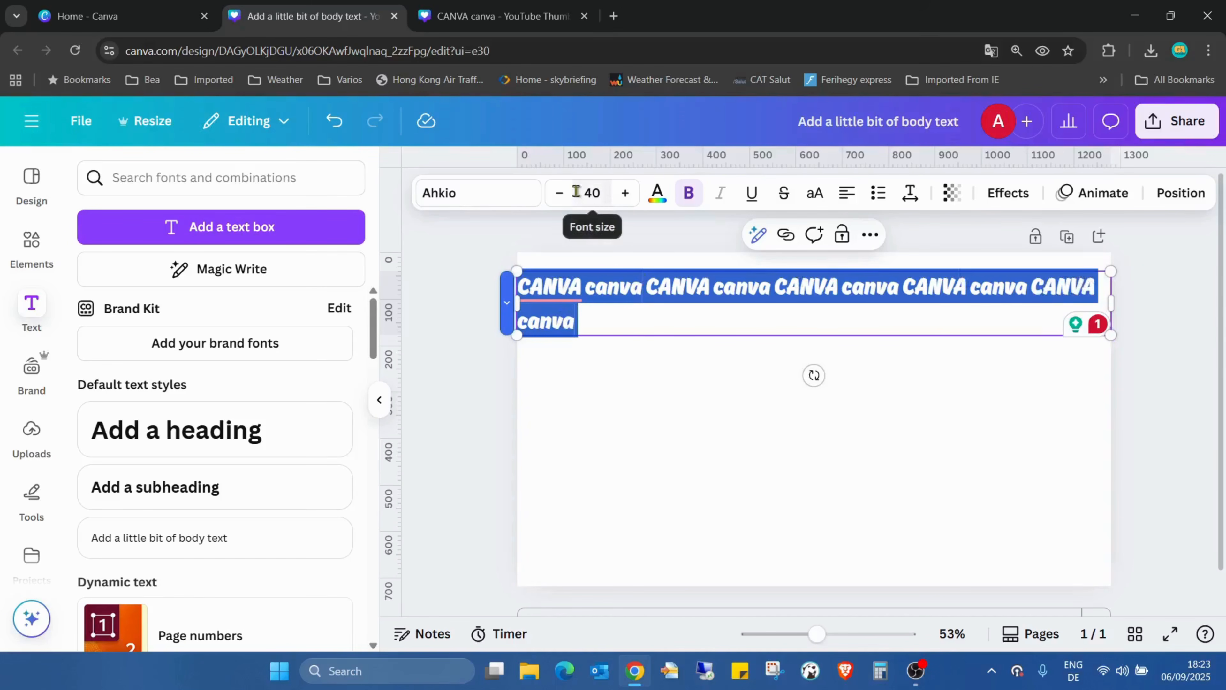
pyautogui.click(561, 194)
pyautogui.click(561, 193)
pyautogui.click(561, 194)
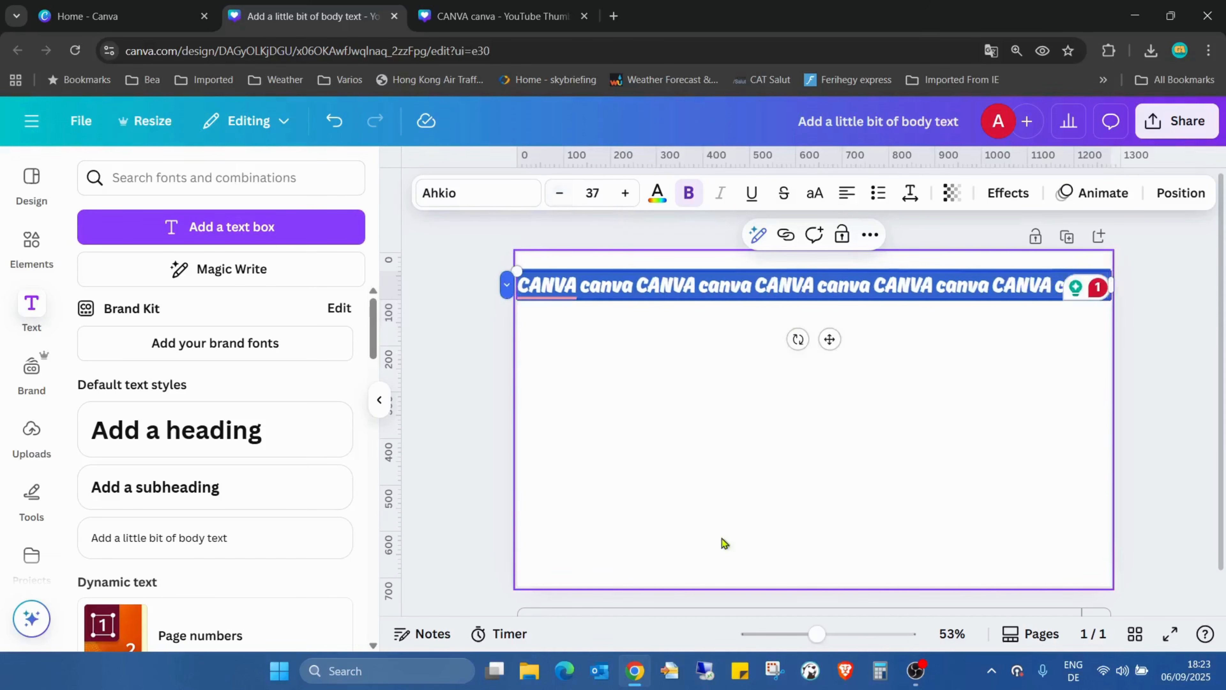
pyautogui.click(704, 483)
# Copy the full line of phrases and paste it repeatedly until ten identical rows reach the bottom of the page
pyautogui.click(650, 284)
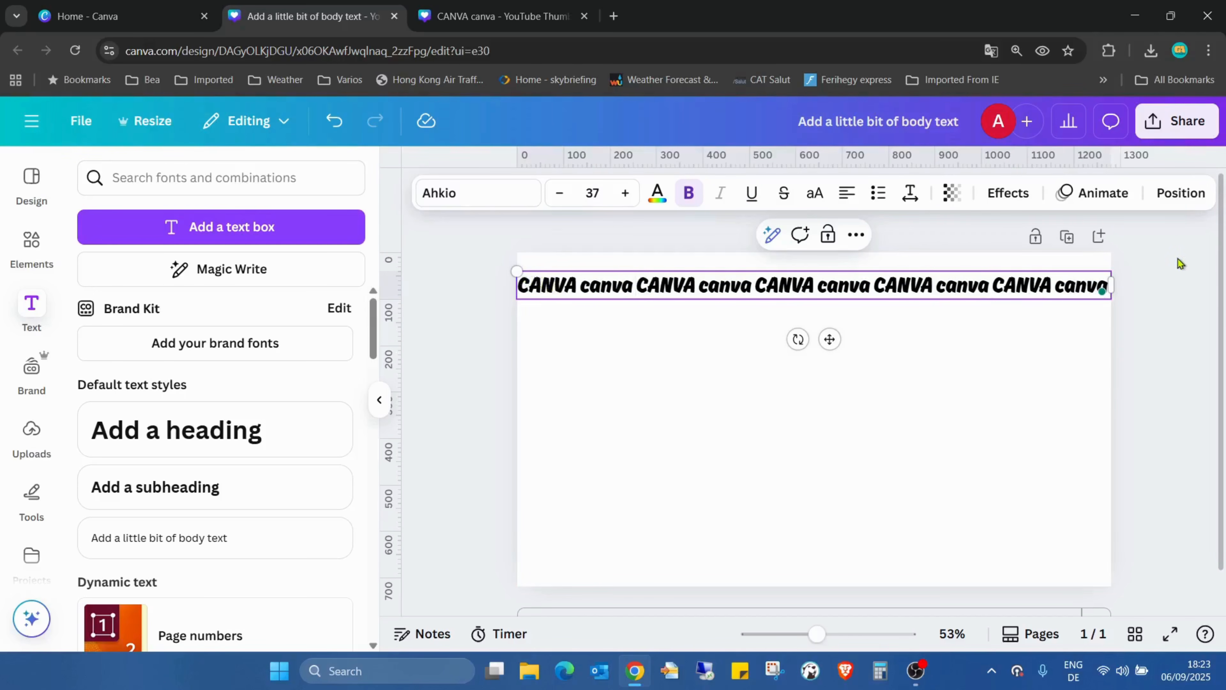
pyautogui.moveTo(1103, 278); pyautogui.dragTo(522, 271)
pyautogui.hotkey('ctrl', 'c')
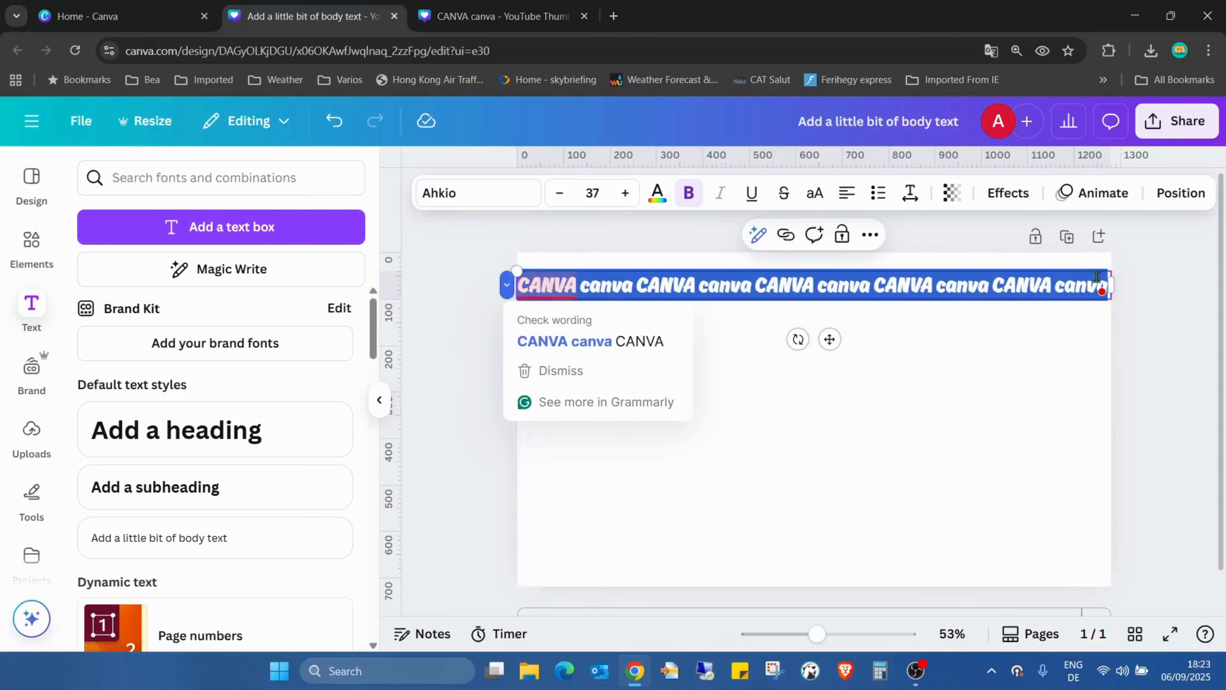
pyautogui.click(1104, 284)
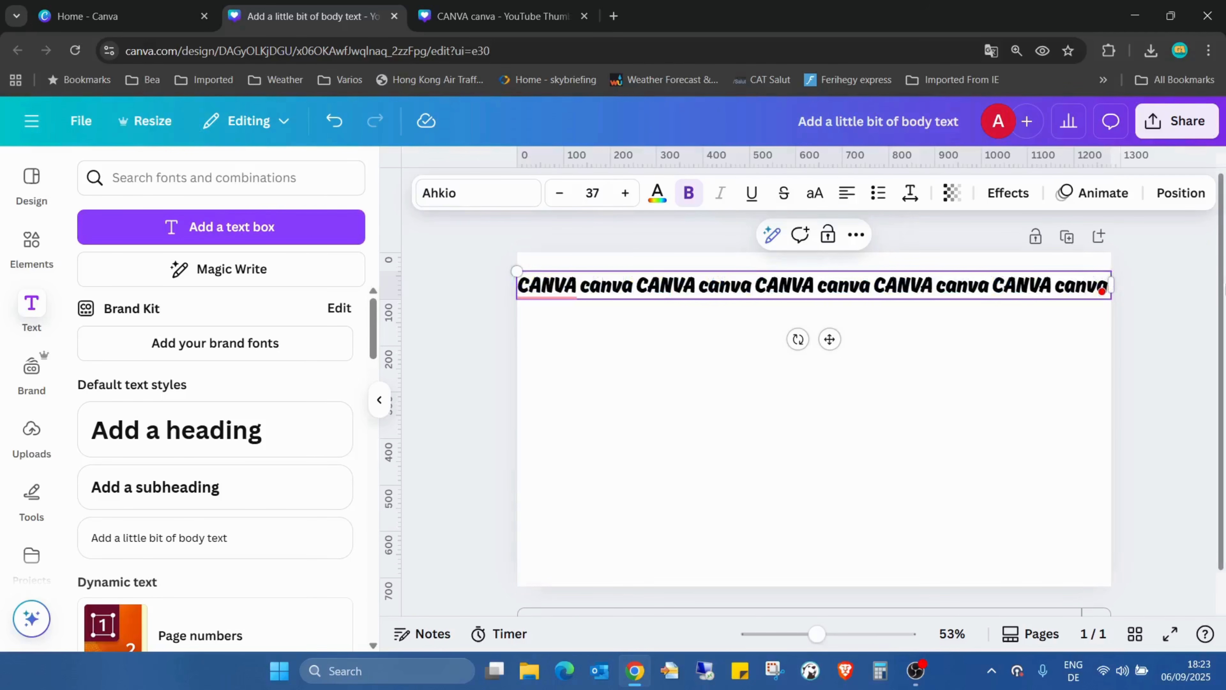
pyautogui.hotkey('ctrl', 'v')
pyautogui.hotkey('ctrl', 'v')
pyautogui.hotkey('ctrl', 'v')
pyautogui.hotkey('ctrl', 'v')
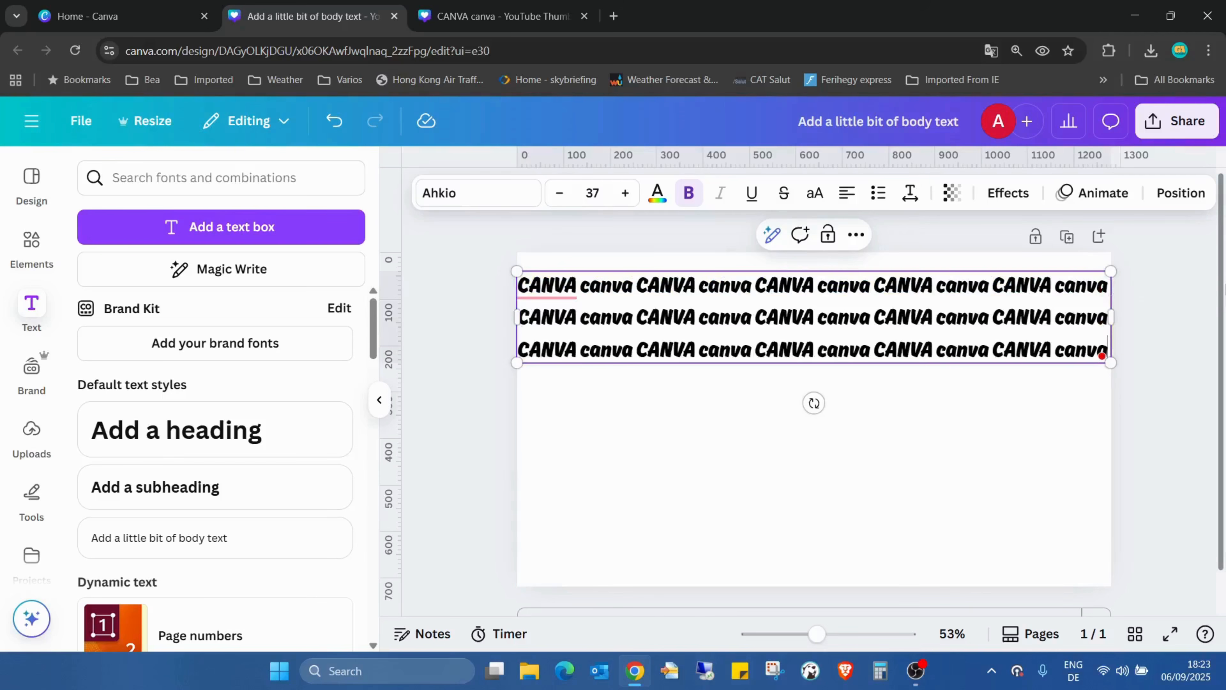
pyautogui.hotkey('ctrl', 'v')
pyautogui.hotkey('ctrl', 'v')
pyautogui.hotkey('ctrl', 'v')
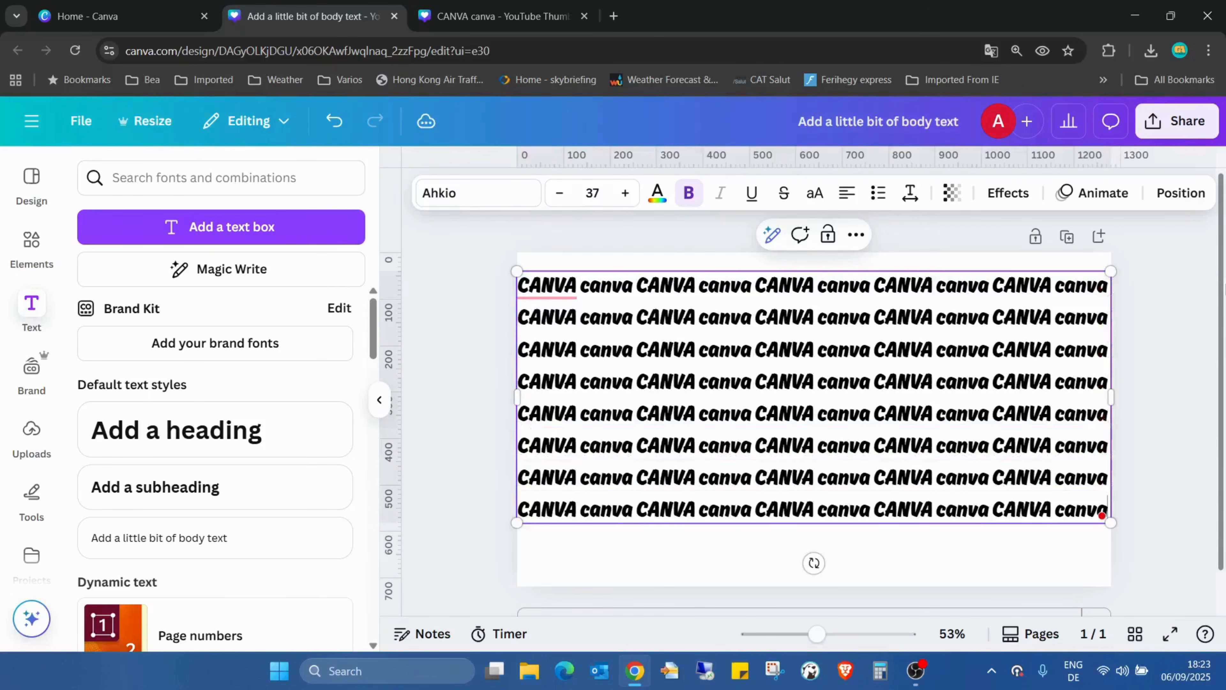
pyautogui.hotkey('ctrl', 'v')
pyautogui.press('BackSpace')
pyautogui.press('BackSpace')
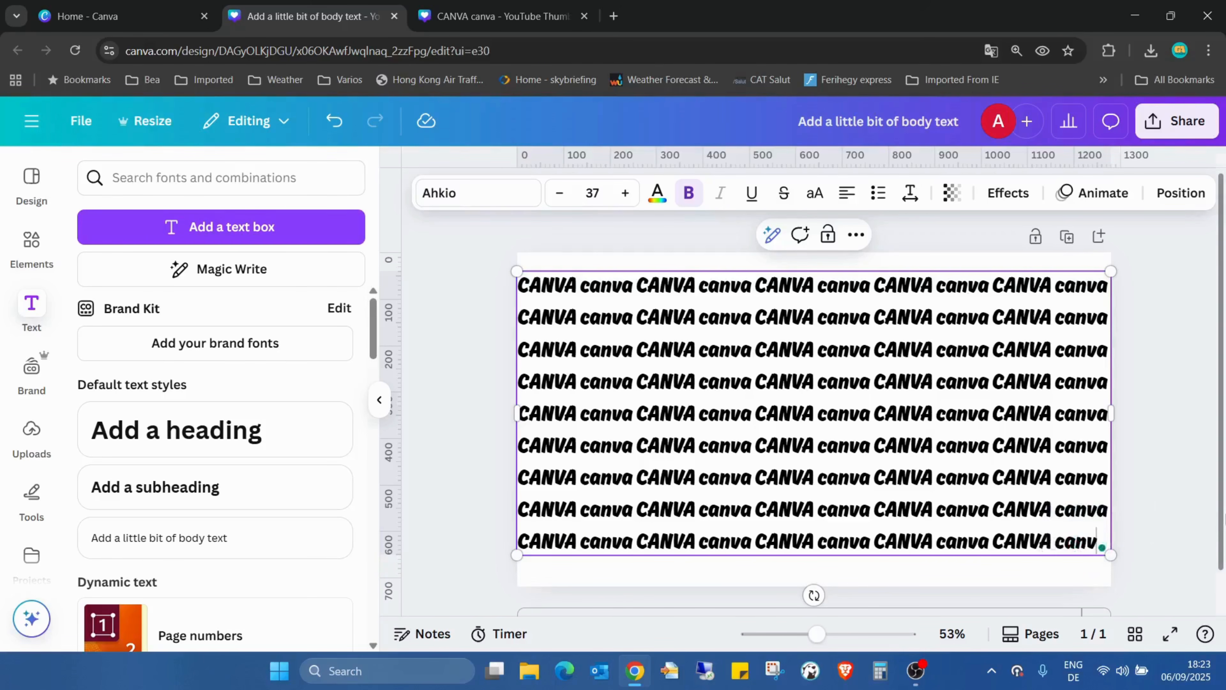
pyautogui.hotkey('ctrl', 'v')
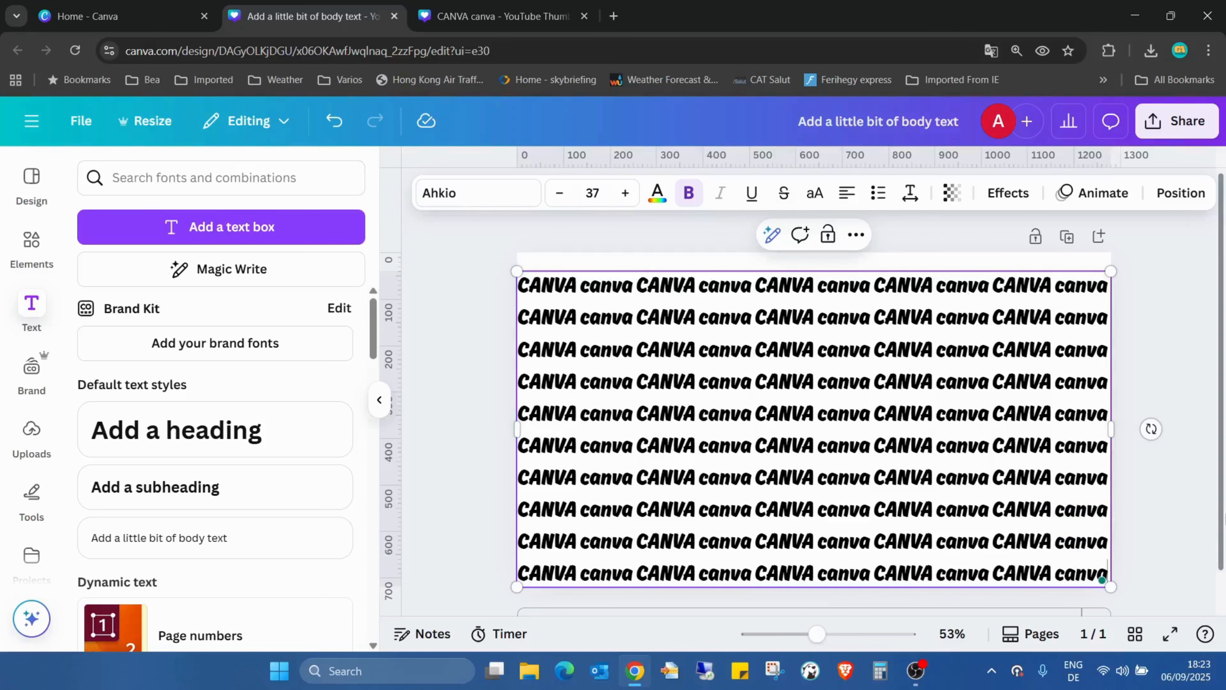
# Tighten the text's line spacing to 0.92 and move the text block slightly up toward the page's top edge
pyautogui.moveTo(736, 290); pyautogui.dragTo(744, 575)
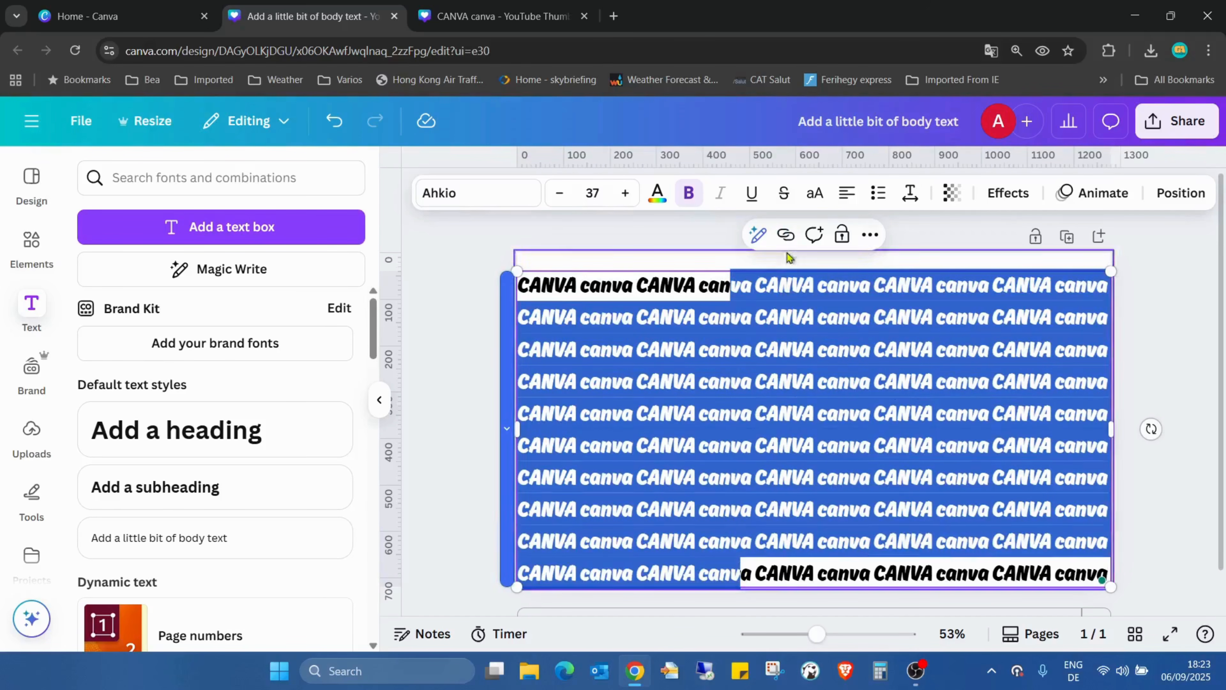
pyautogui.click(911, 194)
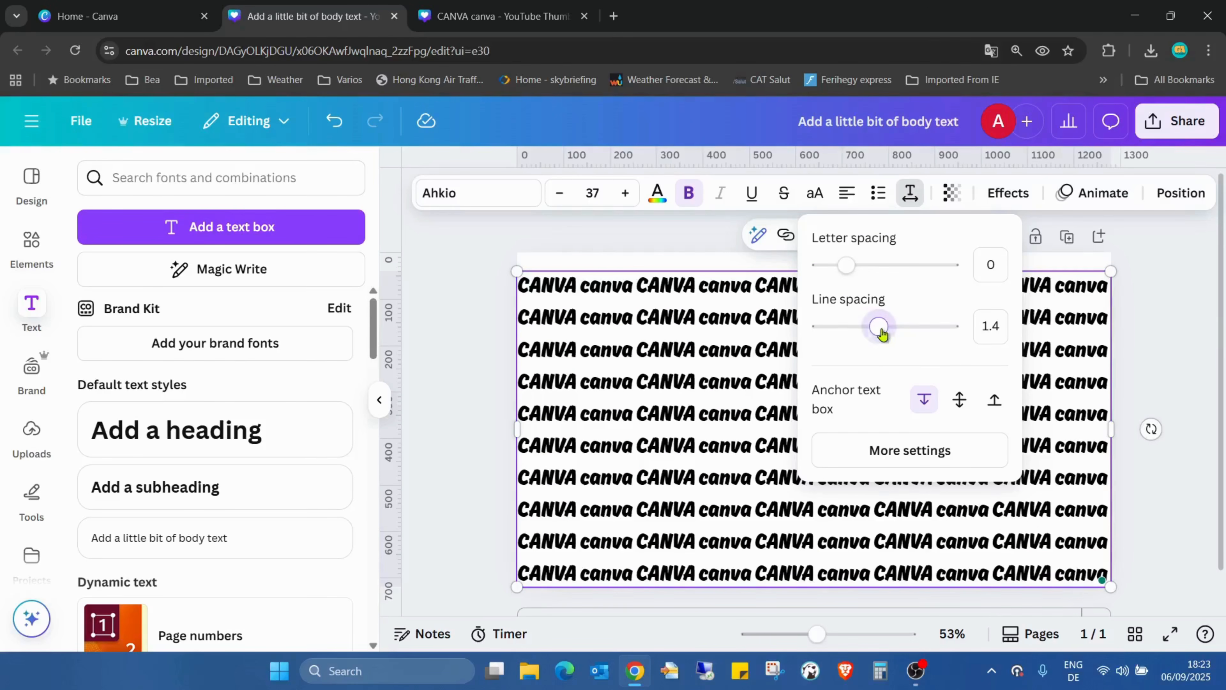
pyautogui.moveTo(874, 333); pyautogui.dragTo(848, 331)
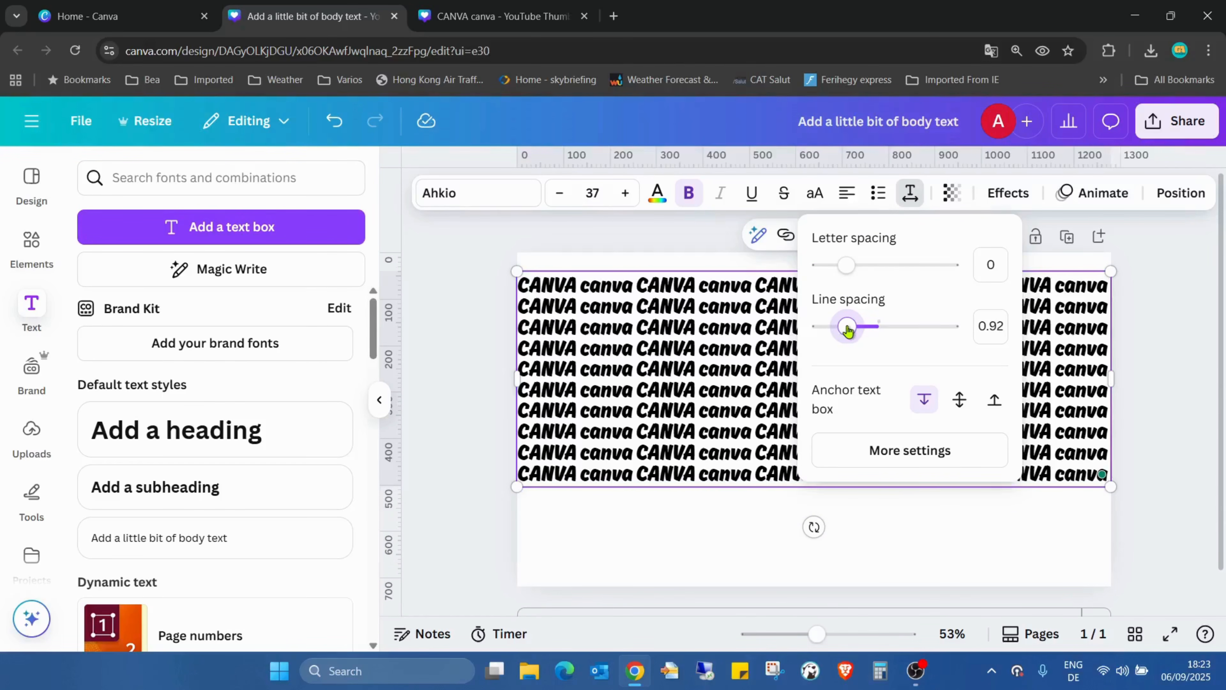
pyautogui.click(1016, 533)
pyautogui.click(966, 356)
pyautogui.moveTo(966, 356); pyautogui.dragTo(962, 346)
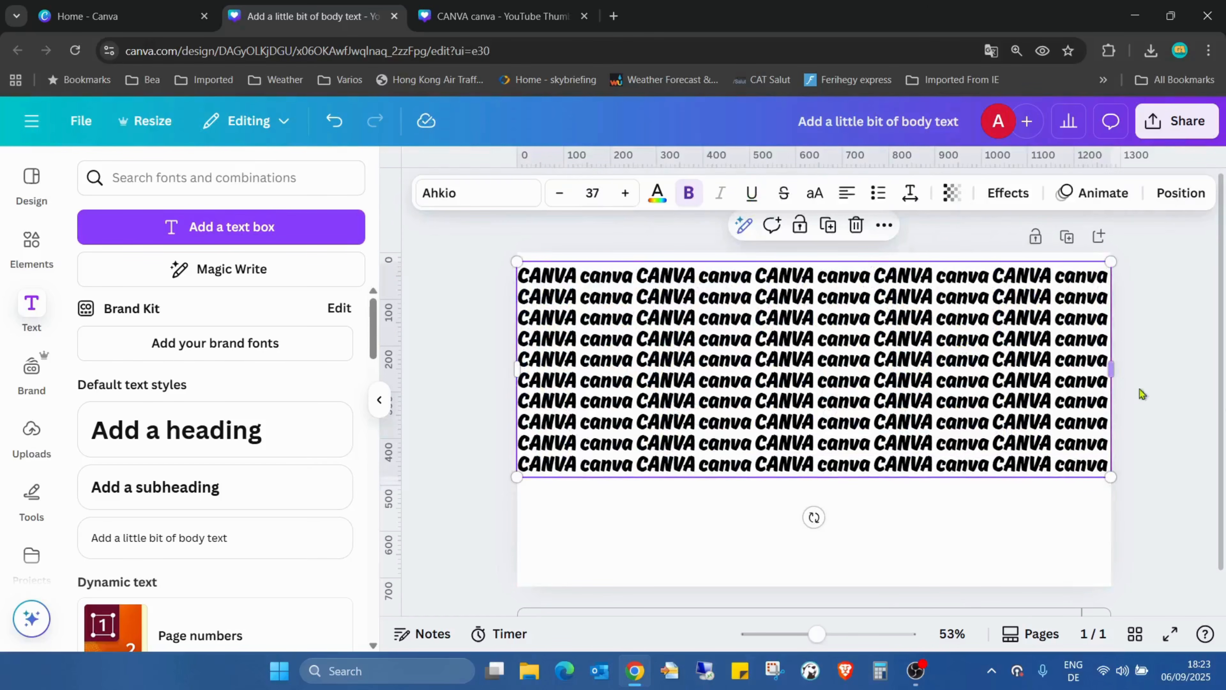
# Paste the copied line at the end of the text block until fifteen rows fill the page
pyautogui.doubleClick(1076, 463)
pyautogui.click(1085, 433)
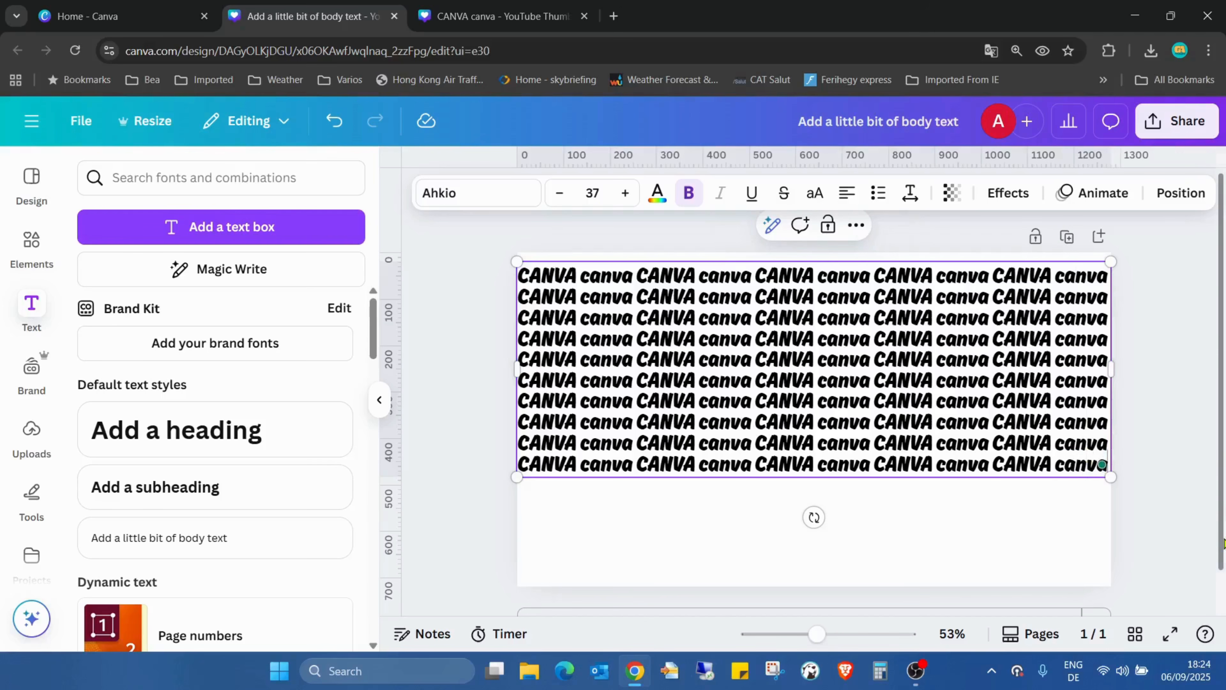
pyautogui.write('CANVA canva CANVA canva CANVA canva CANVA canva CANVA canva')
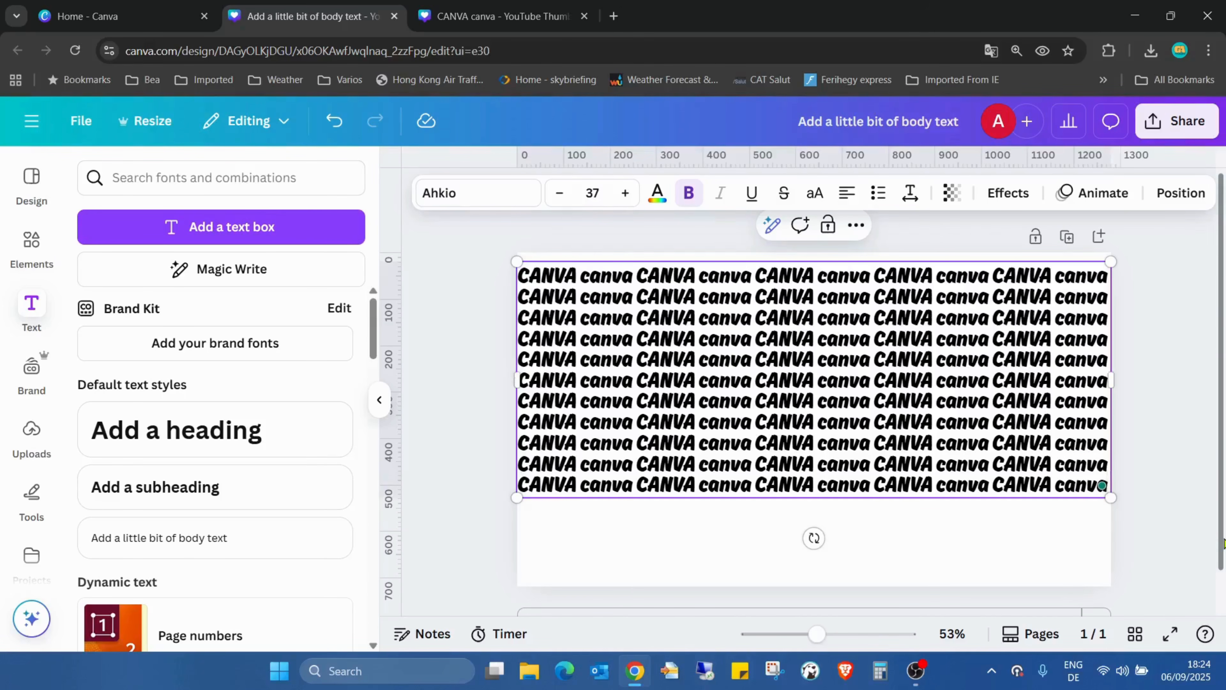
pyautogui.hotkey('ctrl', 'v')
pyautogui.hotkey('ctrl', 'v')
pyautogui.hotkey('ctrl', 'v')
pyautogui.hotkey('ctrl', 'v')
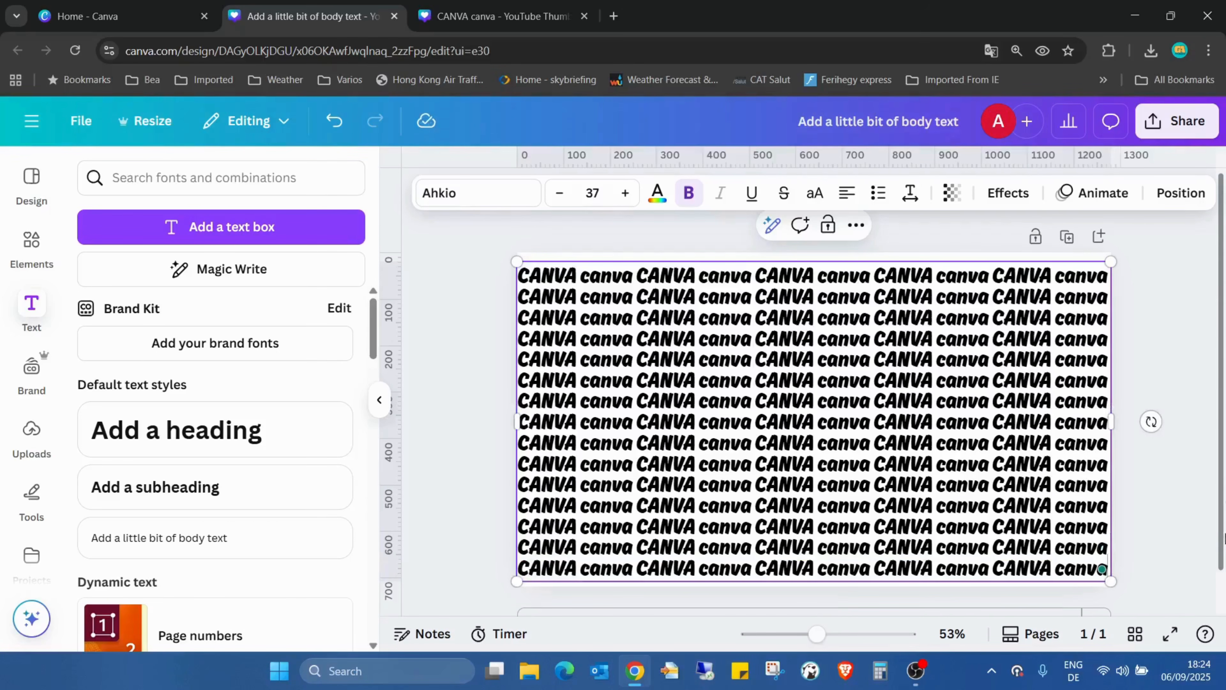
pyautogui.click(1165, 317)
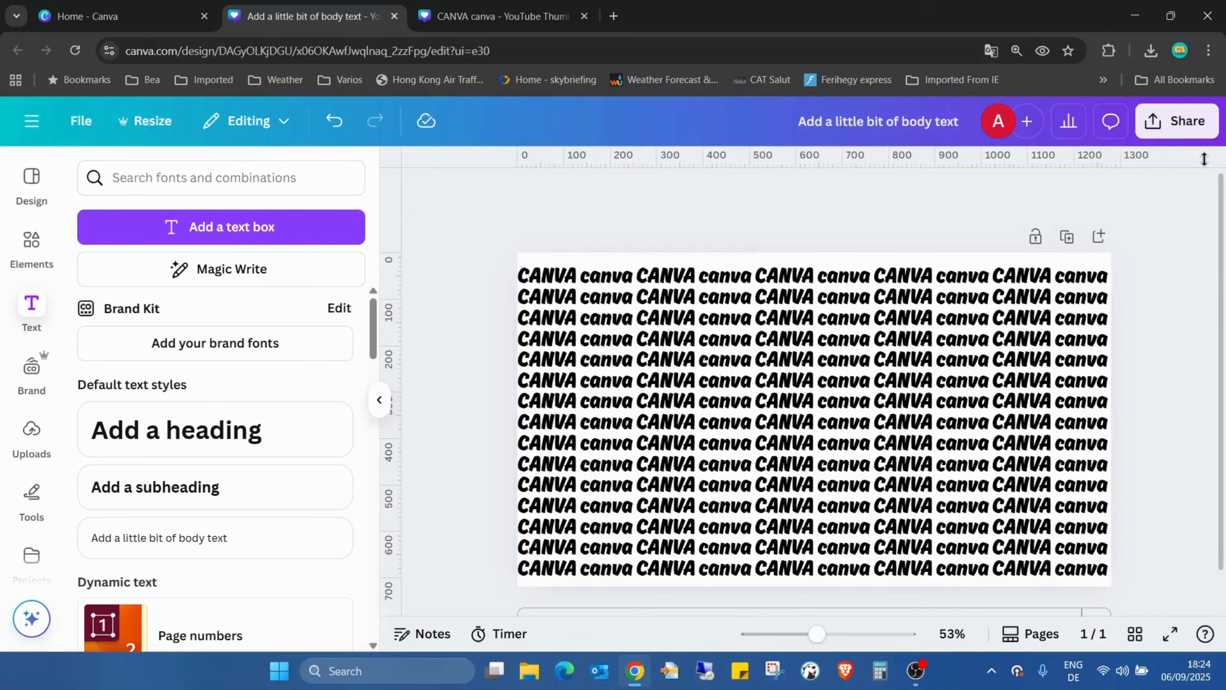
# Download the pattern page as a PNG at size 3.125 with a transparent background
pyautogui.click(1154, 128)
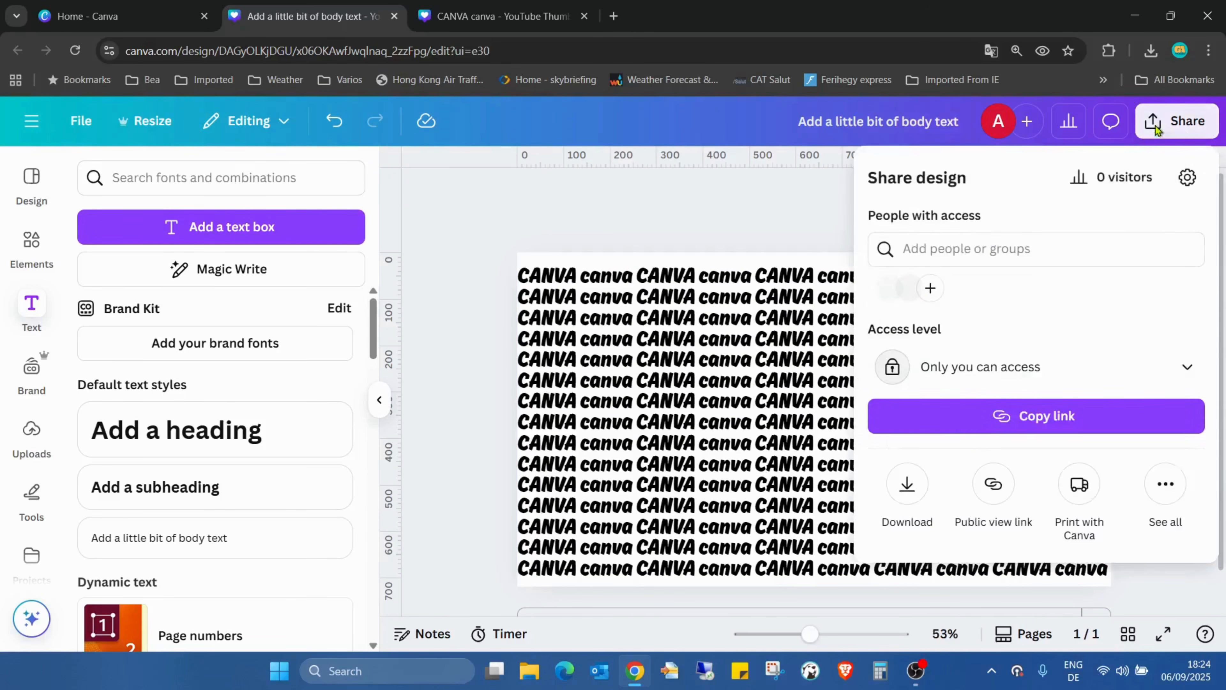
pyautogui.click(906, 484)
pyautogui.moveTo(922, 306); pyautogui.dragTo(1223, 308)
pyautogui.click(891, 436)
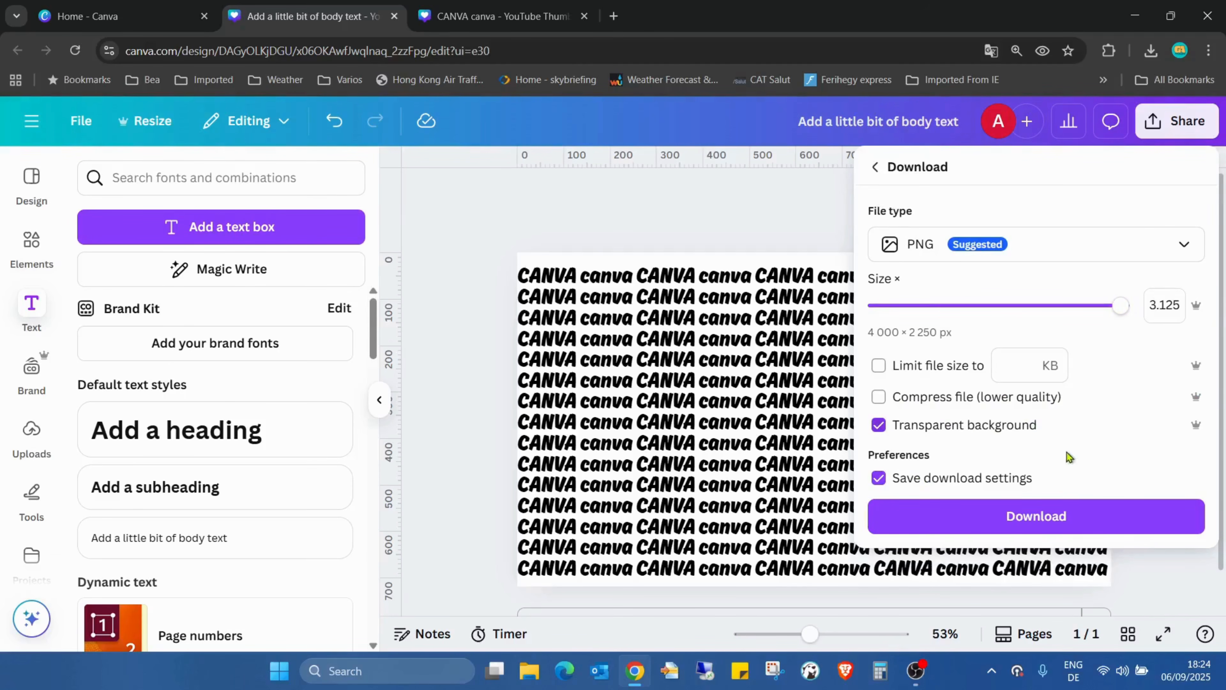
pyautogui.click(1079, 515)
# Add a second blank page and open the full collection of letter frames in the elements library
pyautogui.scroll(-1, 796, 570)
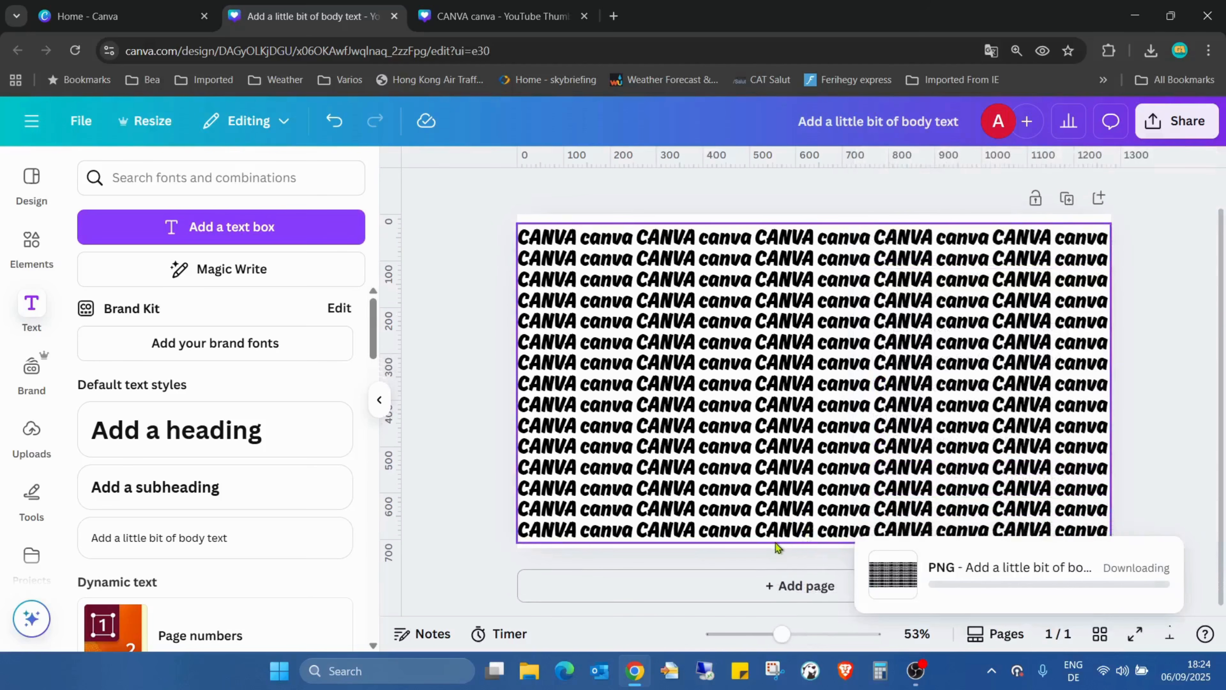
pyautogui.click(792, 582)
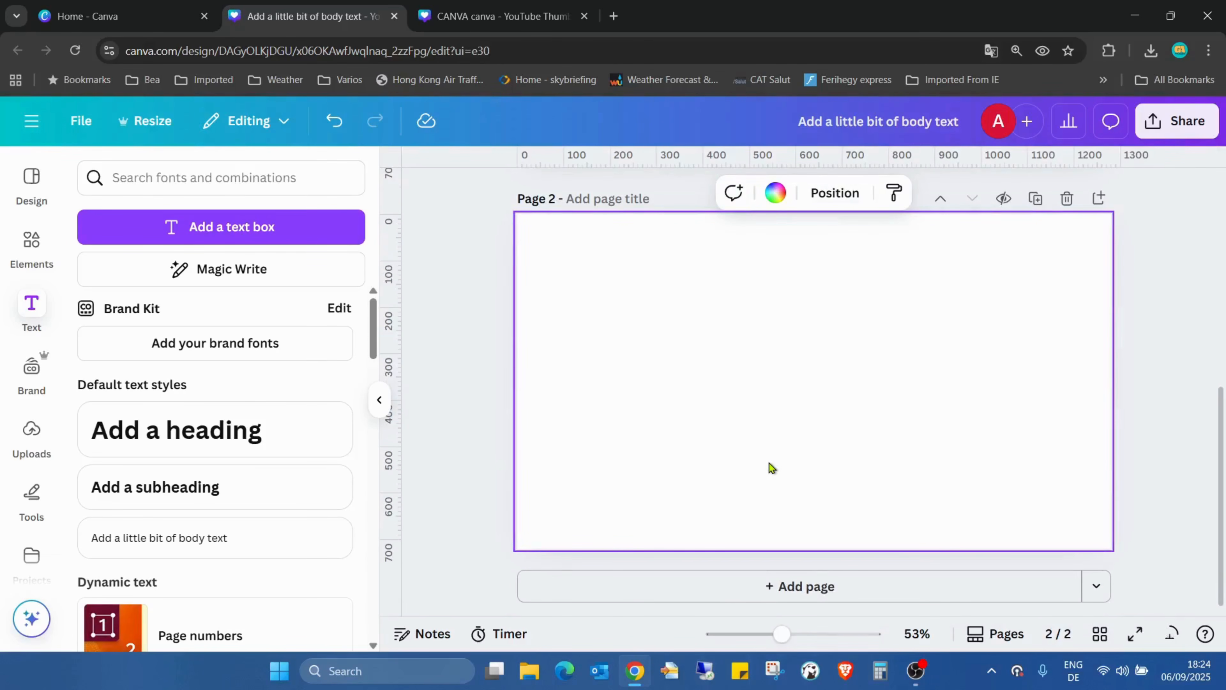
pyautogui.click(32, 244)
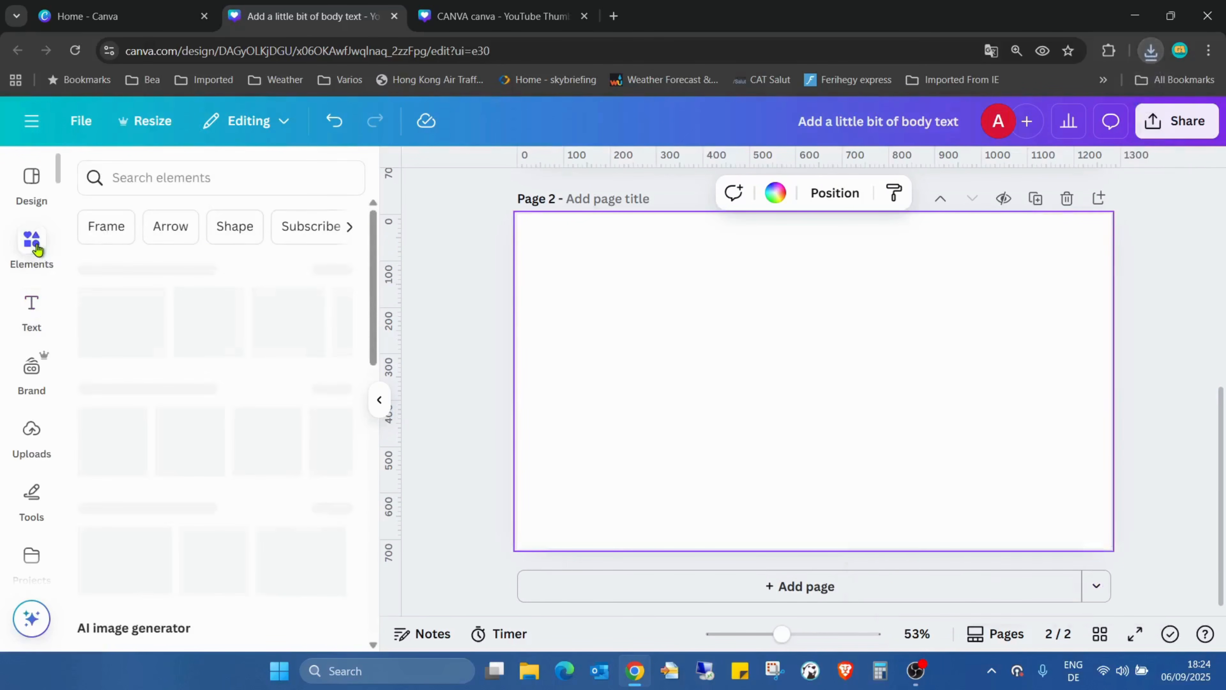
pyautogui.scroll(-15, 251, 314)
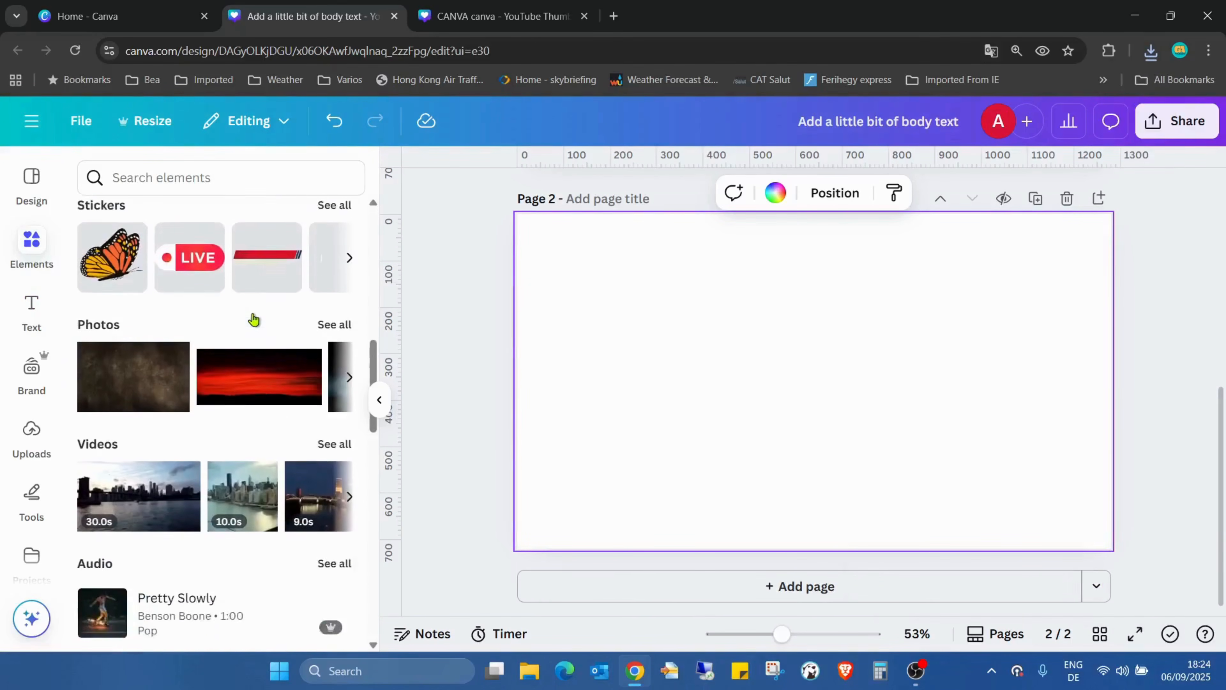
pyautogui.scroll(-10, 268, 300)
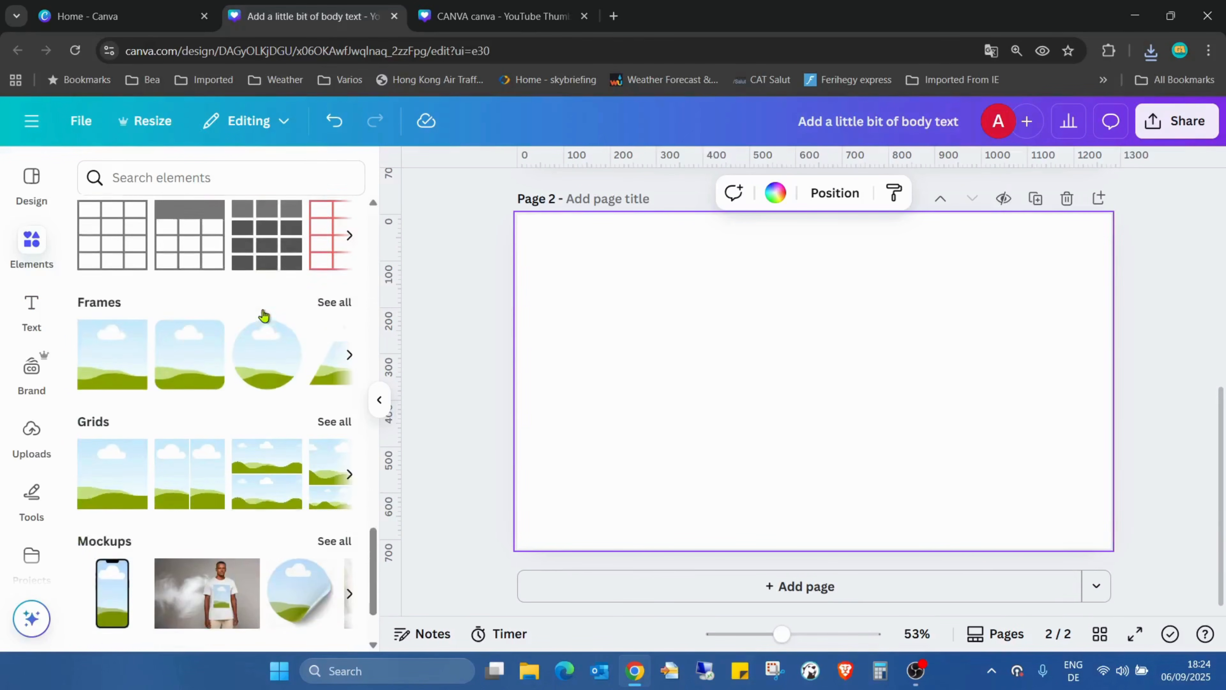
pyautogui.click(334, 297)
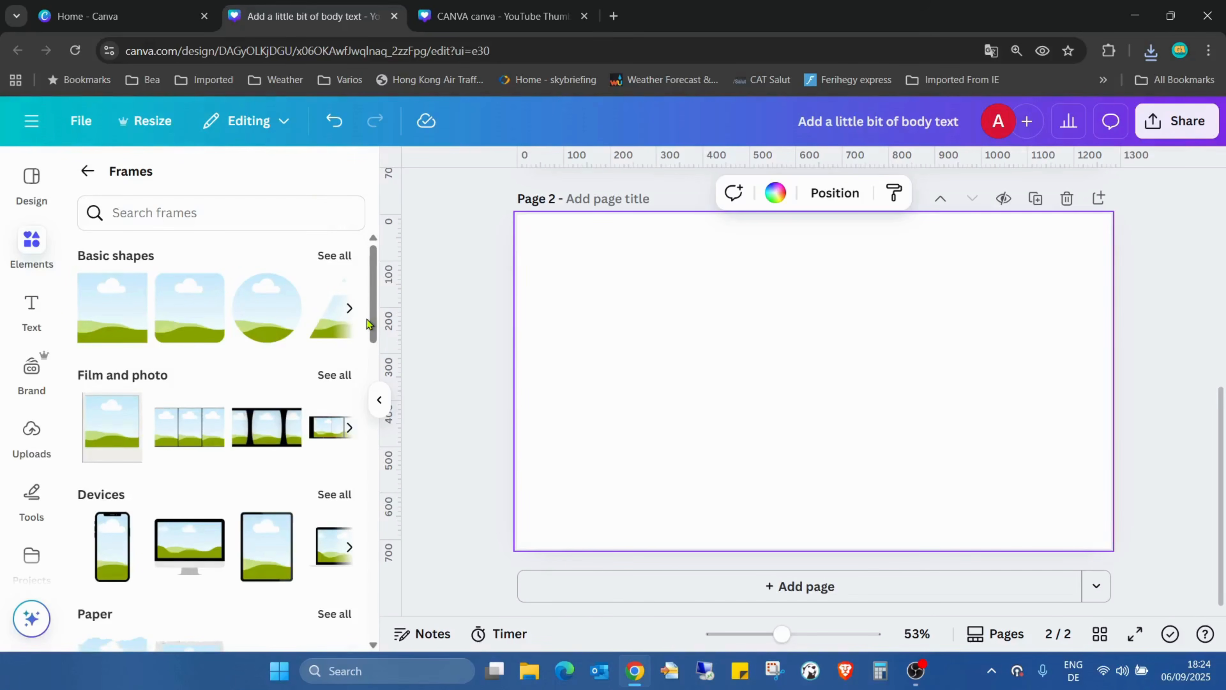
pyautogui.scroll(-2, 314, 312)
pyautogui.scroll(-10, 315, 313)
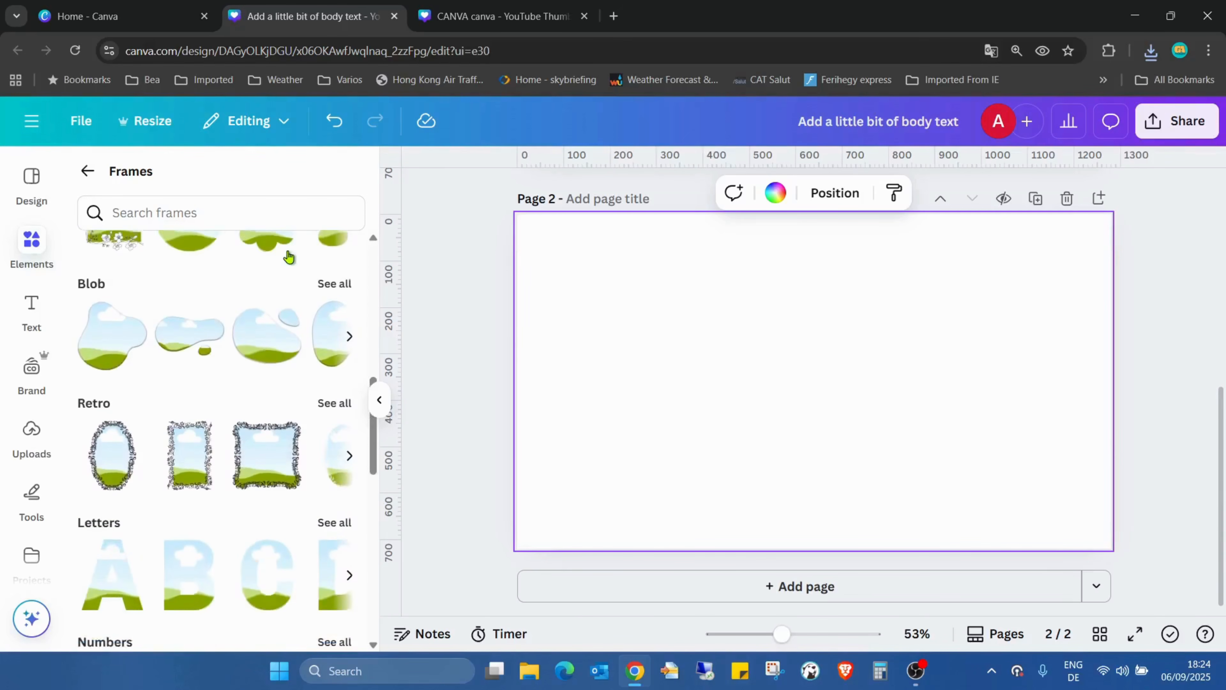
pyautogui.click(334, 393)
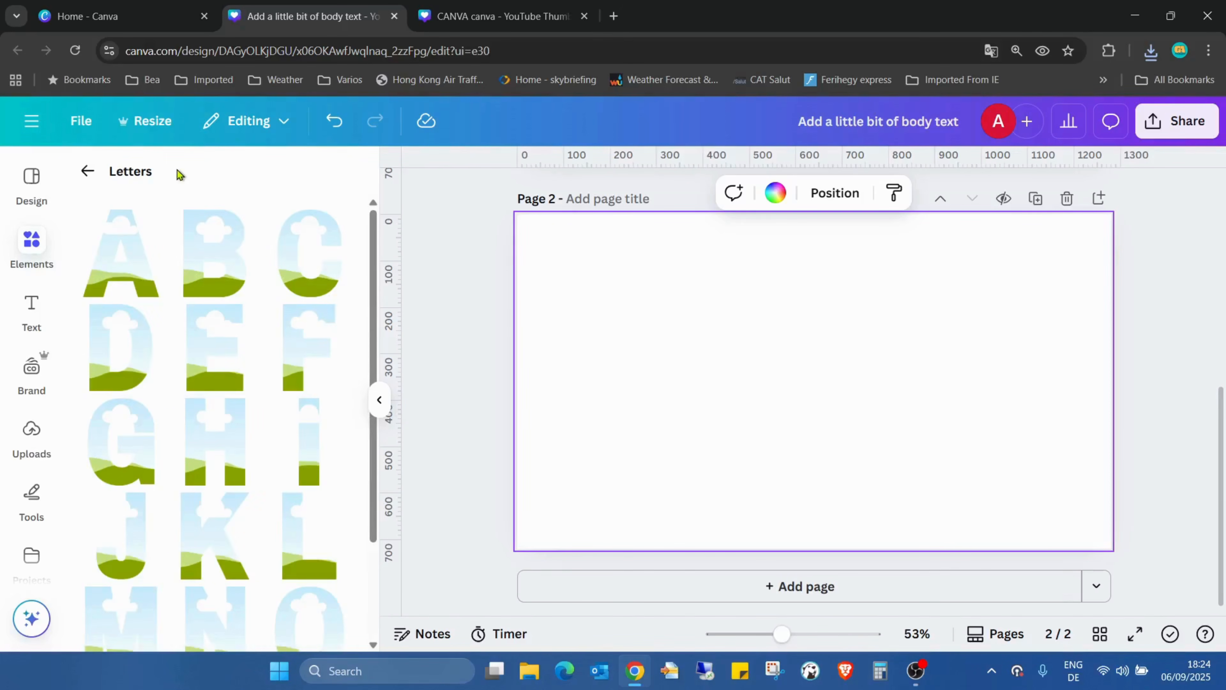
# Add the A, C, N and V letter frames to page 2
pyautogui.click(119, 289)
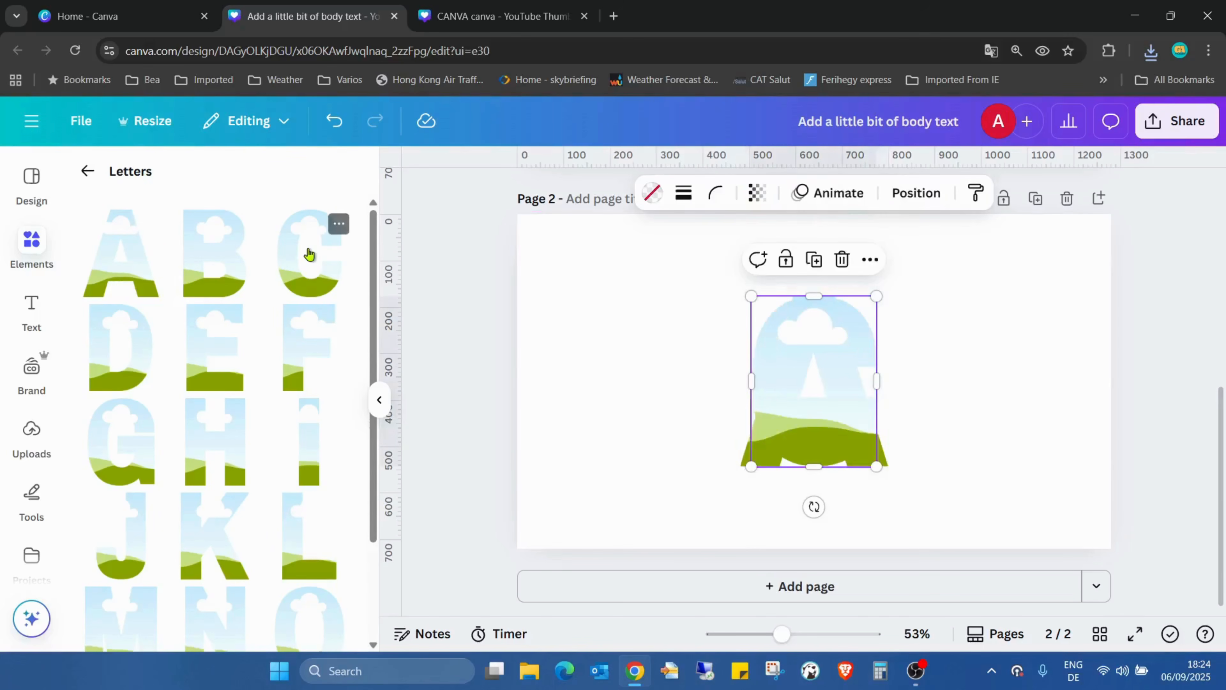
pyautogui.scroll(-5, 286, 384)
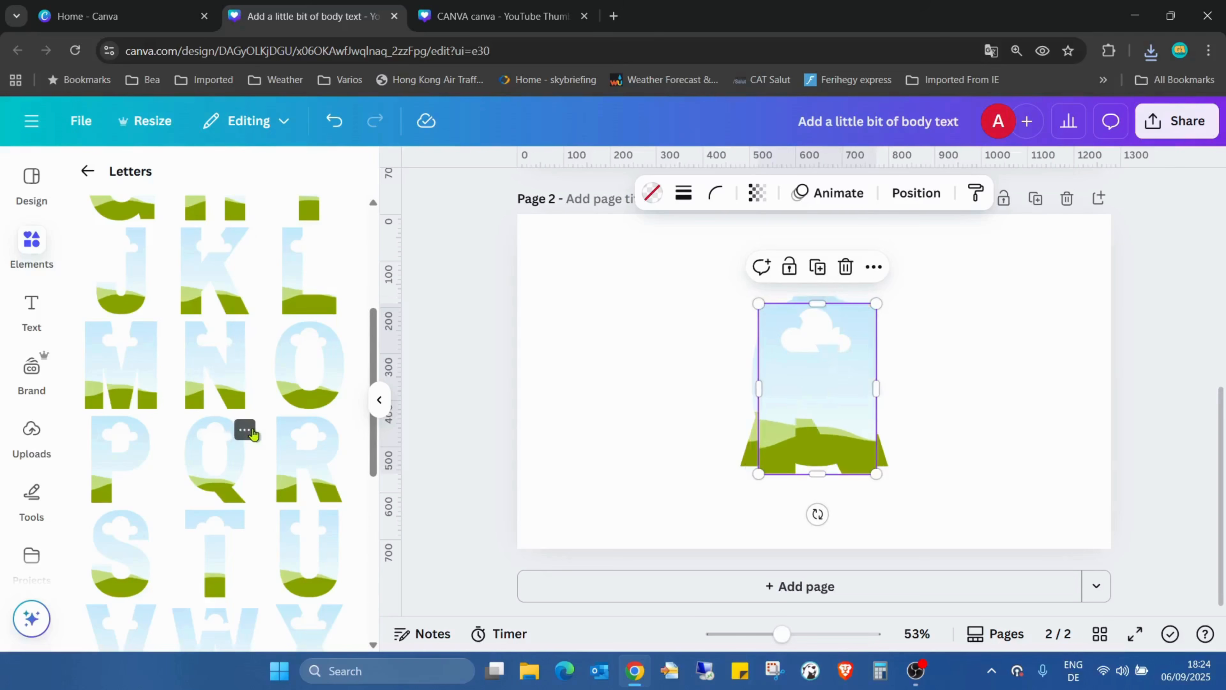
pyautogui.scroll(-3, 236, 410)
pyautogui.moveTo(121, 506); pyautogui.dragTo(1014, 360)
# Arrange the C, A, N and V frames side by side in one level row
pyautogui.moveTo(875, 372); pyautogui.dragTo(992, 308)
pyautogui.moveTo(772, 399); pyautogui.dragTo(579, 369)
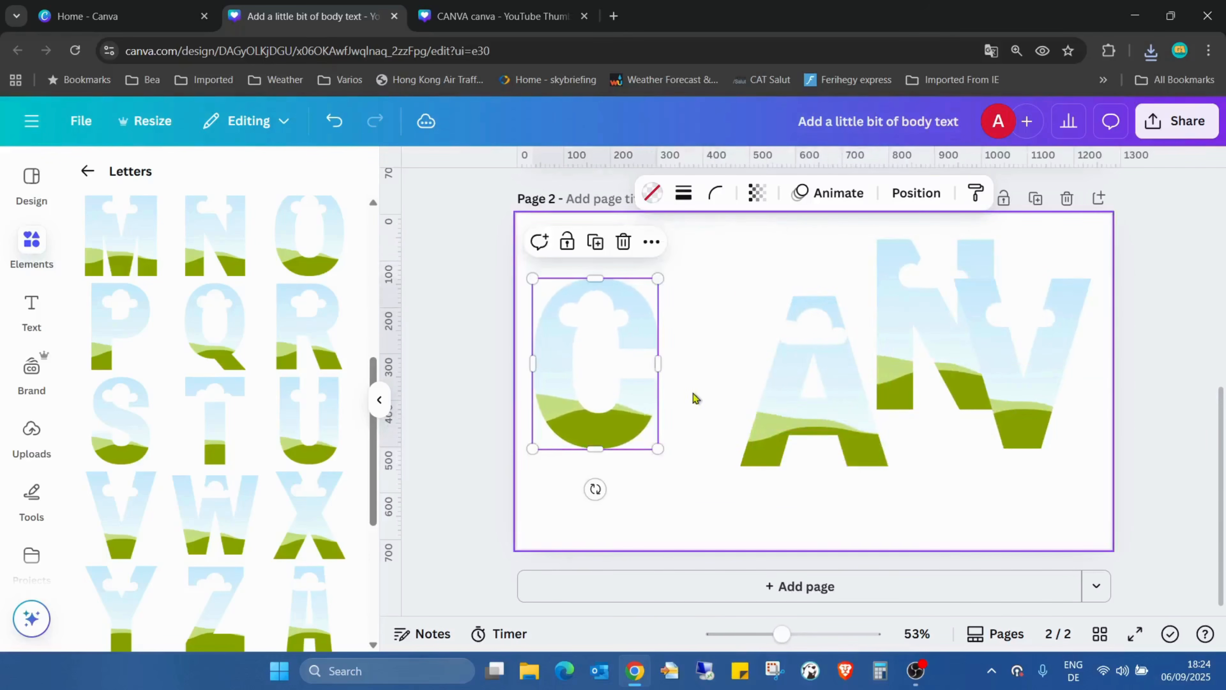
pyautogui.moveTo(796, 387); pyautogui.dragTo(707, 359)
pyautogui.moveTo(882, 339); pyautogui.dragTo(838, 369)
pyautogui.moveTo(986, 341)
pyautogui.mouseDown()
pyautogui.moveTo(973, 339)
pyautogui.moveTo(994, 363)
pyautogui.mouseUp()
pyautogui.click(1015, 467)
# Shrink the four letter frames together to about three-fifths of their size, leaving room for a fifth letter
pyautogui.moveTo(544, 254); pyautogui.dragTo(1035, 481)
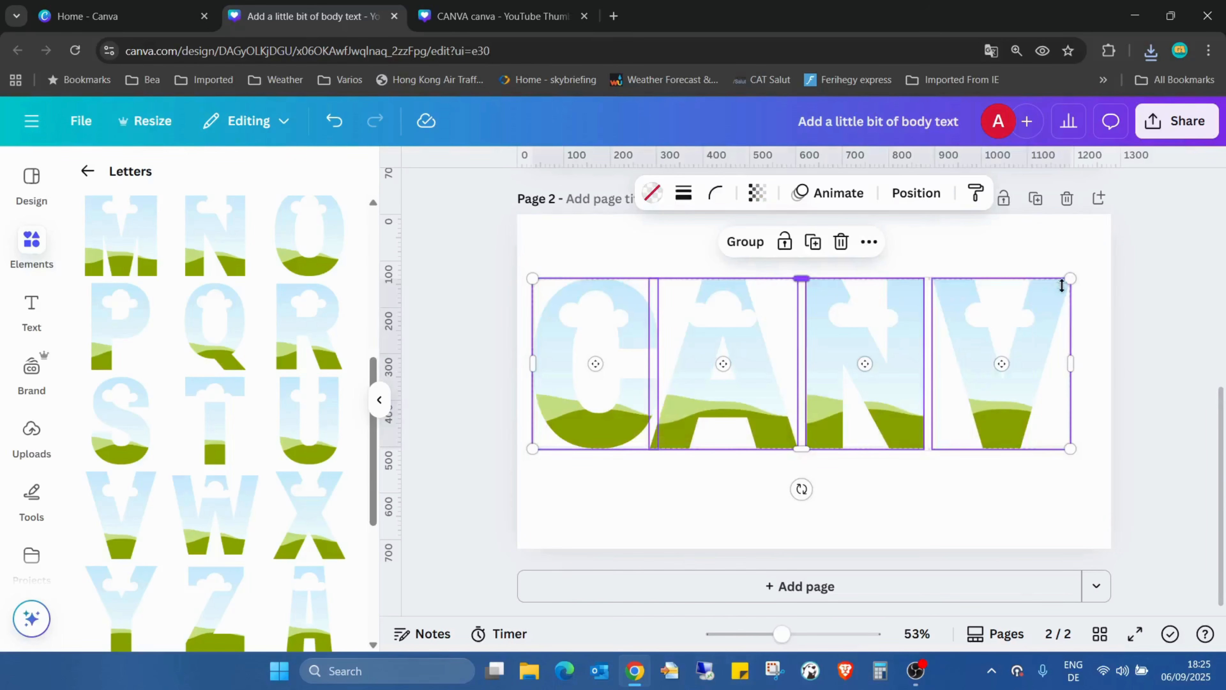
pyautogui.moveTo(1068, 282); pyautogui.dragTo(871, 341)
pyautogui.click(878, 295)
# Duplicate the A frame and place the copy level with the row after the V to complete CANVA
pyautogui.click(647, 426)
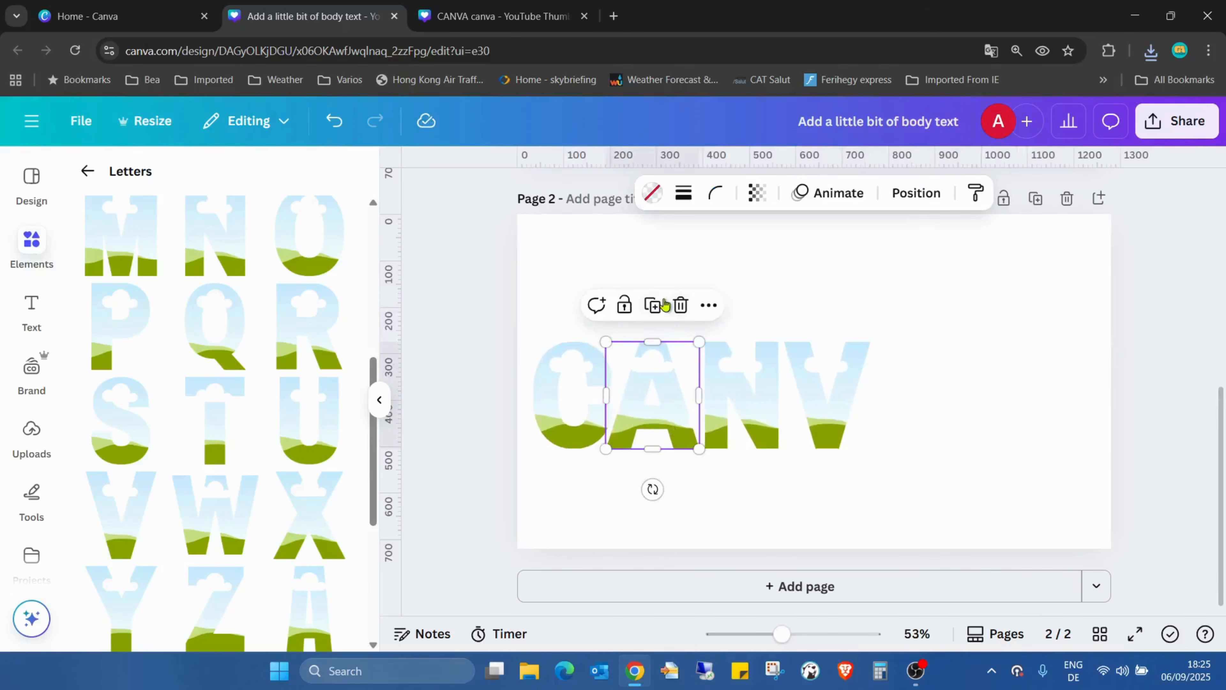
pyautogui.click(665, 305)
pyautogui.moveTo(676, 386); pyautogui.dragTo(905, 387)
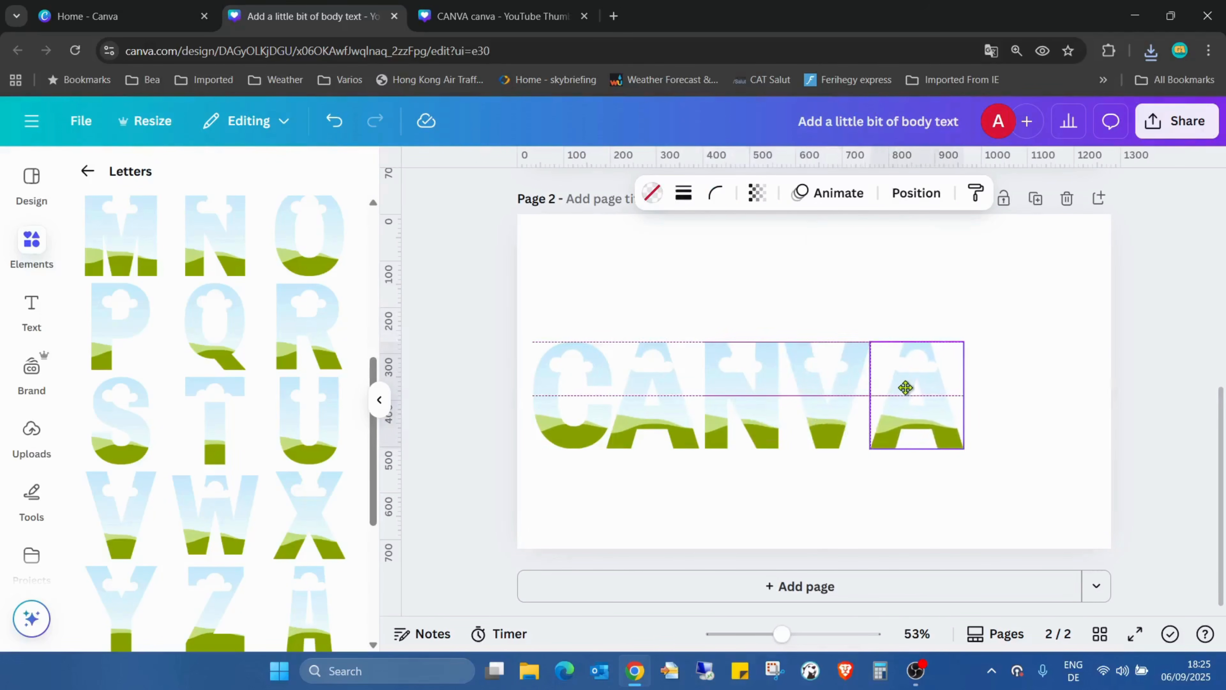
pyautogui.click(698, 293)
# Space the five letter frames evenly with Tidy up
pyautogui.moveTo(563, 319); pyautogui.dragTo(901, 492)
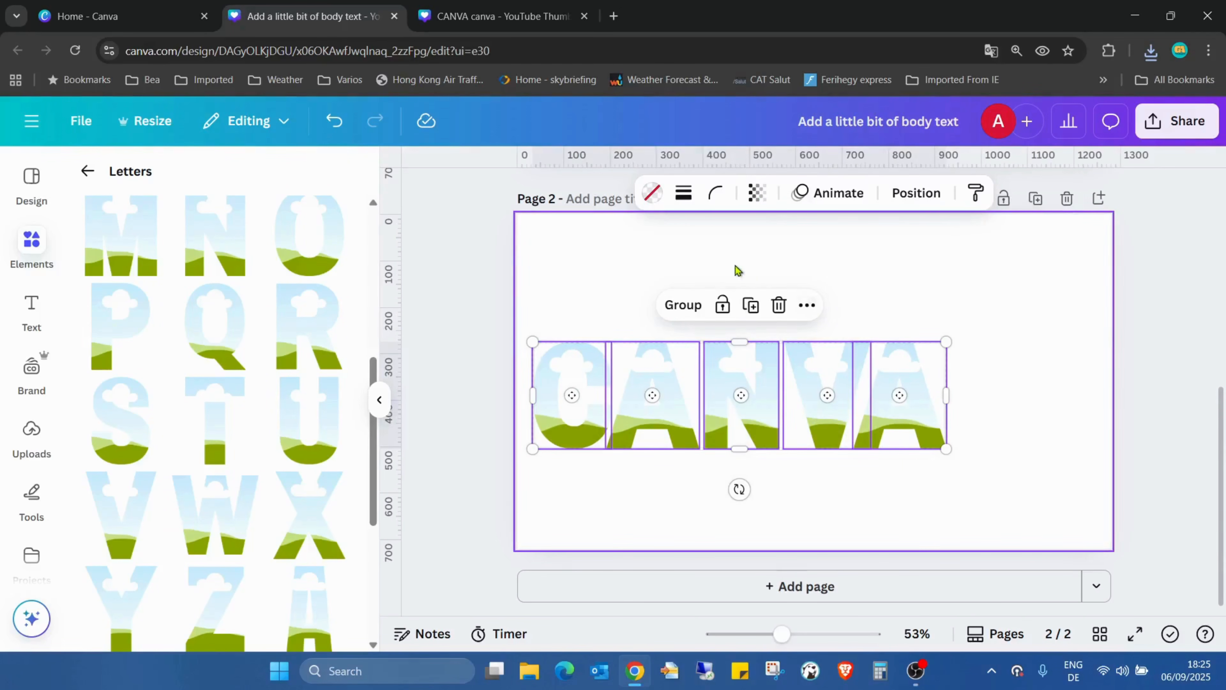
pyautogui.click(917, 194)
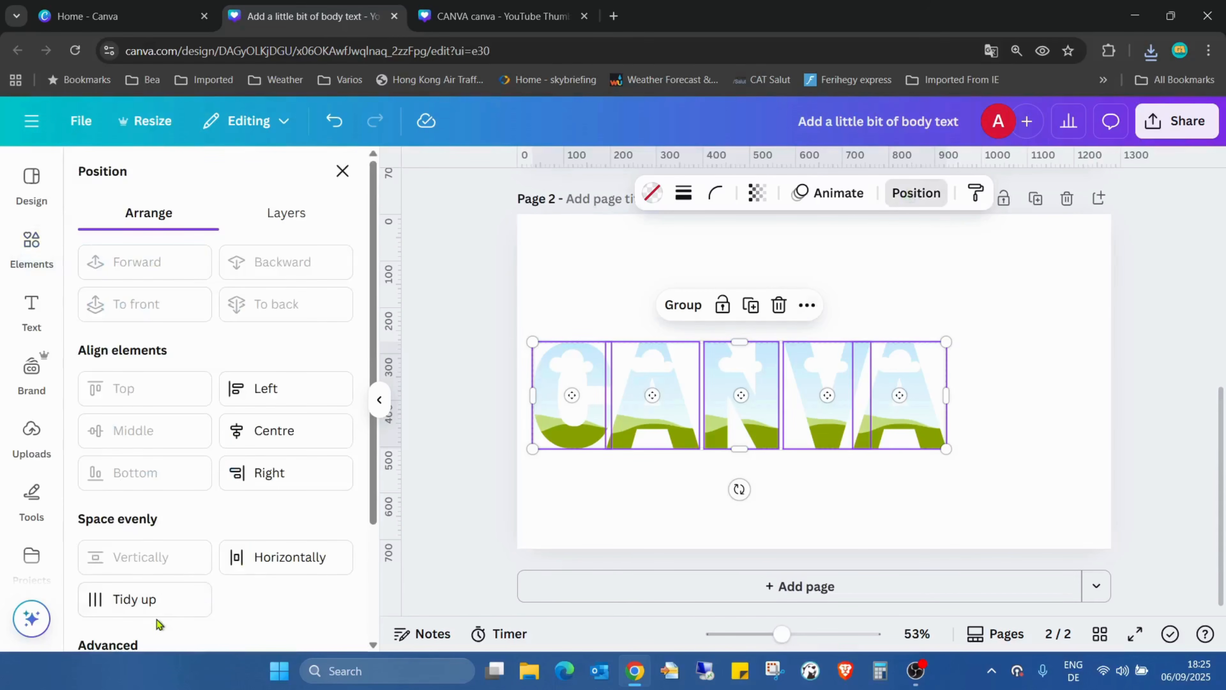
pyautogui.click(150, 606)
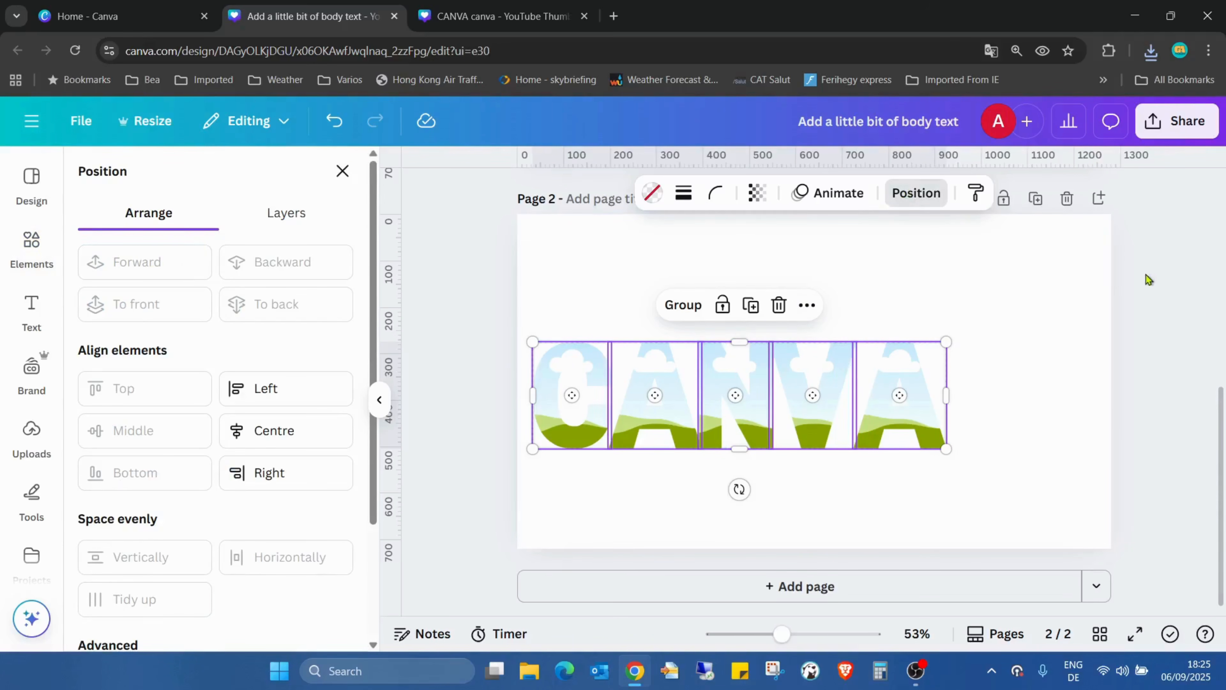
pyautogui.click(1108, 280)
# Fine-tune the horizontal positions of the N, V and last A by eye so the gaps between the letters look even
pyautogui.click(893, 420)
pyautogui.moveTo(892, 425); pyautogui.dragTo(872, 424)
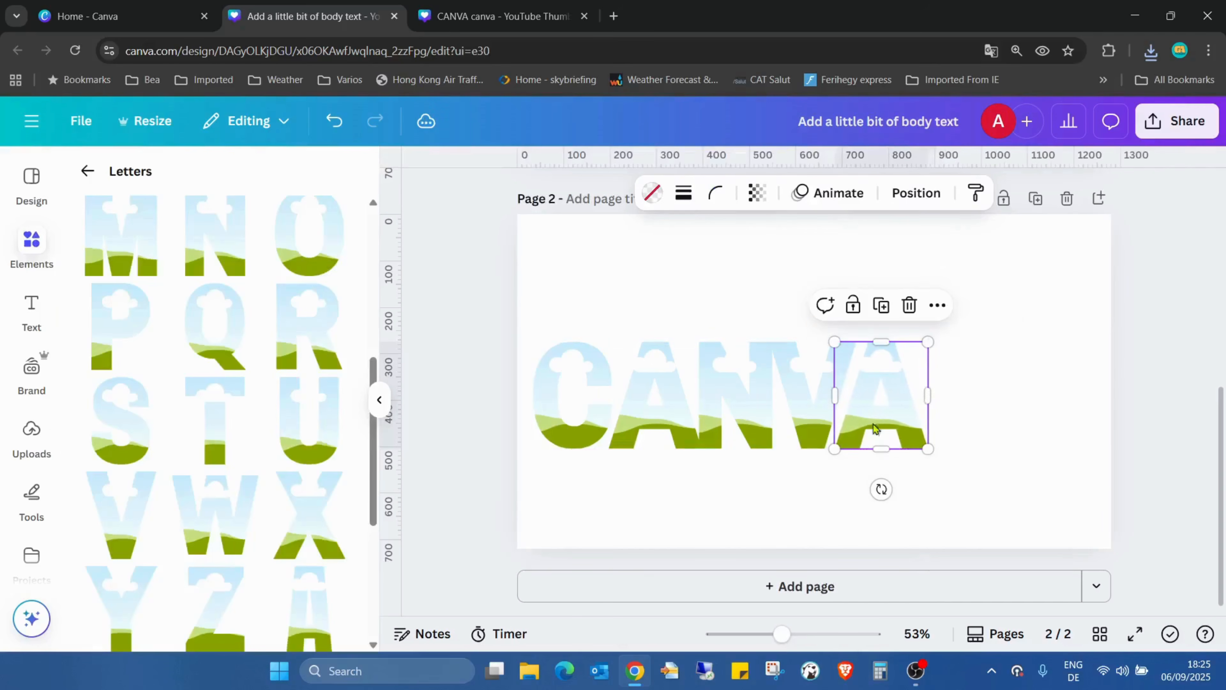
pyautogui.click(989, 327)
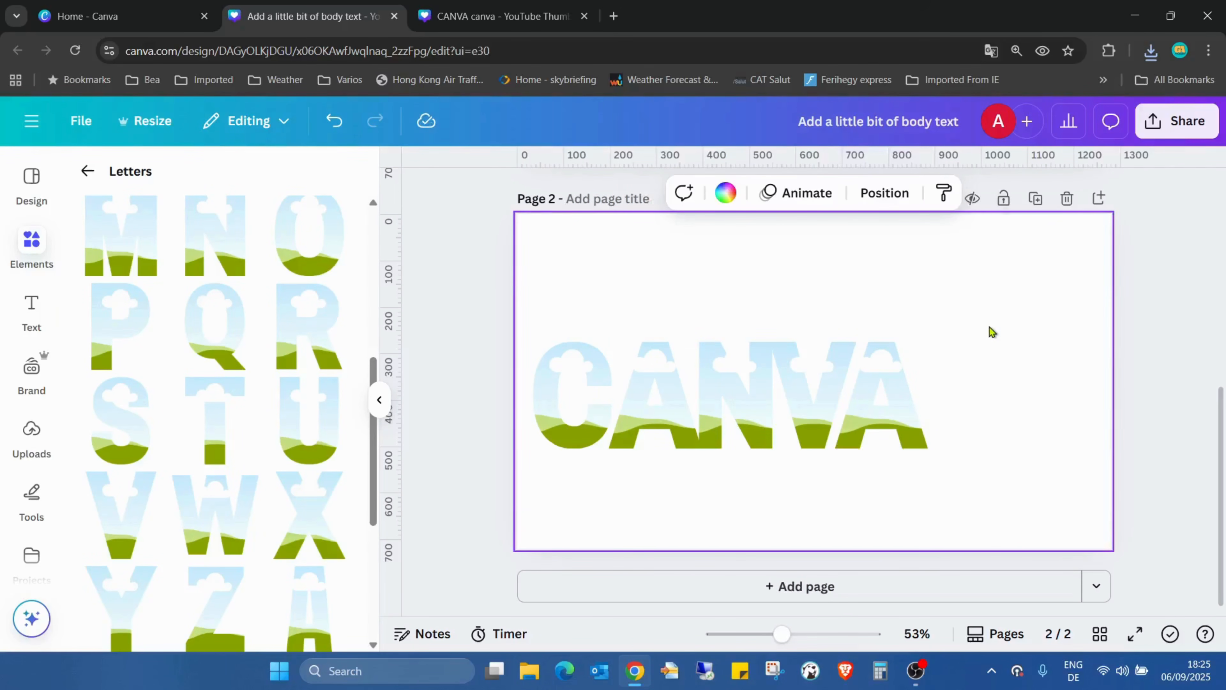
pyautogui.moveTo(870, 416); pyautogui.dragTo(821, 405)
pyautogui.click(813, 405)
pyautogui.moveTo(751, 418); pyautogui.dragTo(759, 413)
pyautogui.moveTo(887, 361); pyautogui.dragTo(857, 361)
pyautogui.click(905, 270)
pyautogui.click(862, 363)
pyautogui.click(878, 288)
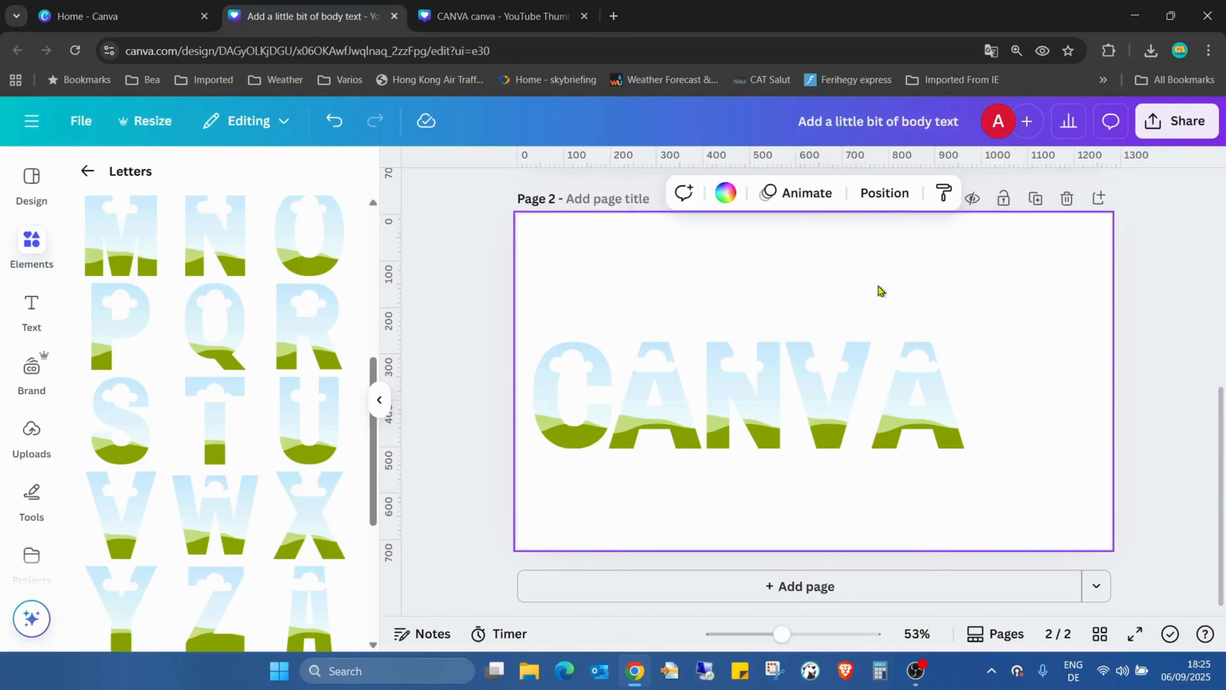
pyautogui.moveTo(922, 400); pyautogui.dragTo(899, 400)
pyautogui.click(810, 284)
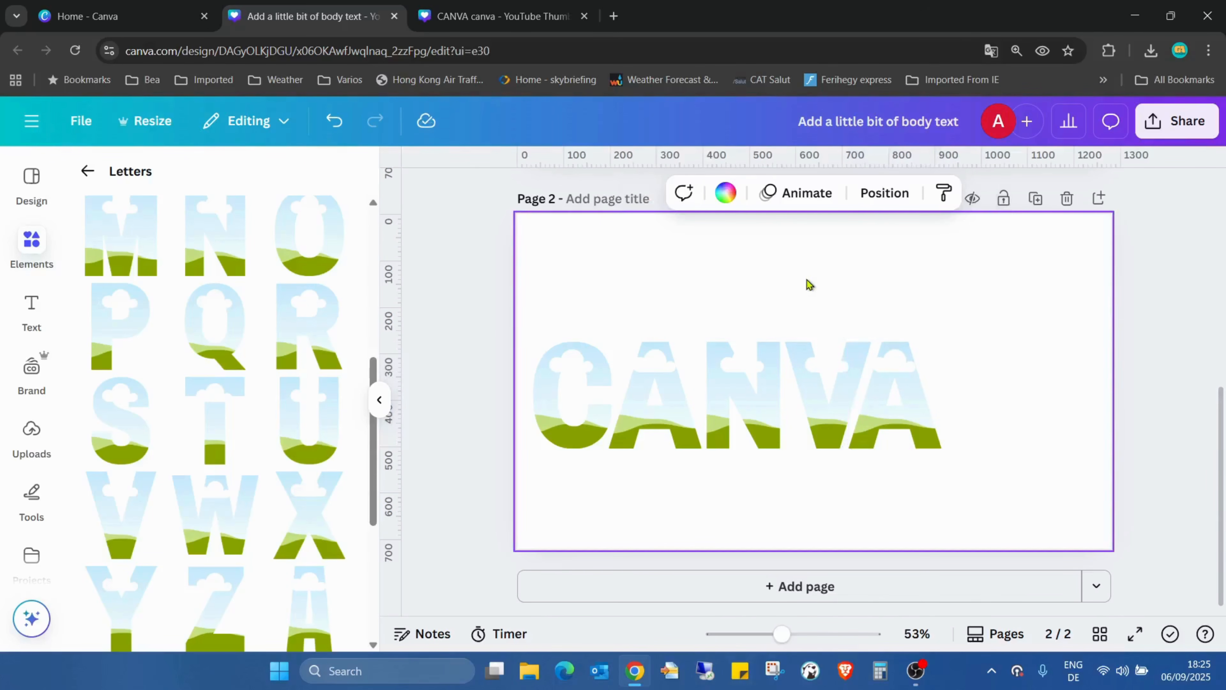
# Group the five letter frames and enlarge the group to about 1208 px wide, nearly the full page width
pyautogui.moveTo(522, 305); pyautogui.dragTo(965, 477)
pyautogui.click(666, 306)
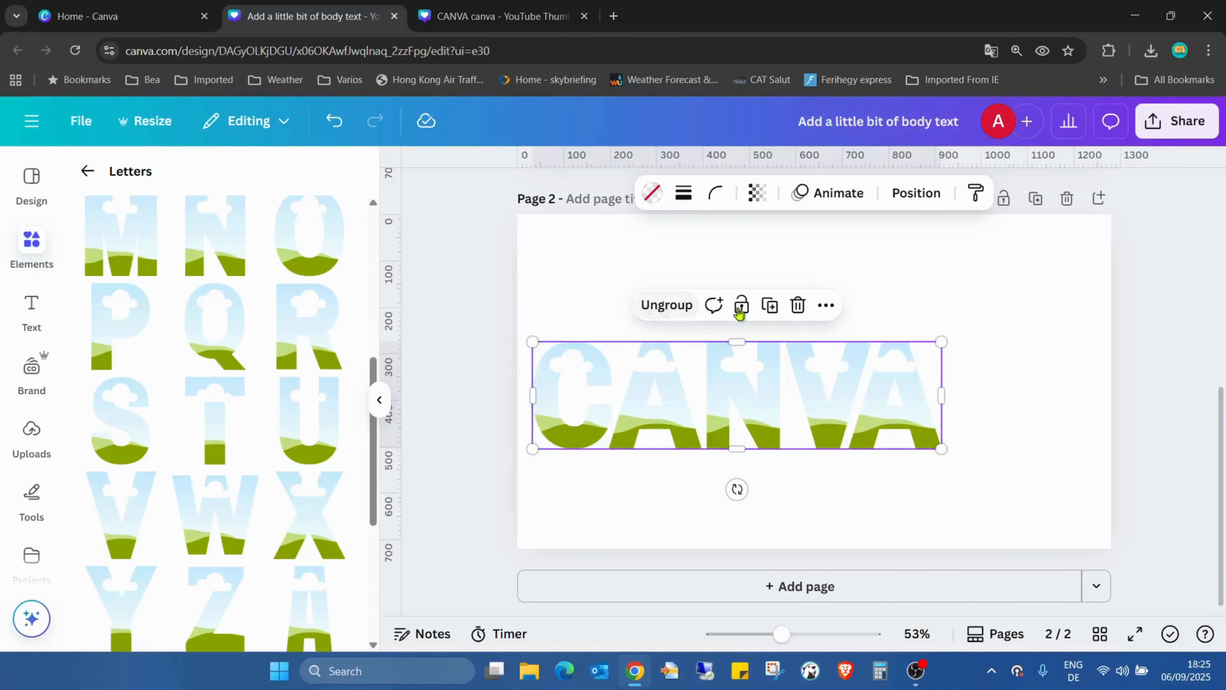
pyautogui.moveTo(941, 341); pyautogui.dragTo(1092, 285)
# Align the CANVA group to the page's middle and centre, and ungroup it into separate letter frames
pyautogui.click(914, 196)
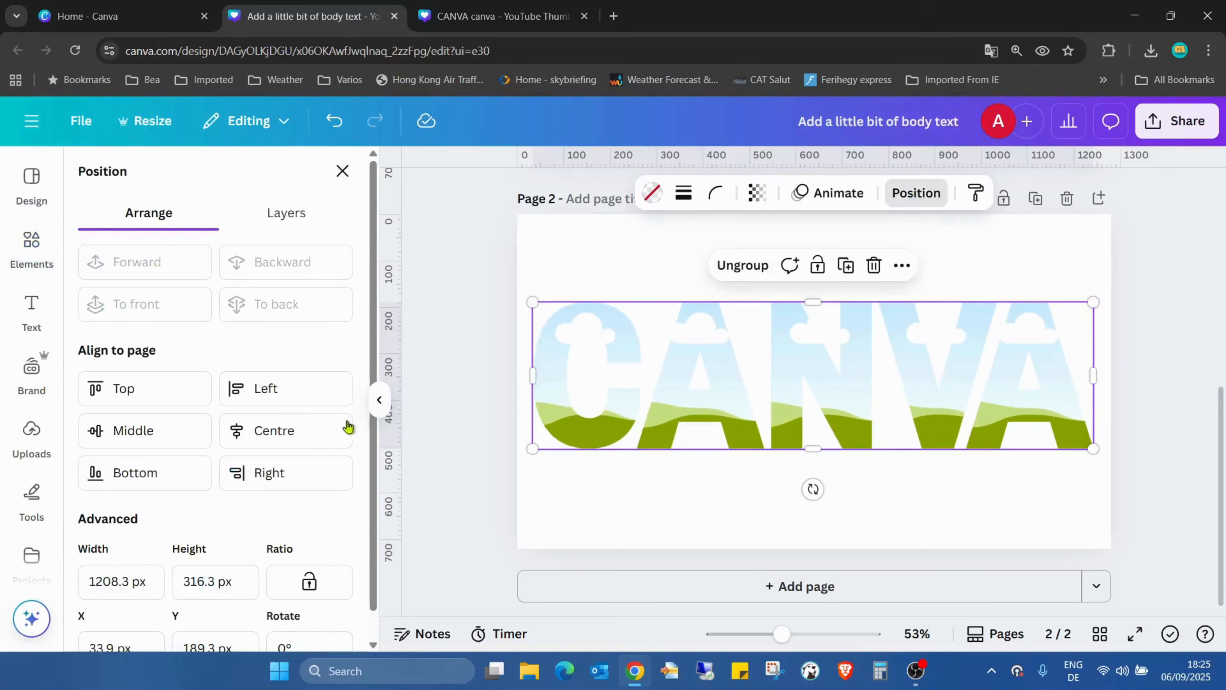
pyautogui.click(168, 430)
pyautogui.click(294, 431)
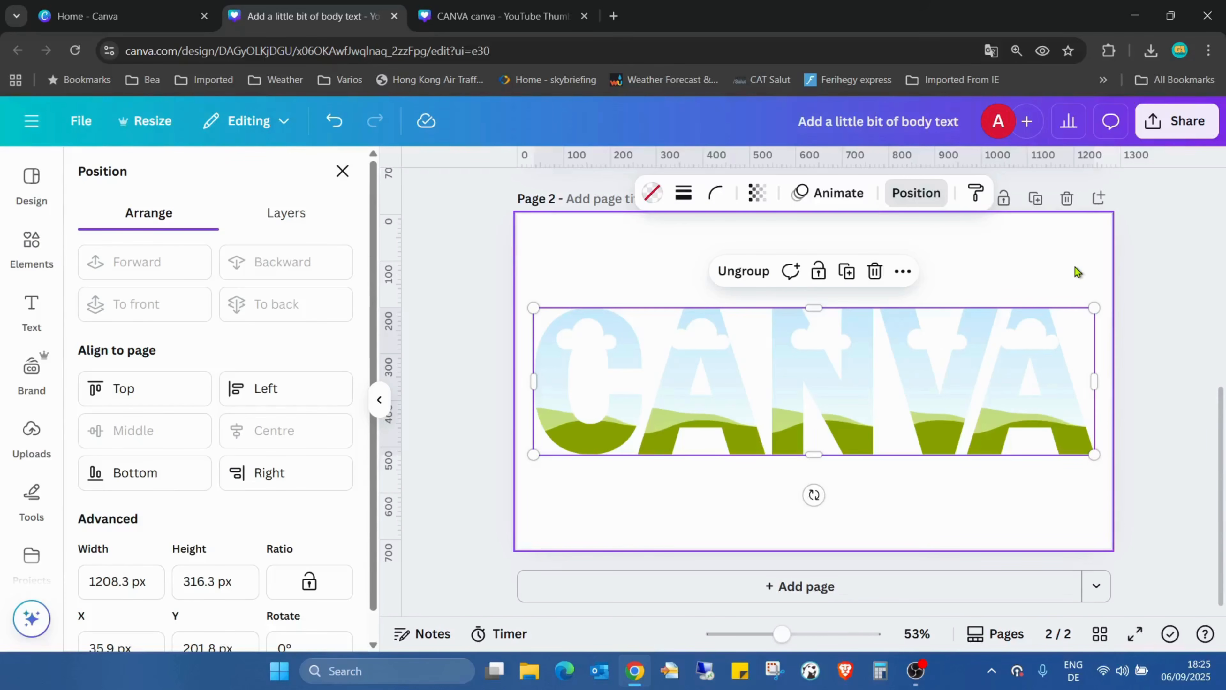
pyautogui.click(743, 272)
pyautogui.click(1020, 244)
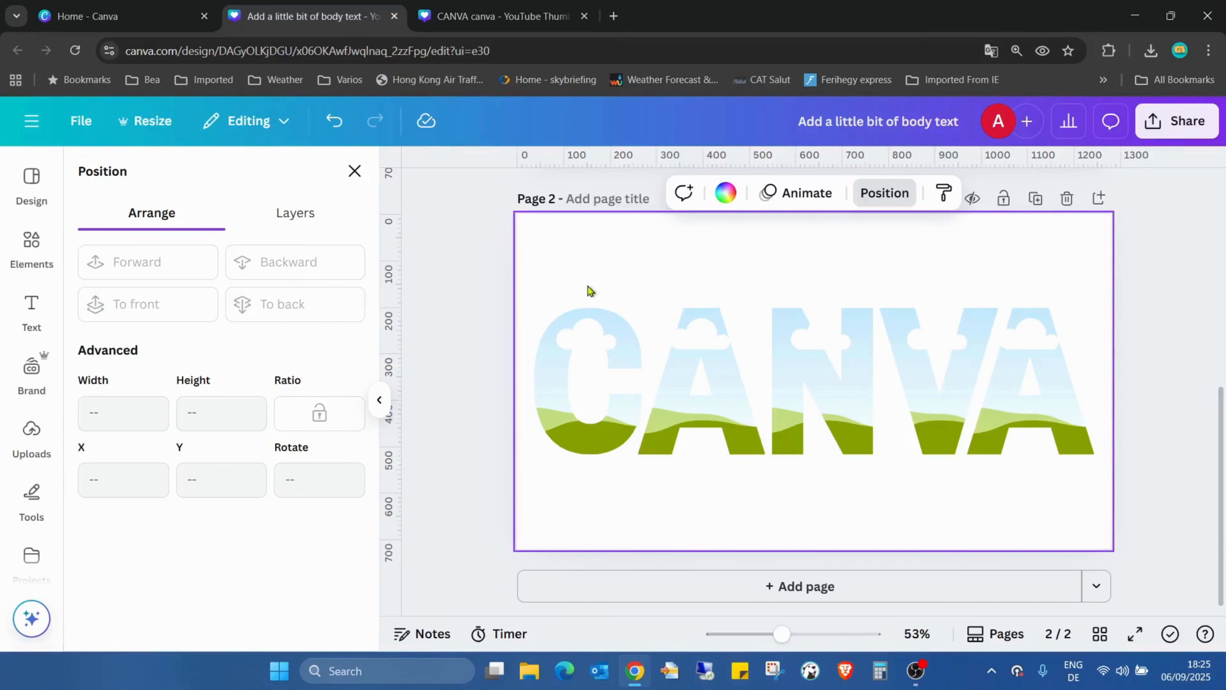
# Try centre-aligning the five ungrouped letter frames and undo the alignment
pyautogui.moveTo(556, 287); pyautogui.dragTo(1074, 493)
pyautogui.click(276, 430)
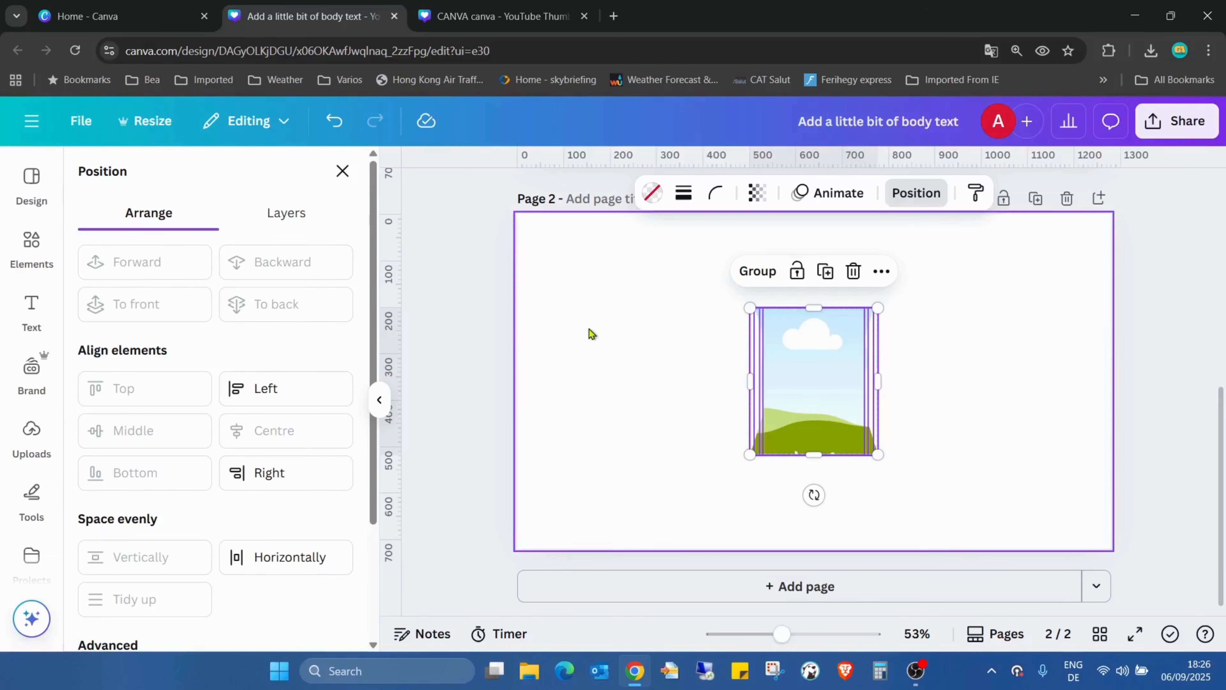
pyautogui.click(335, 122)
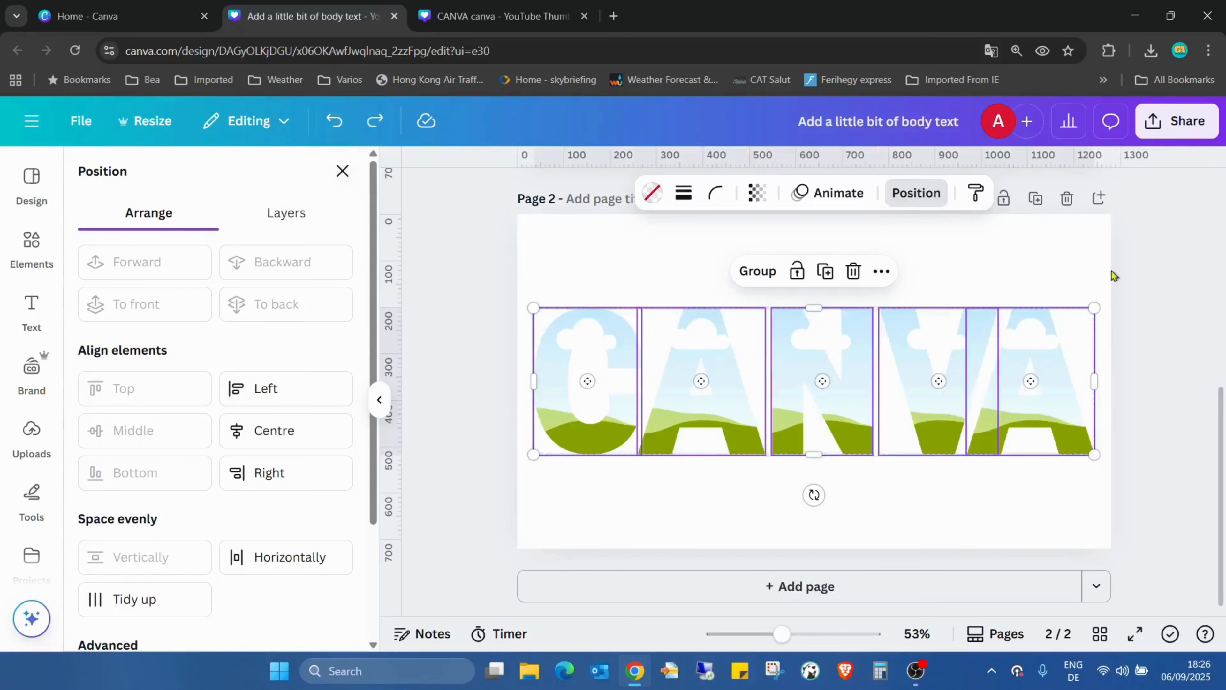
pyautogui.click(950, 279)
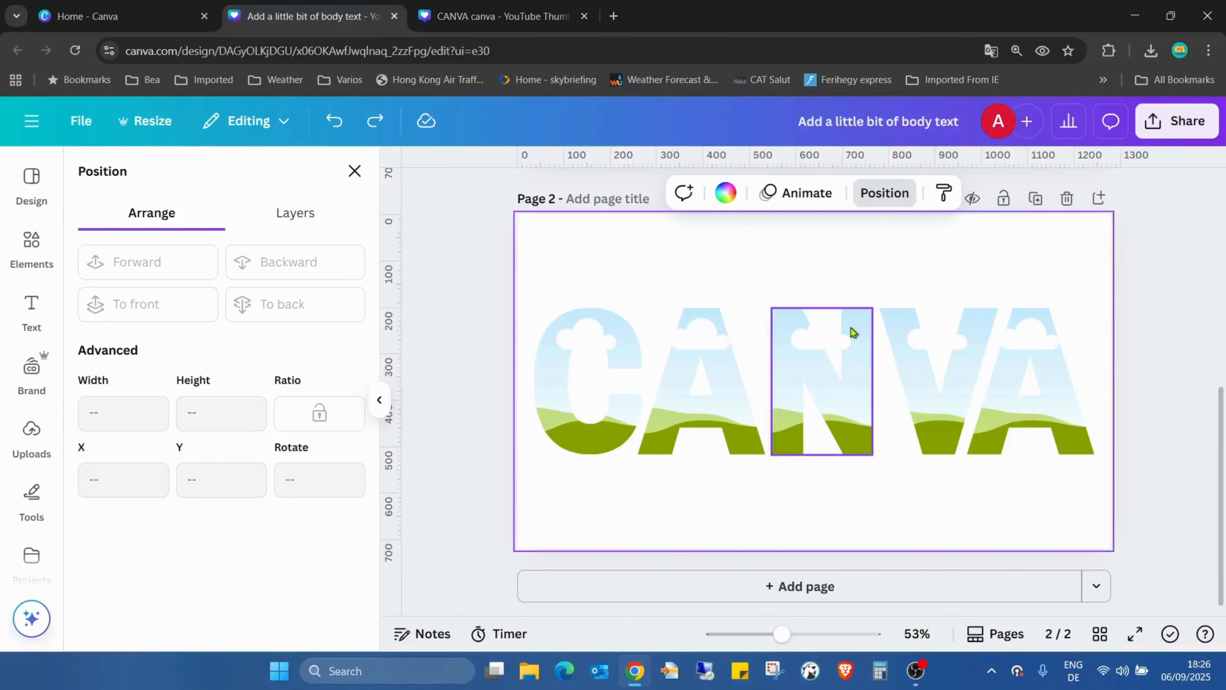
# Place the downloaded "Add a little bit of body text.png" on page 2 and duplicate the pattern image four times
pyautogui.click(1150, 50)
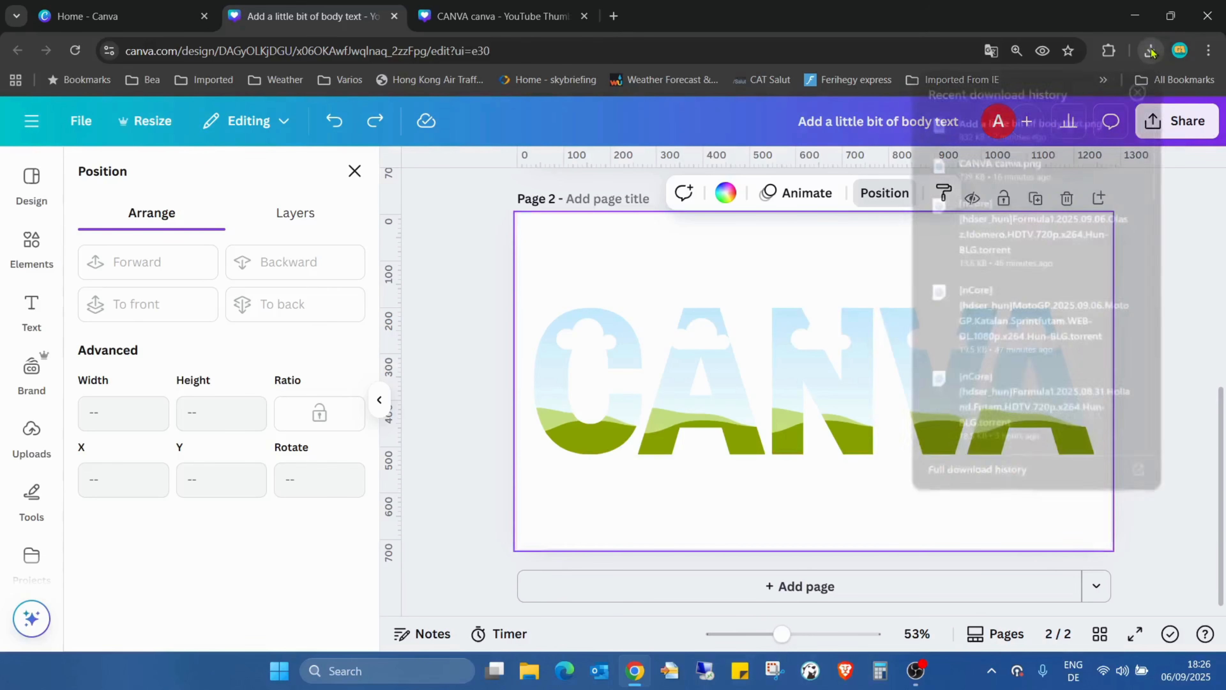
pyautogui.moveTo(985, 130); pyautogui.dragTo(688, 520)
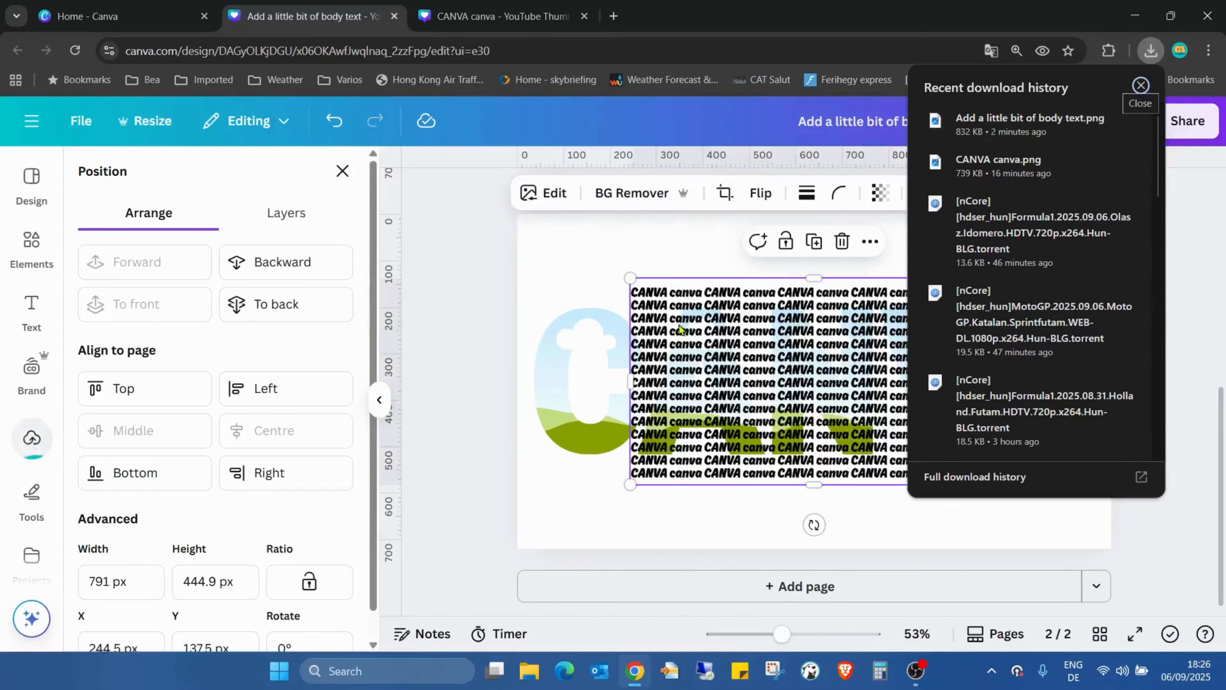
pyautogui.click(692, 329)
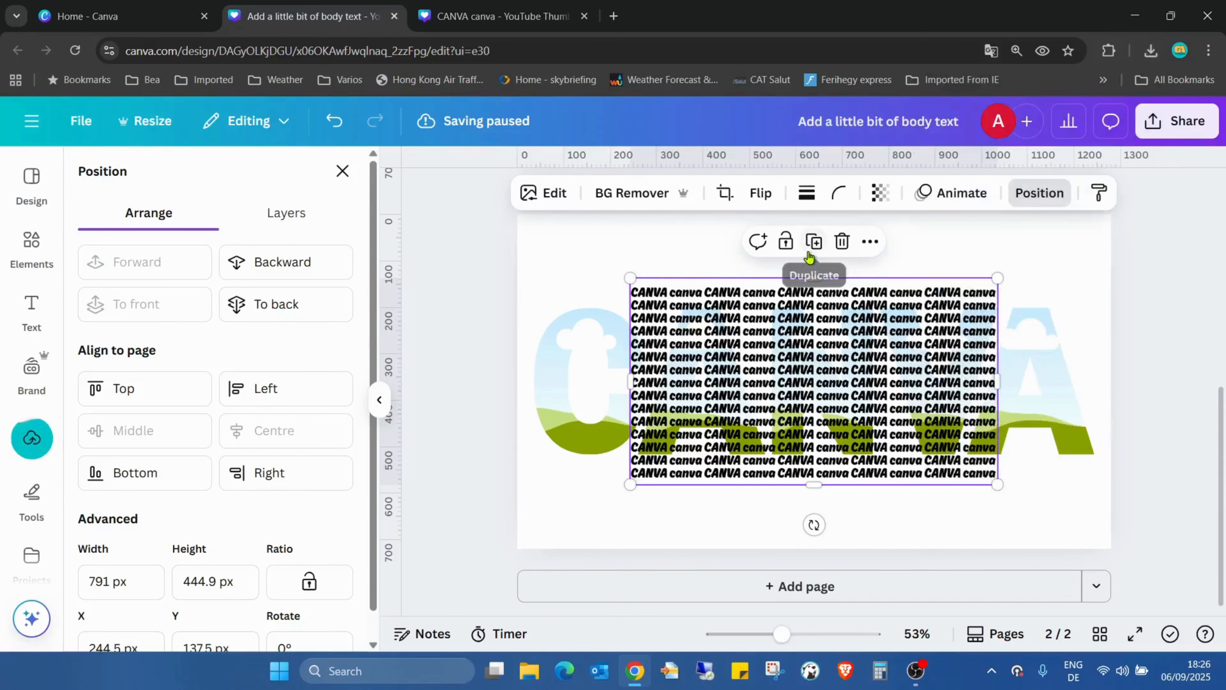
pyautogui.click(814, 241)
pyautogui.click(823, 261)
pyautogui.click(829, 262)
pyautogui.click(835, 265)
# Fill each of the five letter frames C, A, N, V, A with one copy of the pattern image
pyautogui.moveTo(832, 362); pyautogui.dragTo(532, 375)
pyautogui.click(773, 383)
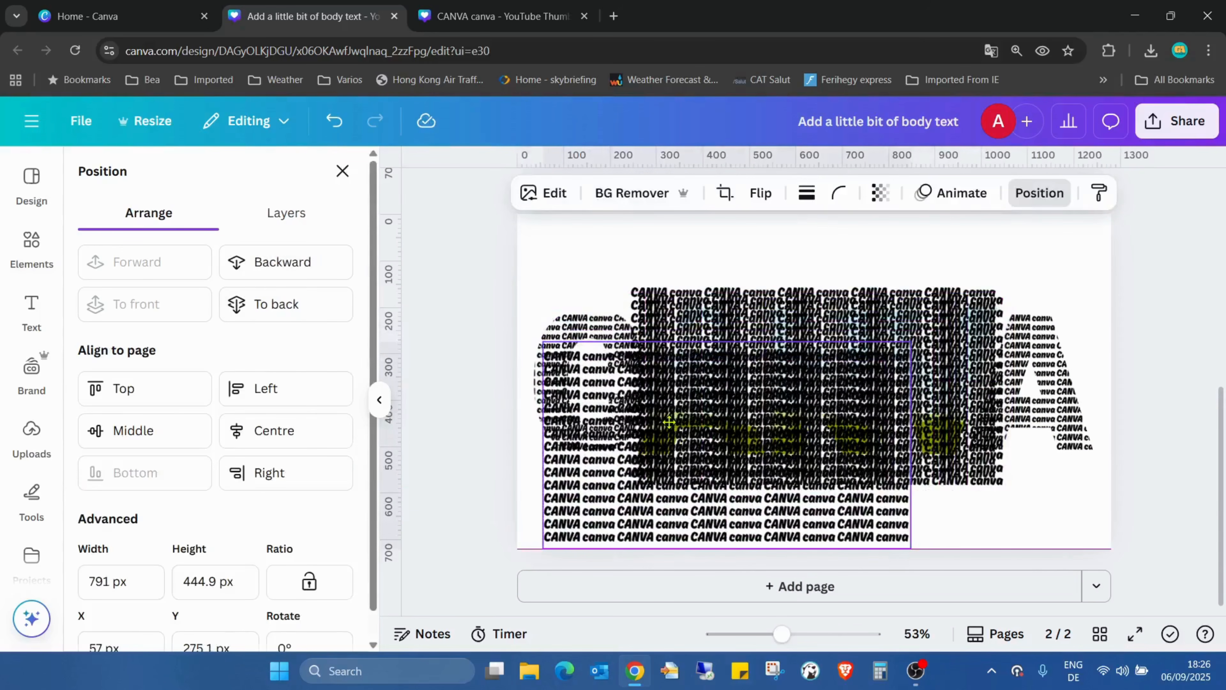
pyautogui.moveTo(984, 311); pyautogui.dragTo(1045, 240)
pyautogui.moveTo(992, 438); pyautogui.dragTo(1057, 502)
pyautogui.moveTo(815, 321); pyautogui.dragTo(695, 320)
pyautogui.moveTo(836, 438); pyautogui.dragTo(803, 314)
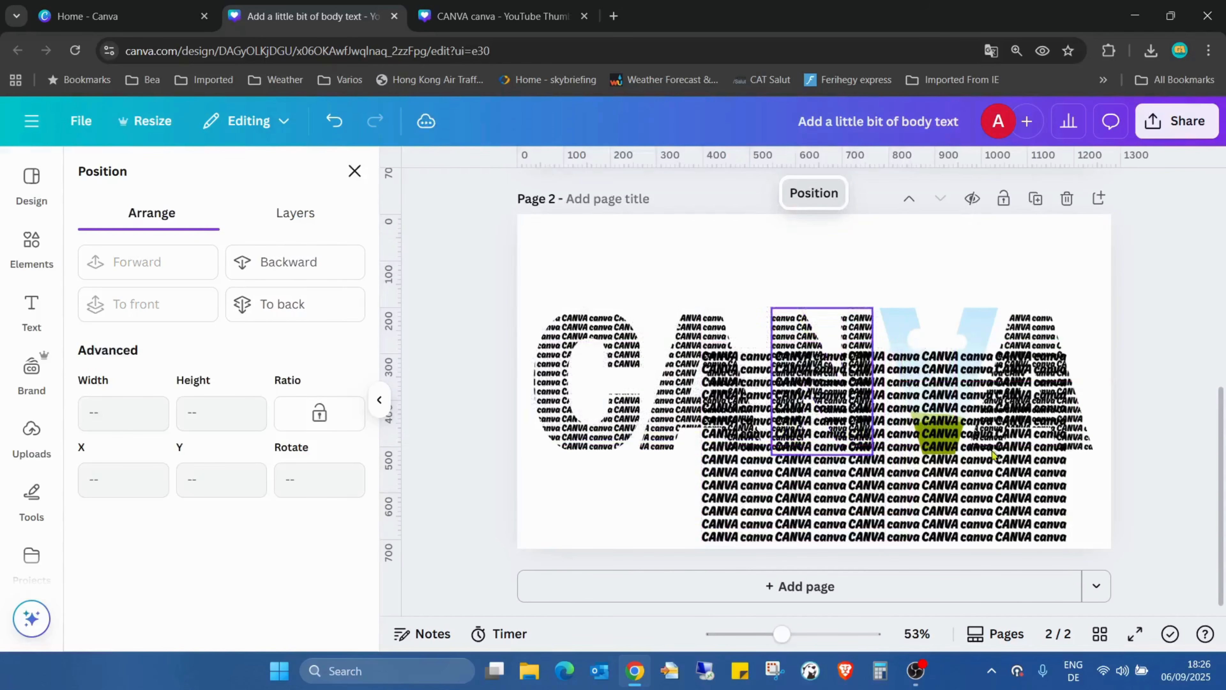
pyautogui.moveTo(1016, 486); pyautogui.dragTo(968, 398)
pyautogui.click(1002, 291)
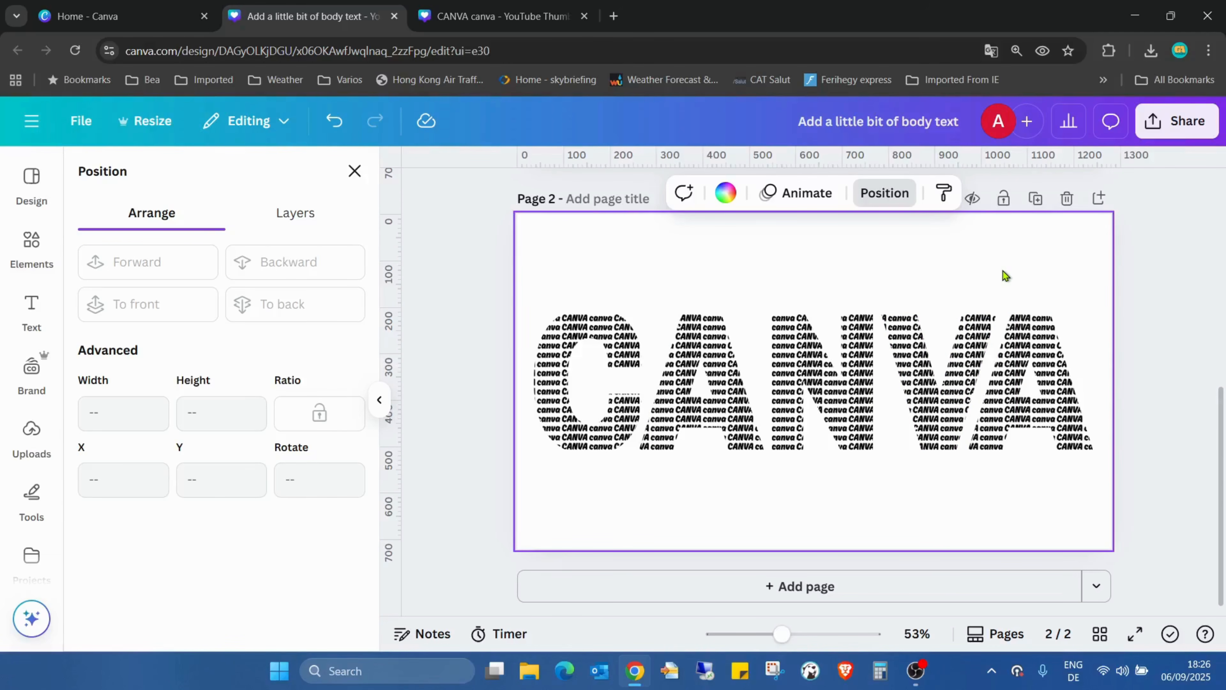
# Apply a custom Duotone effect to the letter C's image, trying different shadow colours and leaving the shadows black
pyautogui.click(586, 337)
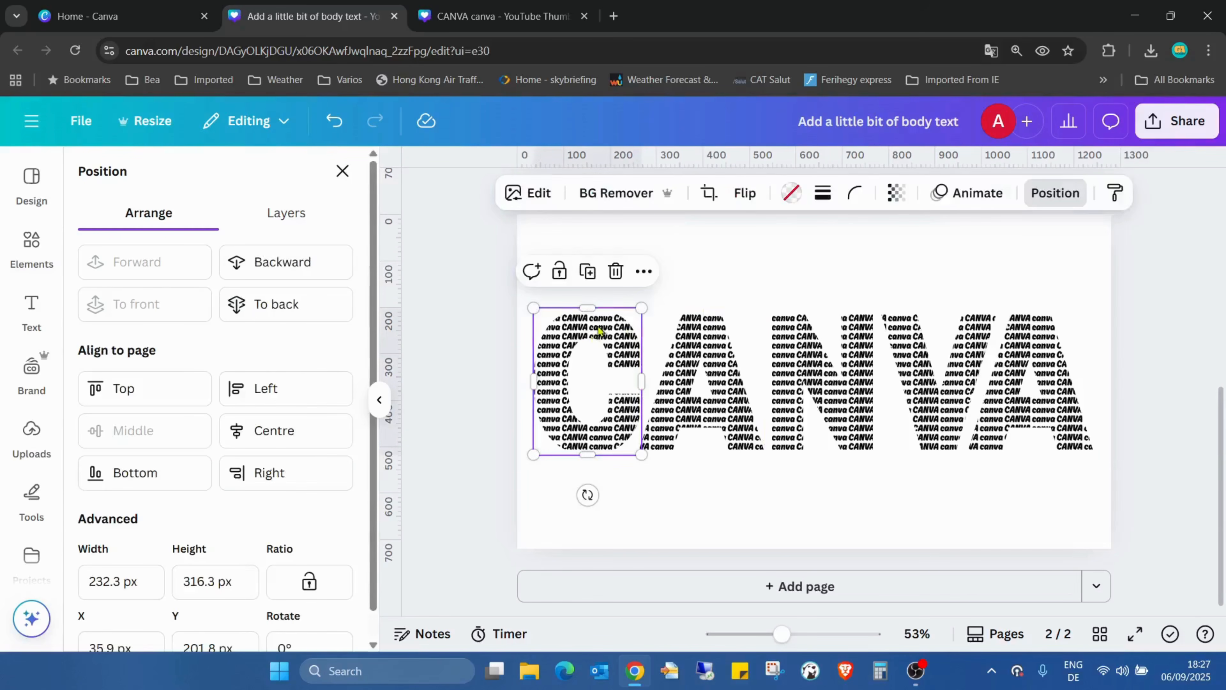
pyautogui.click(536, 192)
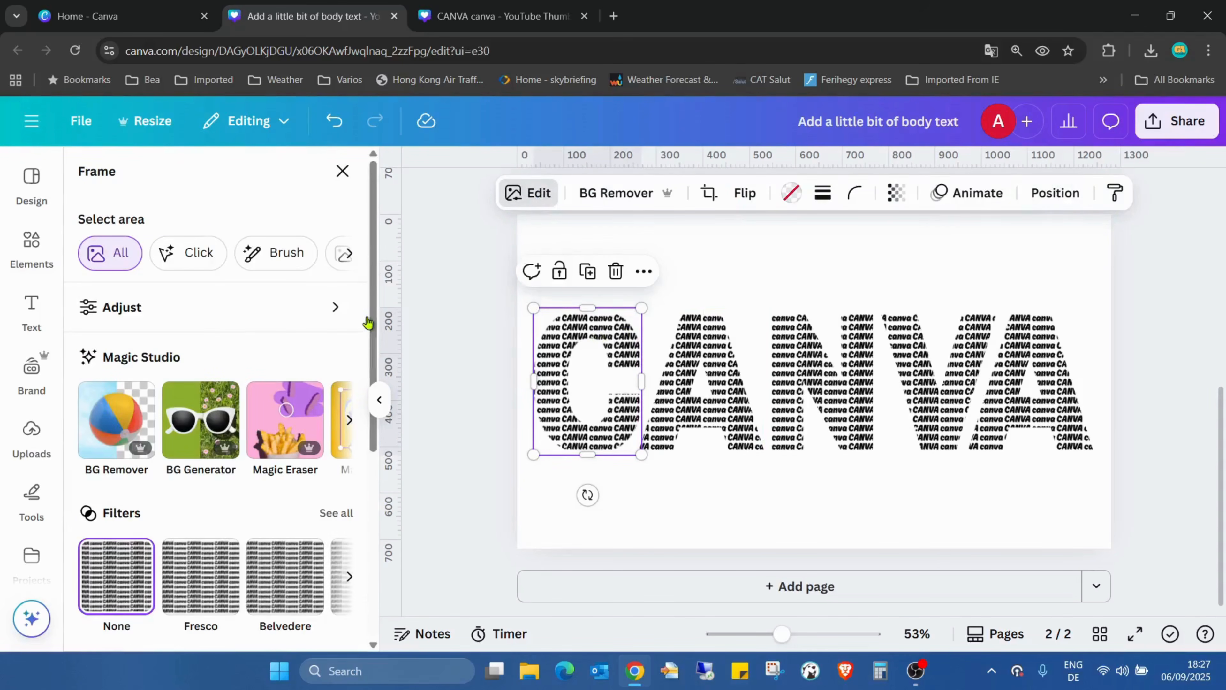
pyautogui.scroll(-5, 205, 309)
pyautogui.click(207, 455)
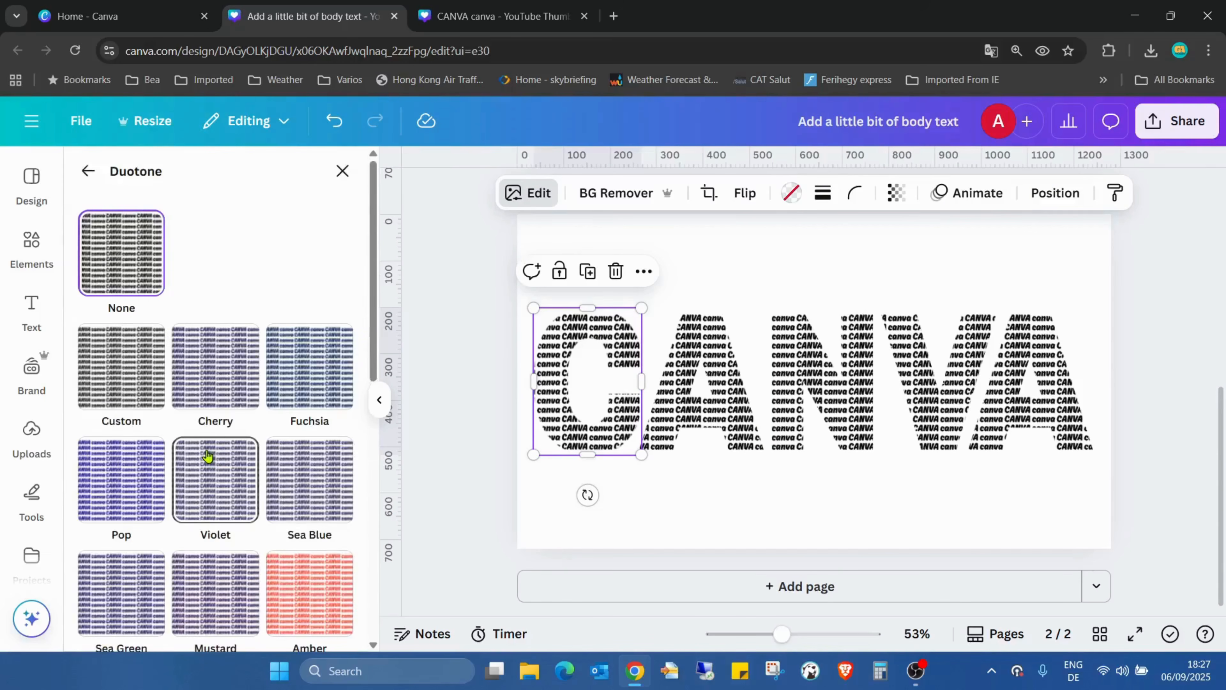
pyautogui.click(111, 362)
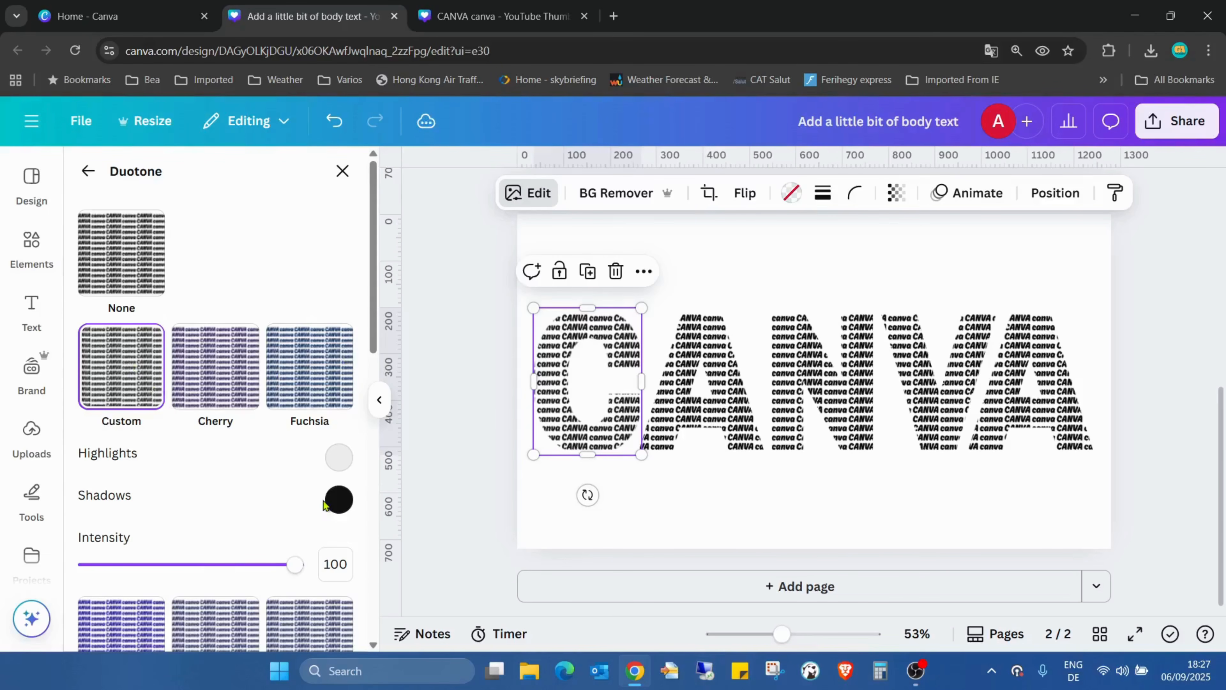
pyautogui.click(338, 499)
pyautogui.moveTo(343, 385); pyautogui.dragTo(587, 300)
pyautogui.moveTo(344, 417)
pyautogui.mouseDown()
pyautogui.moveTo(593, 423)
pyautogui.moveTo(343, 413)
pyautogui.mouseUp()
pyautogui.moveTo(583, 307); pyautogui.dragTo(341, 390)
pyautogui.click(827, 240)
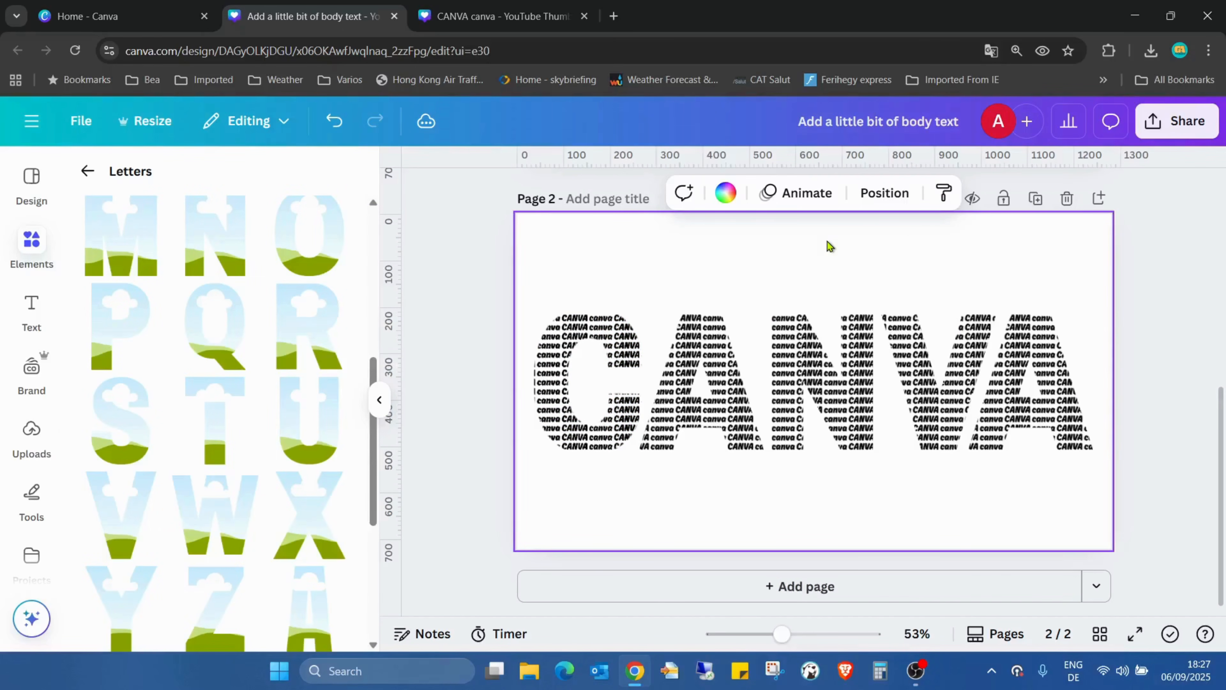
# Set page 2's background to the default black-to-blue gradient, comparing it with the turquoise-to-blue gradient
pyautogui.click(725, 193)
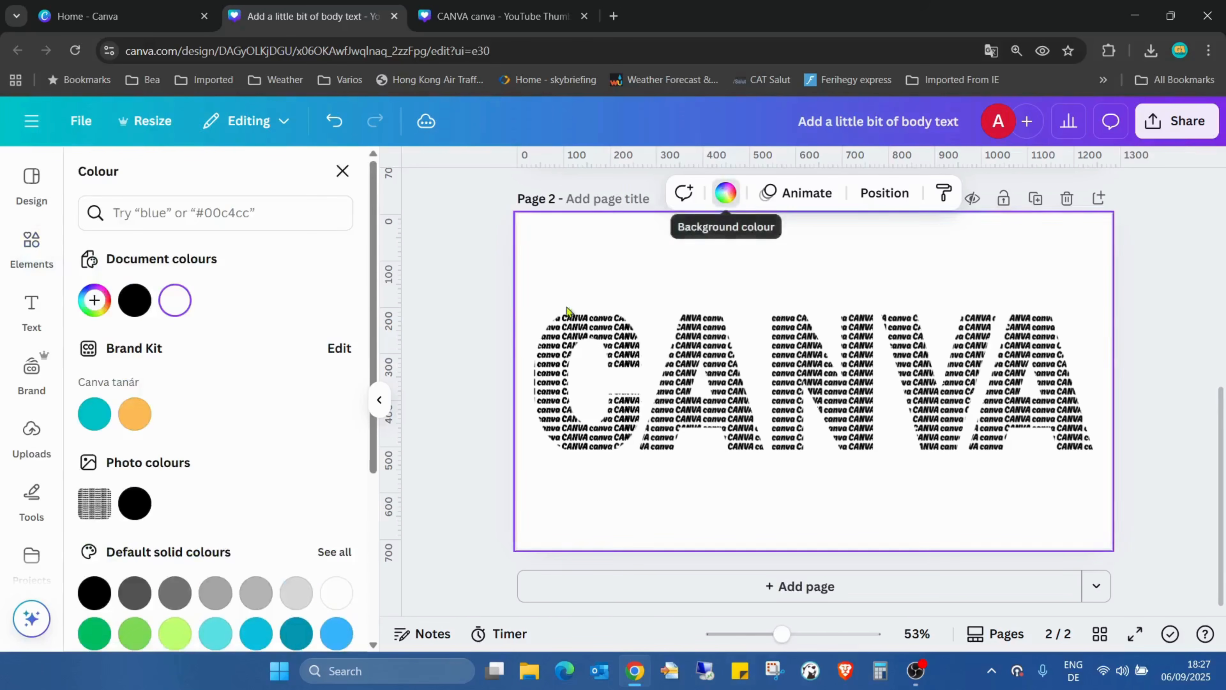
pyautogui.scroll(-5, 232, 333)
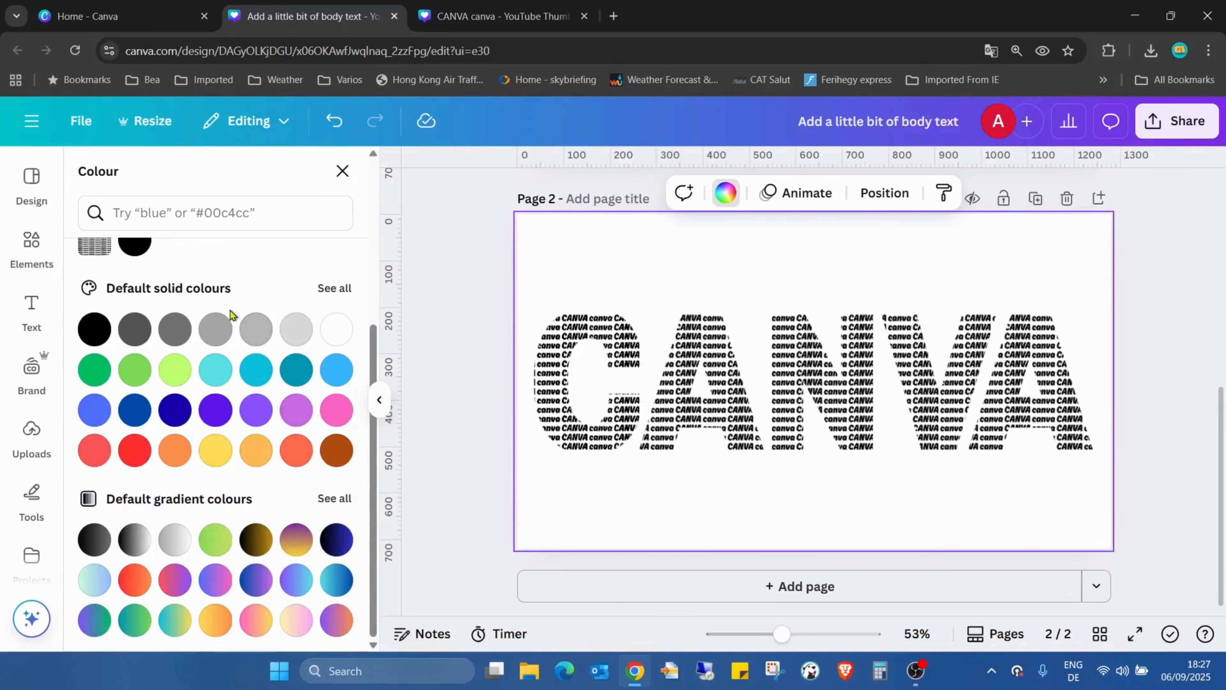
pyautogui.click(337, 540)
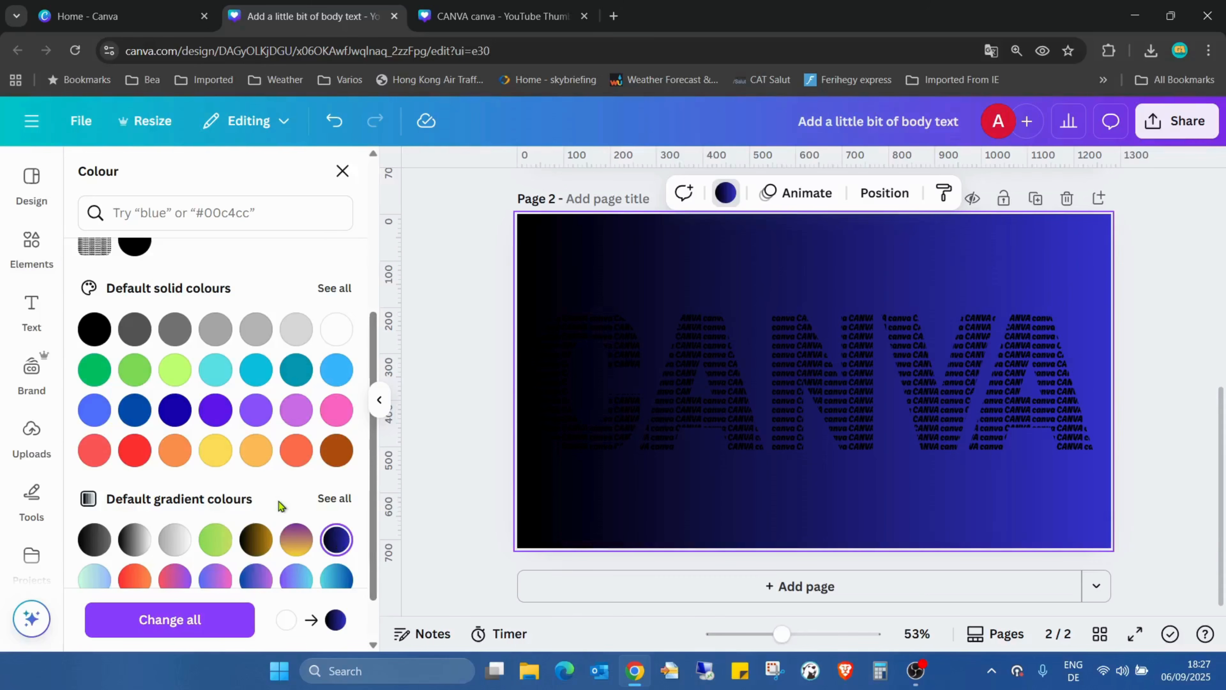
pyautogui.scroll(-1, 289, 506)
pyautogui.click(336, 516)
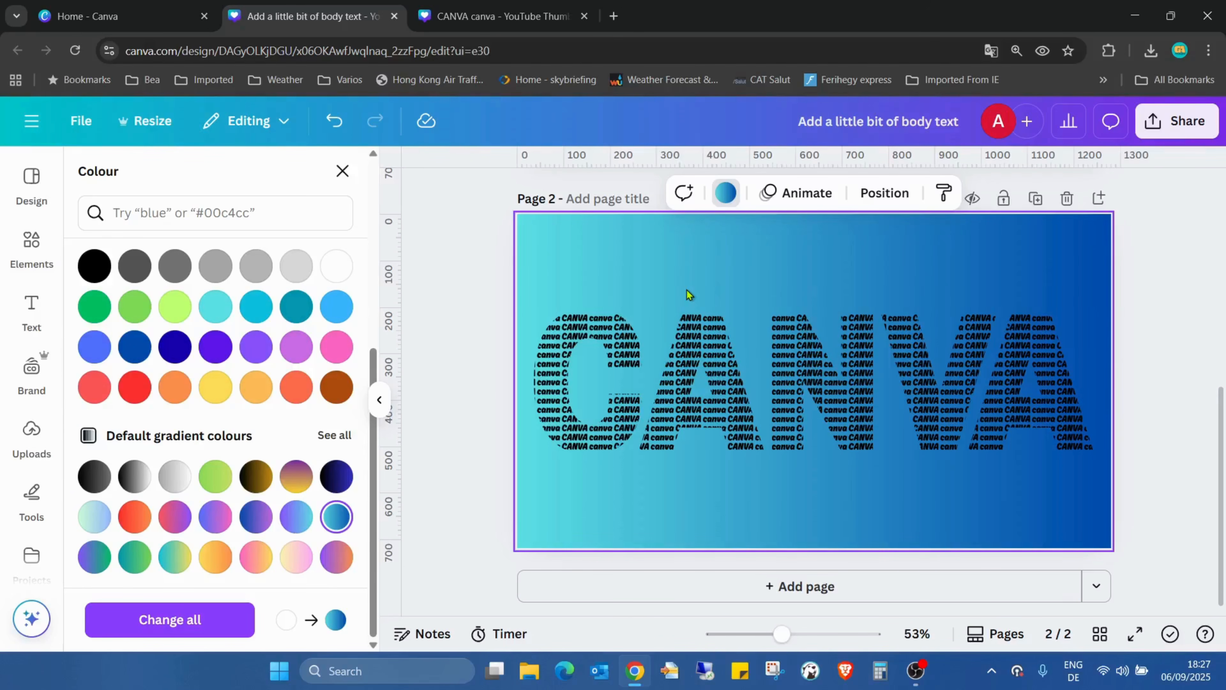
pyautogui.click(336, 476)
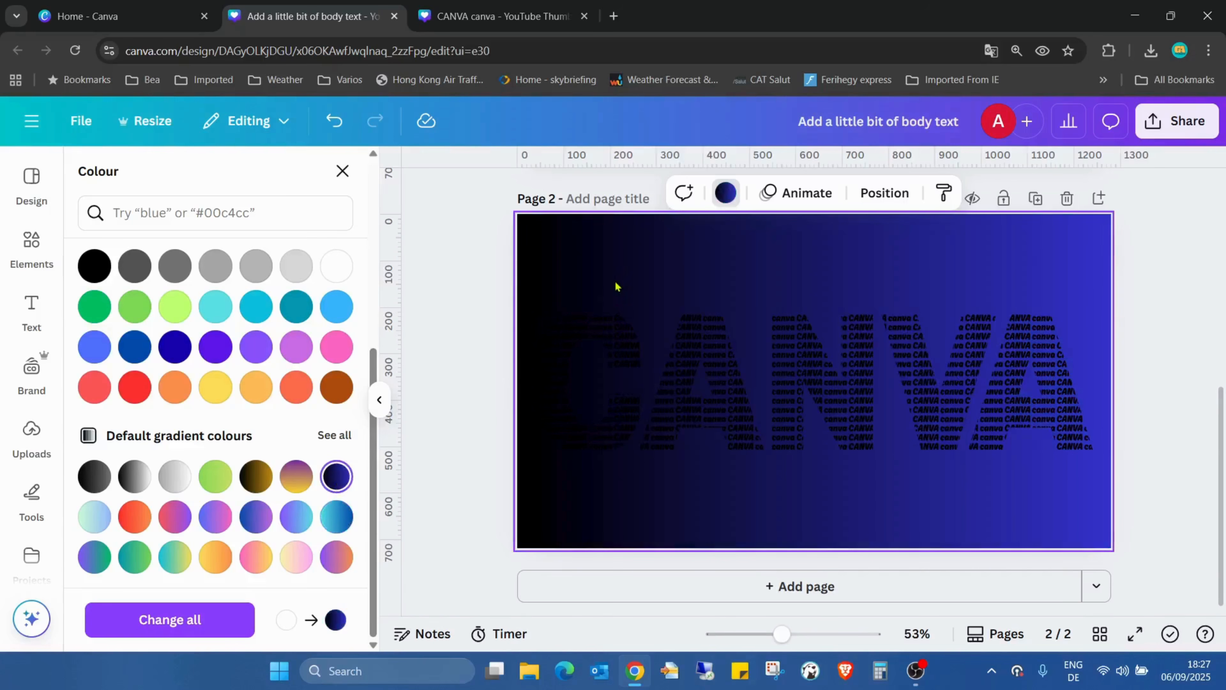
# Change the shadow colour of the letter C's custom Duotone effect to white, #FFFFFF
pyautogui.click(591, 358)
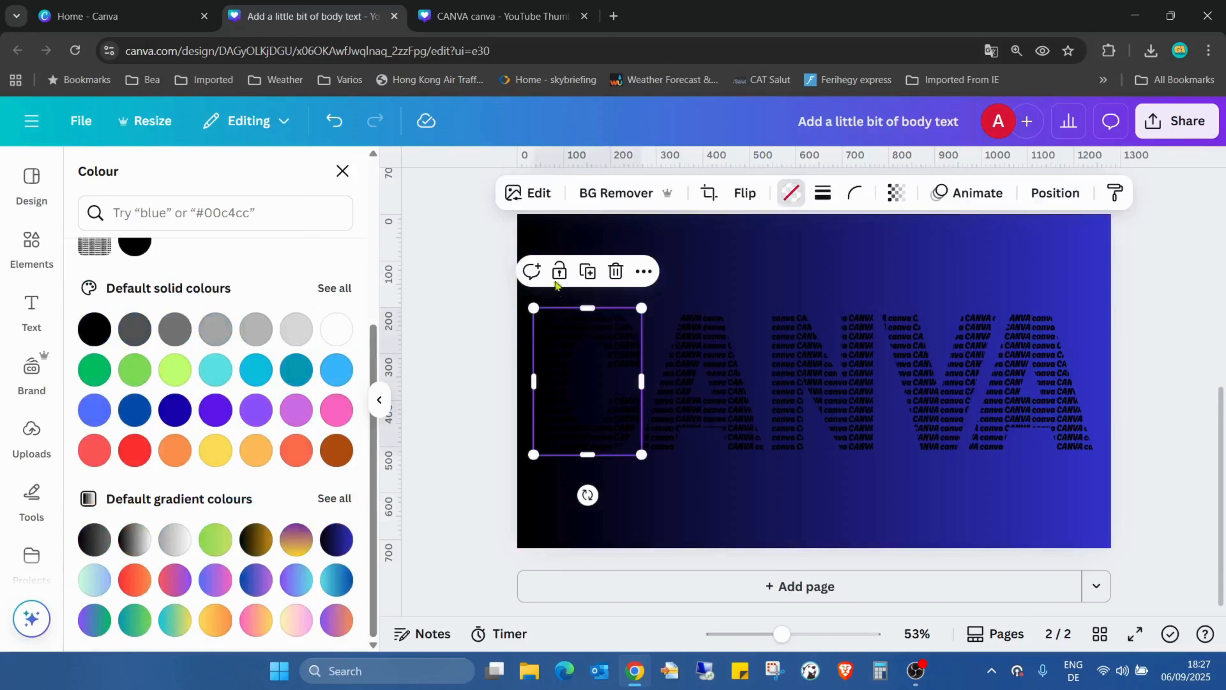
pyautogui.click(513, 193)
pyautogui.scroll(-5, 194, 392)
pyautogui.click(195, 392)
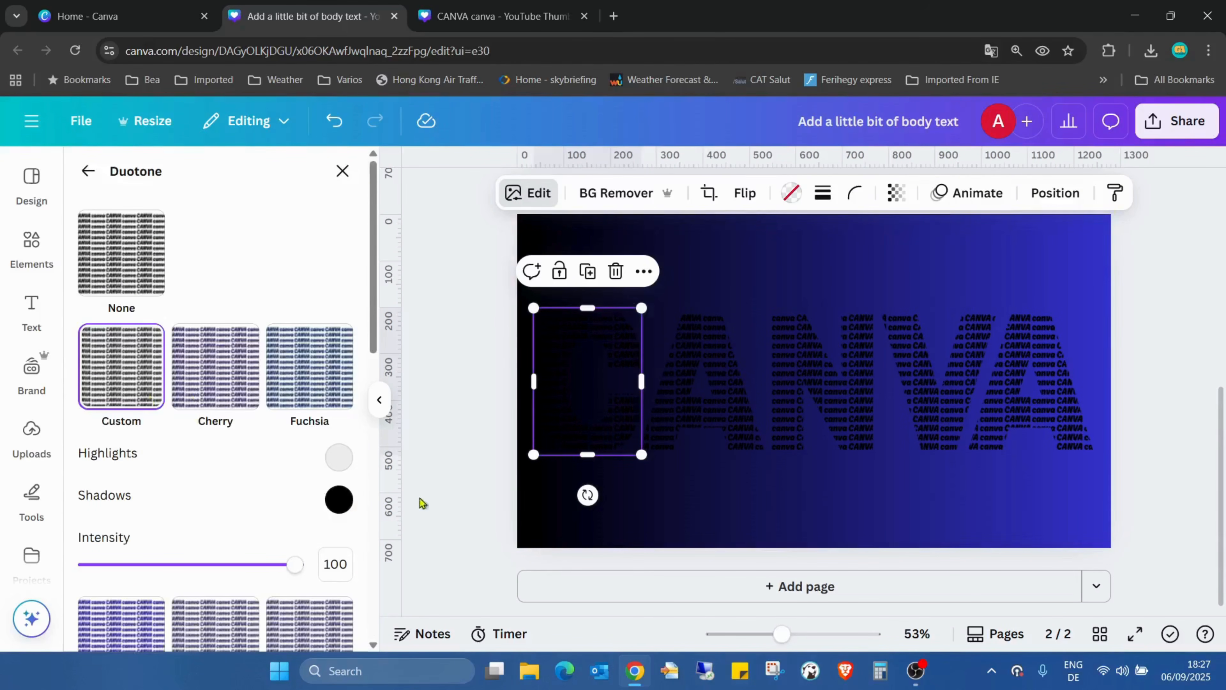
pyautogui.click(343, 503)
pyautogui.moveTo(342, 390); pyautogui.dragTo(335, 269)
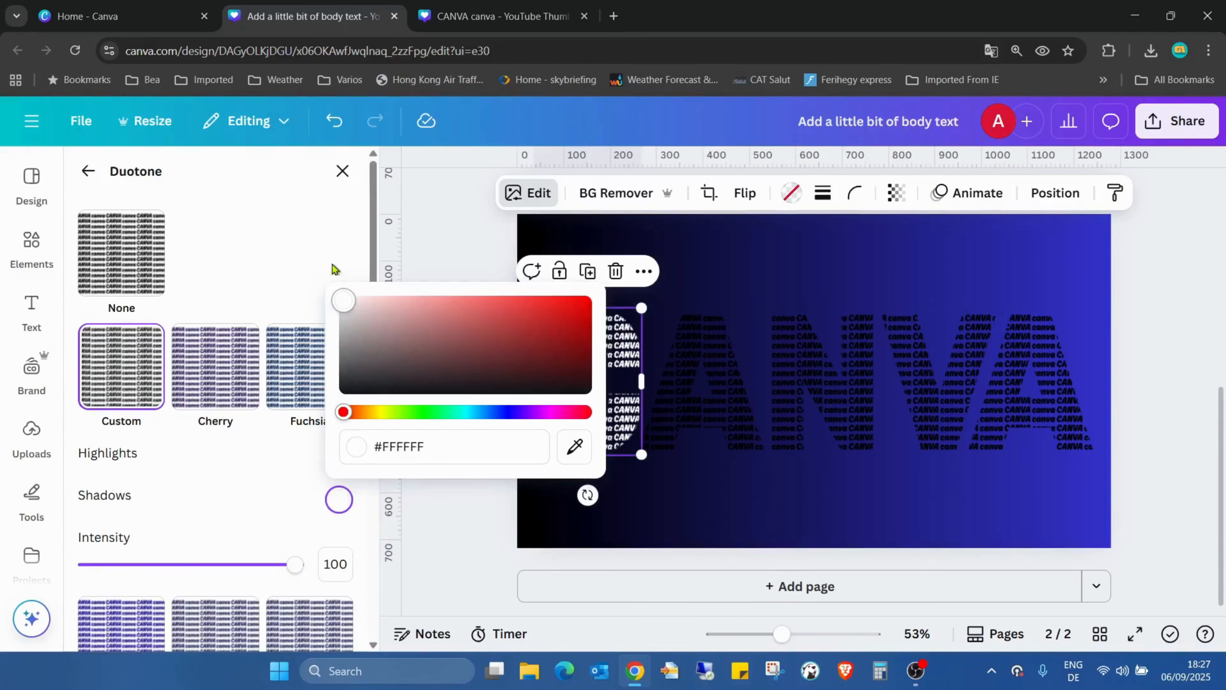
pyautogui.click(810, 267)
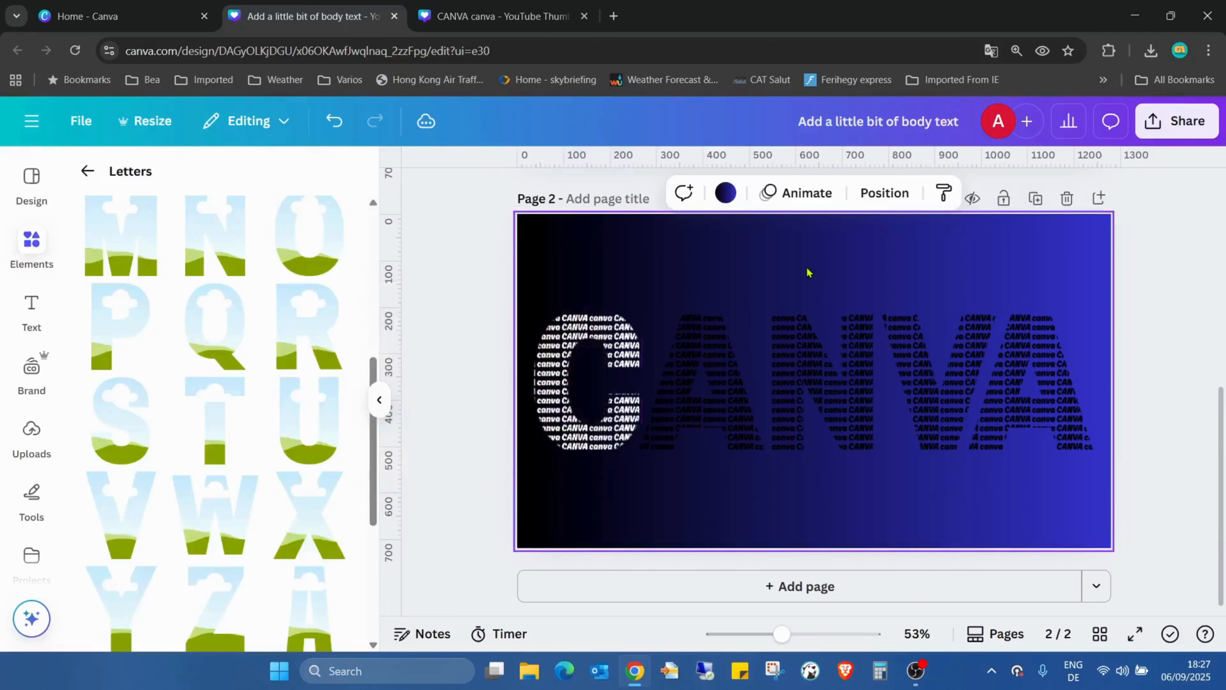
pyautogui.click(945, 193)
pyautogui.click(690, 368)
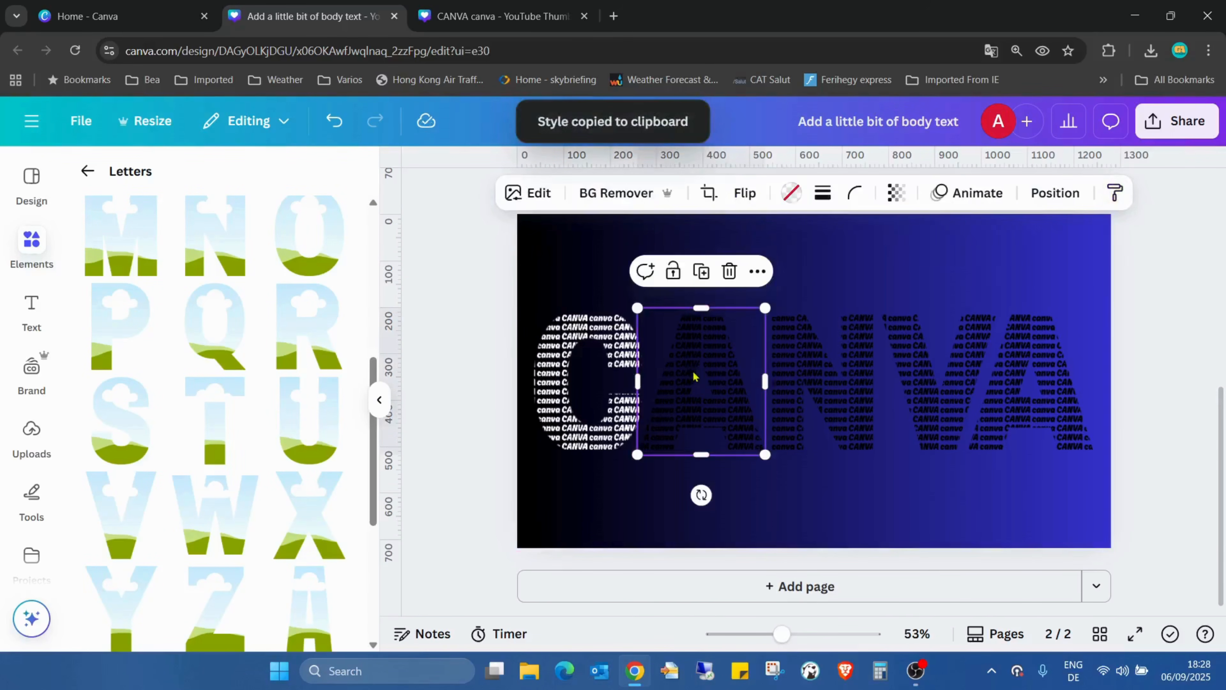
pyautogui.click(848, 274)
pyautogui.click(671, 374)
# Copy the white letter C's style onto the remaining letters A, N, V and A
pyautogui.click(621, 392)
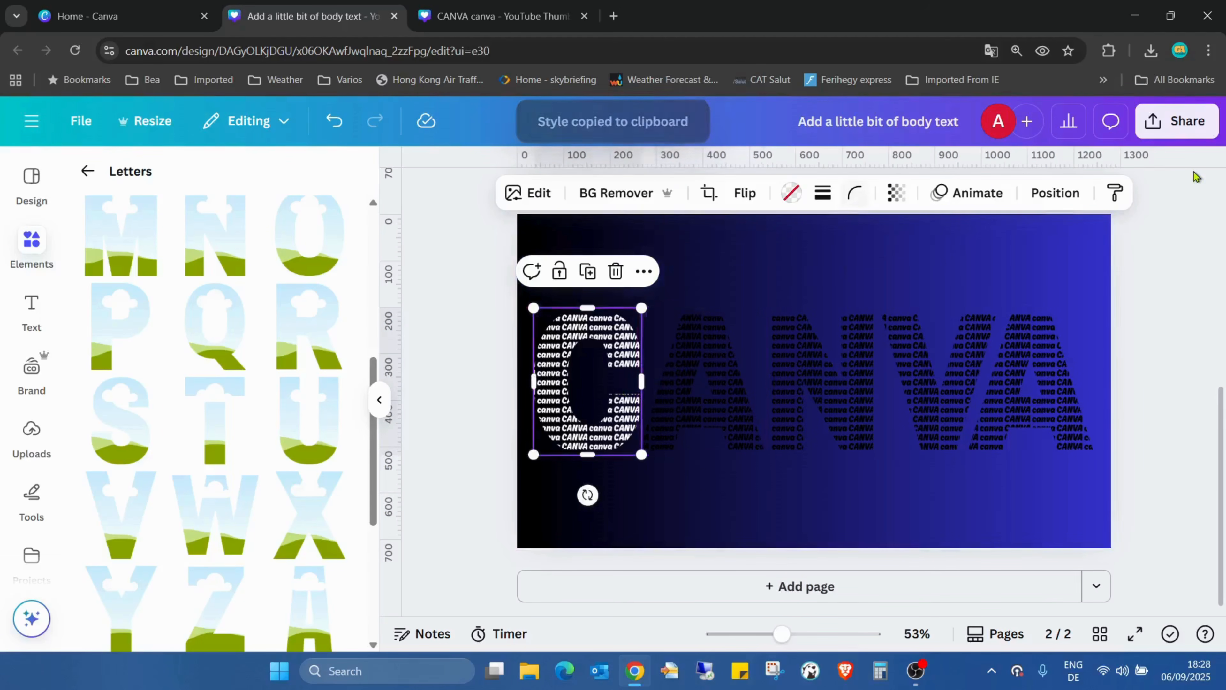
pyautogui.click(1115, 192)
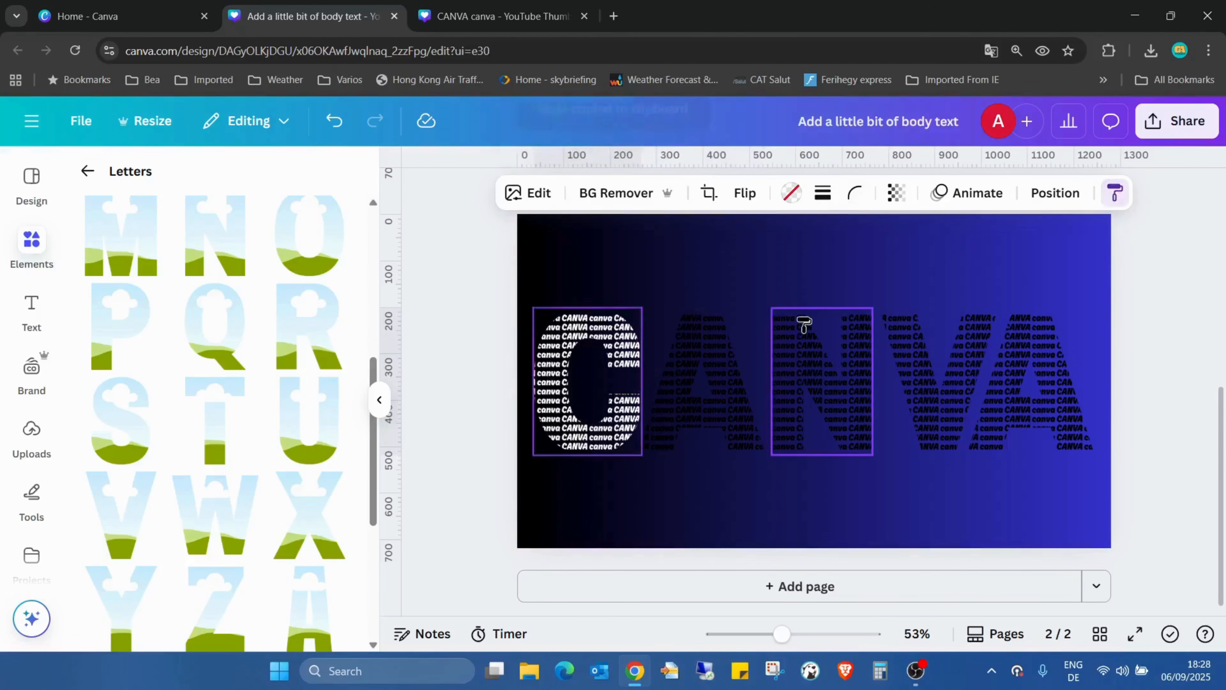
pyautogui.click(718, 355)
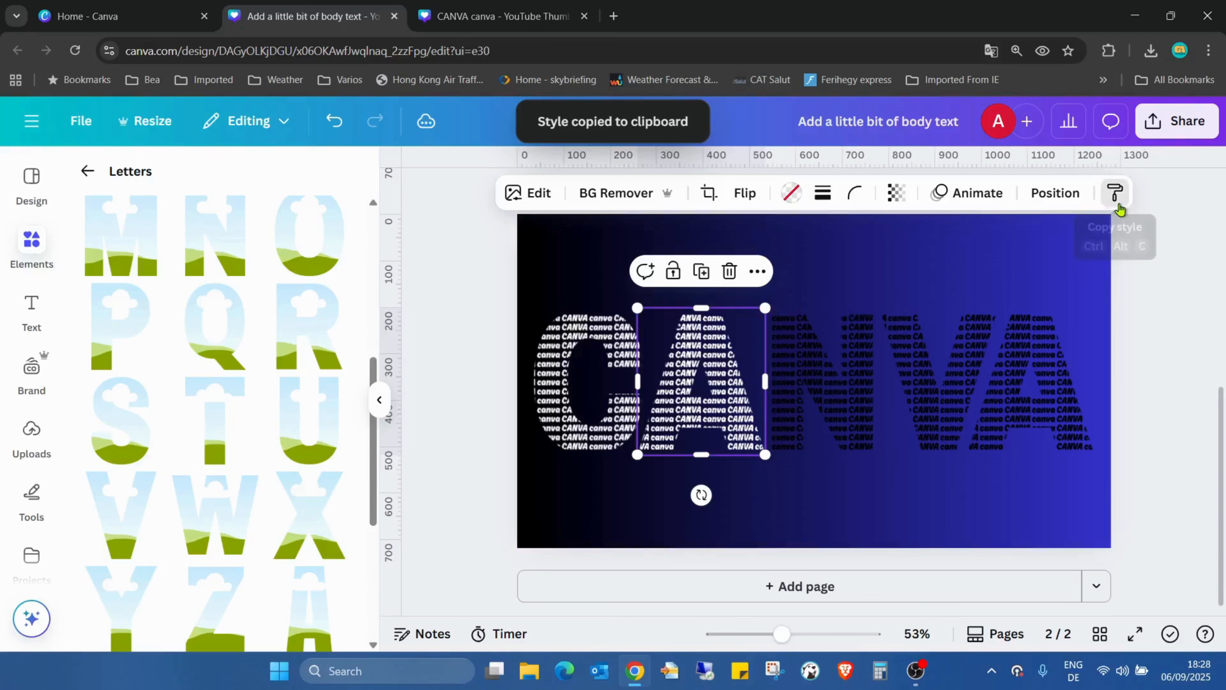
pyautogui.click(1114, 192)
pyautogui.click(839, 383)
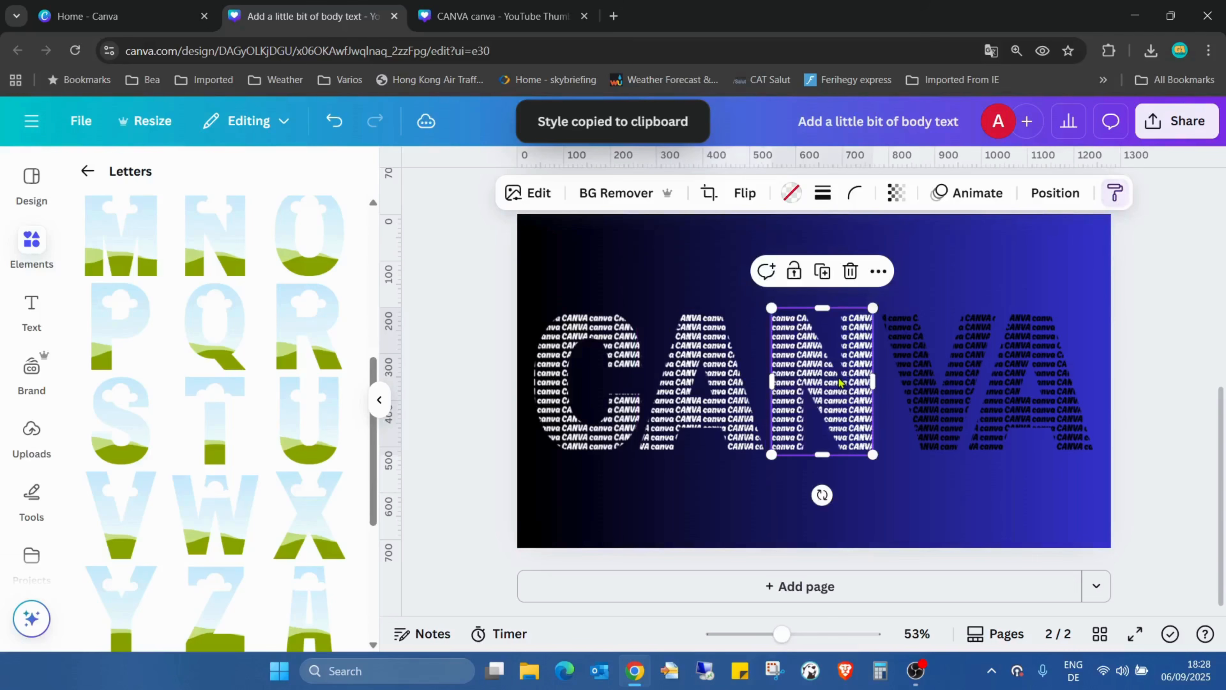
pyautogui.click(1115, 192)
pyautogui.click(923, 345)
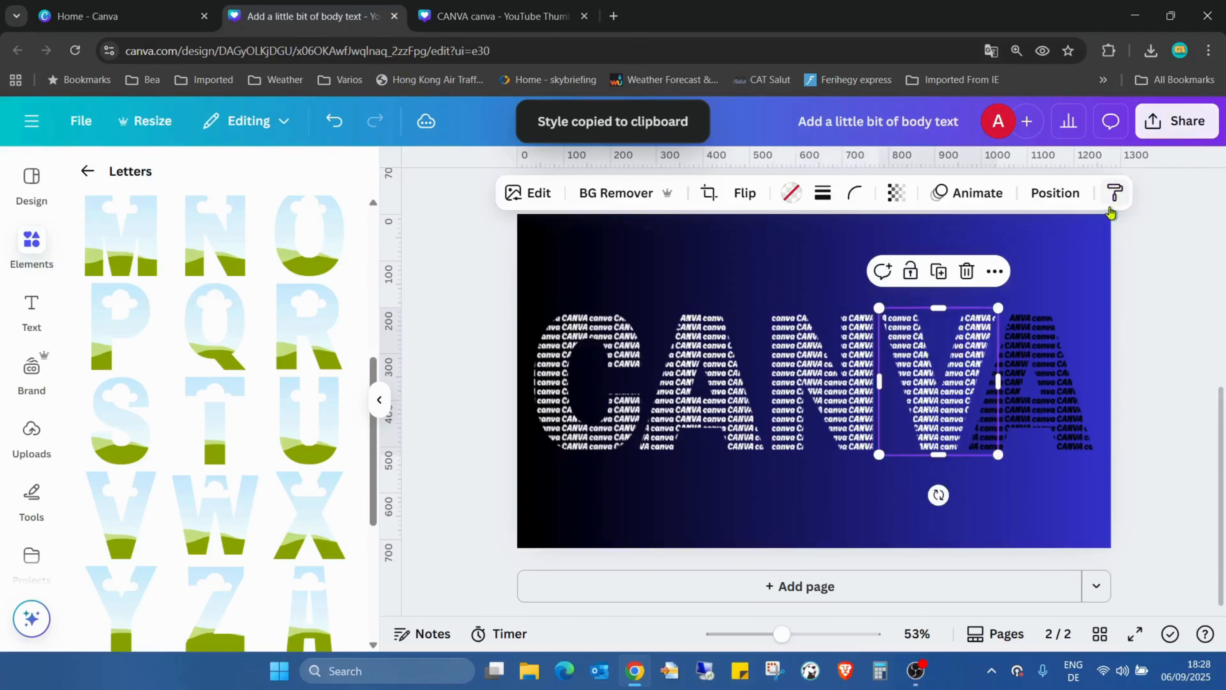
pyautogui.click(1115, 192)
pyautogui.click(1041, 327)
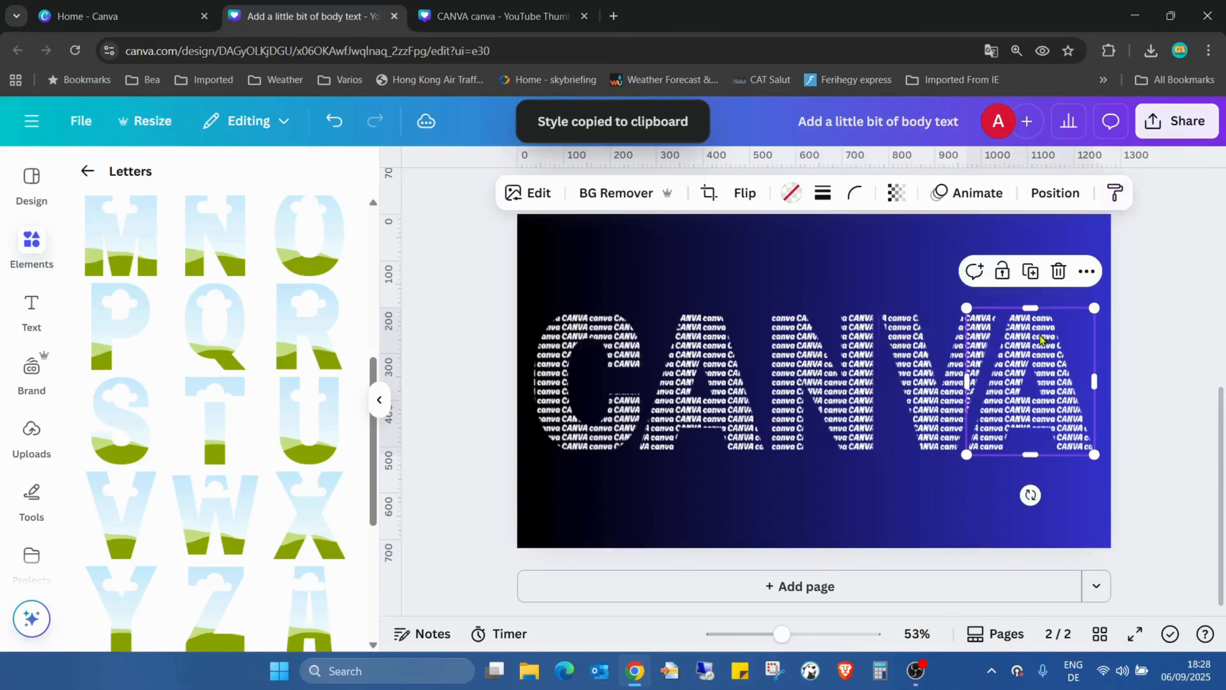
pyautogui.click(846, 275)
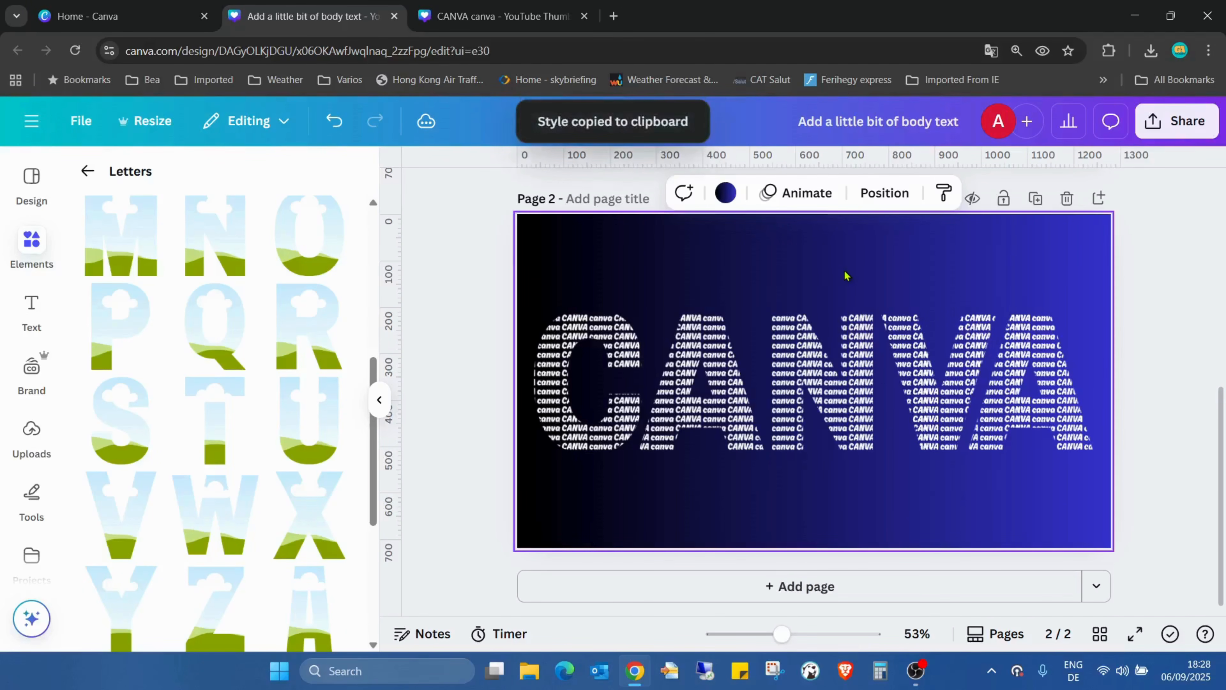
# Select all five letter frames and give them a solid stroke with a weight of 4
pyautogui.moveTo(584, 269); pyautogui.dragTo(1062, 487)
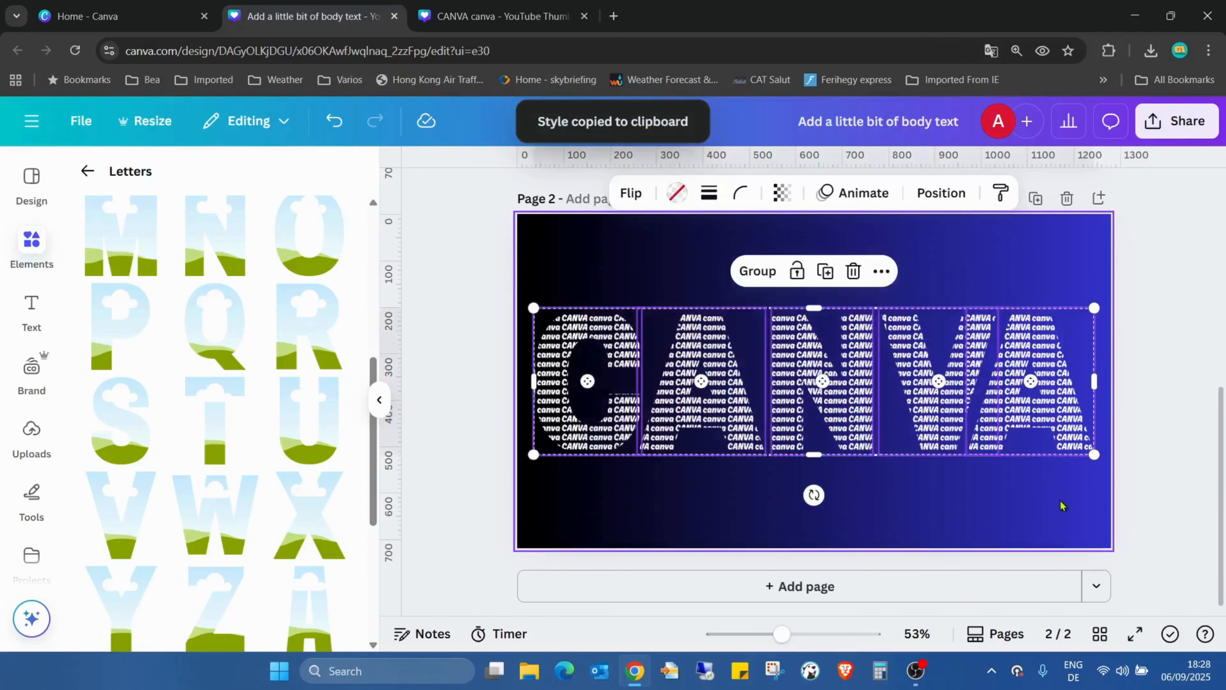
pyautogui.click(707, 196)
pyautogui.moveTo(607, 317); pyautogui.dragTo(609, 323)
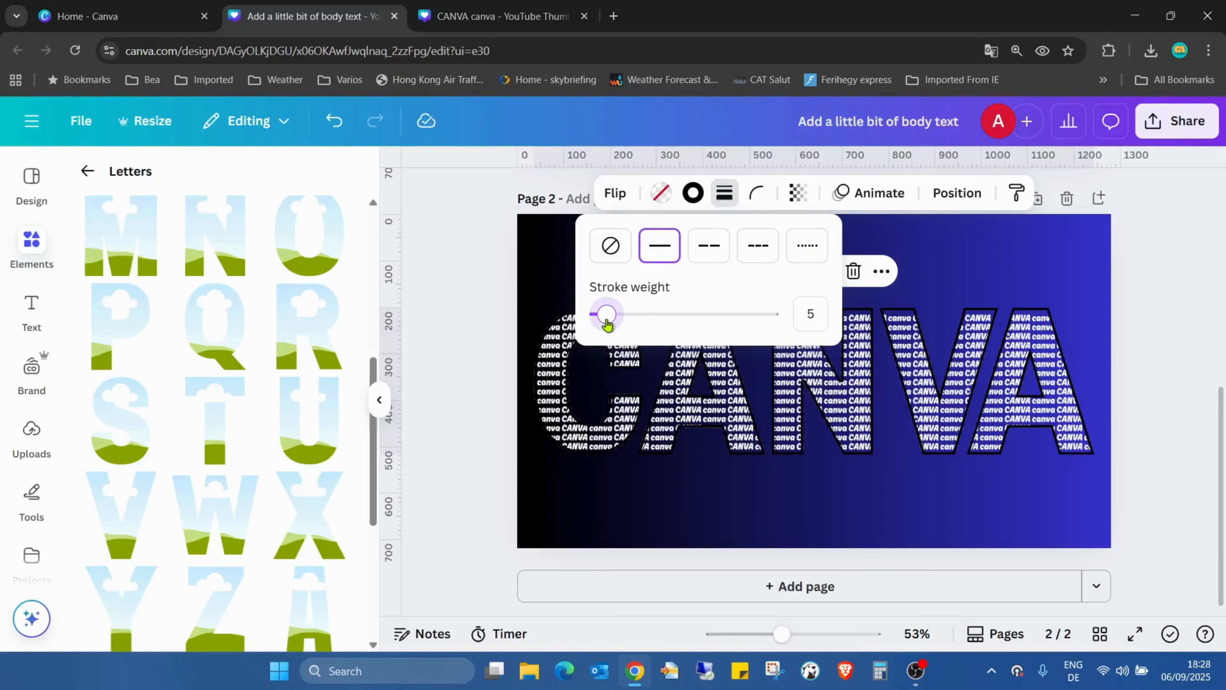
pyautogui.moveTo(606, 325); pyautogui.dragTo(604, 325)
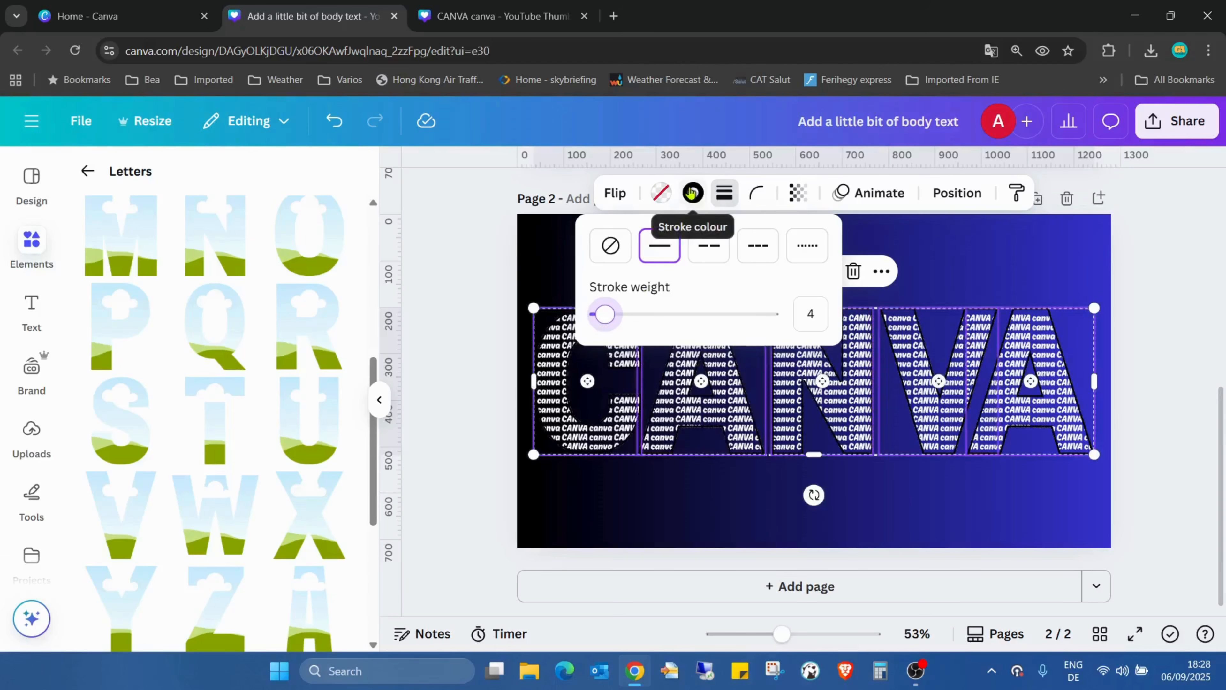
# Set the stroke colour of the five letters to bright red from the default solid colours
pyautogui.click(692, 193)
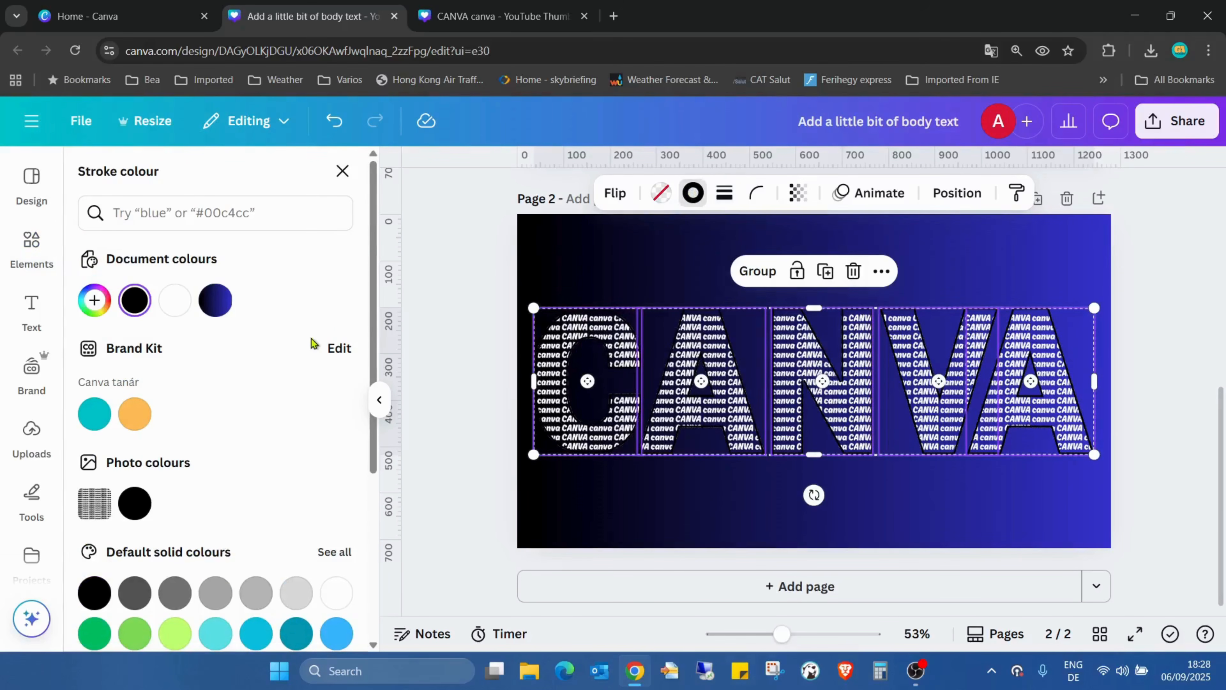
pyautogui.scroll(-4, 311, 367)
pyautogui.scroll(-1, 314, 385)
pyautogui.click(130, 451)
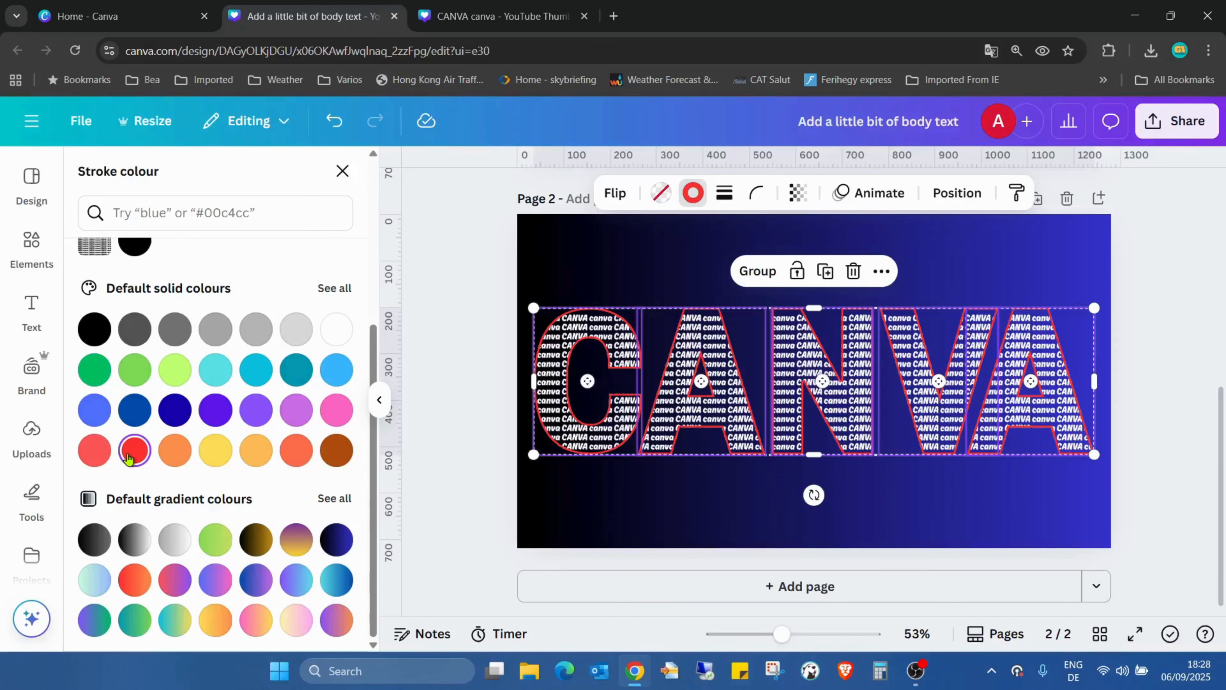
# Enlarge the pattern image inside the letter C's frame and reposition it so larger text fills the letter
pyautogui.click(569, 423)
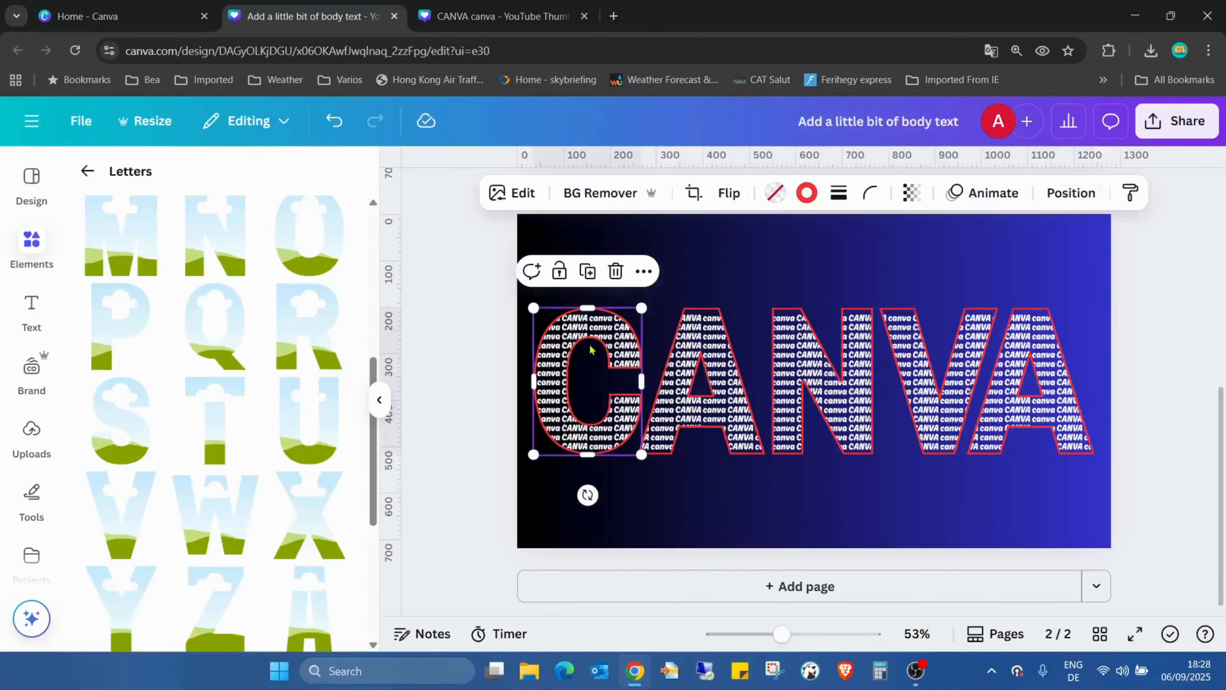
pyautogui.doubleClick(603, 328)
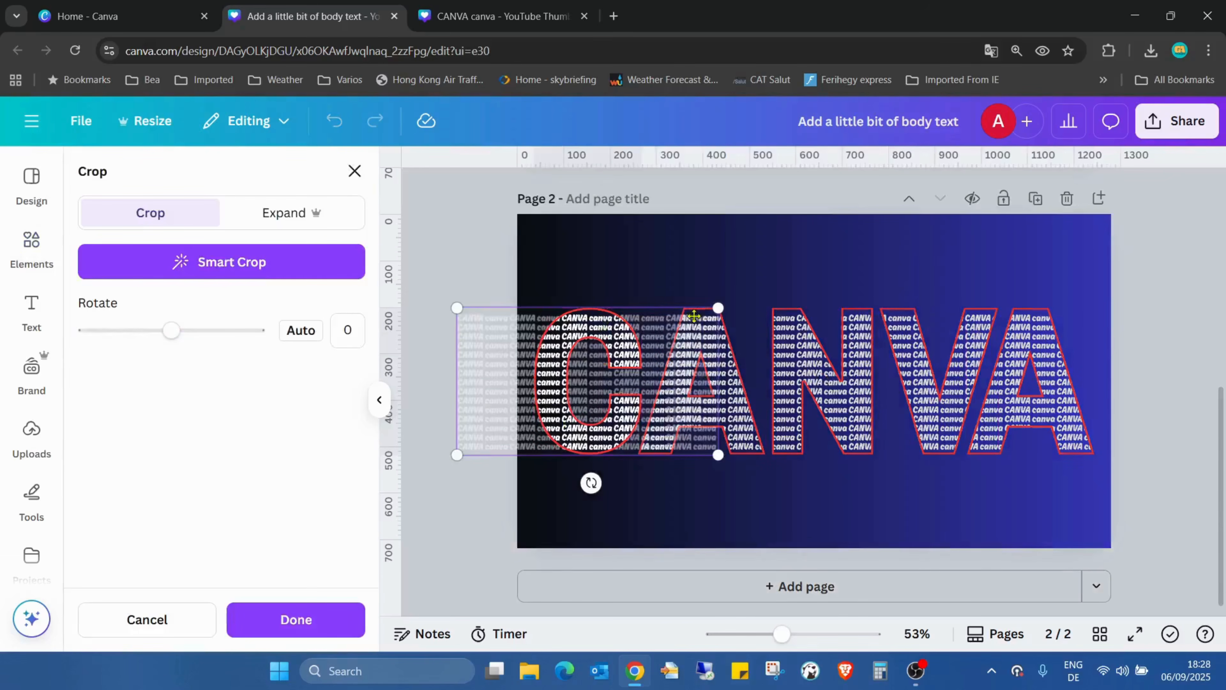
pyautogui.moveTo(637, 350); pyautogui.dragTo(700, 351)
pyautogui.moveTo(782, 304); pyautogui.dragTo(946, 213)
pyautogui.moveTo(946, 455); pyautogui.dragTo(873, 406)
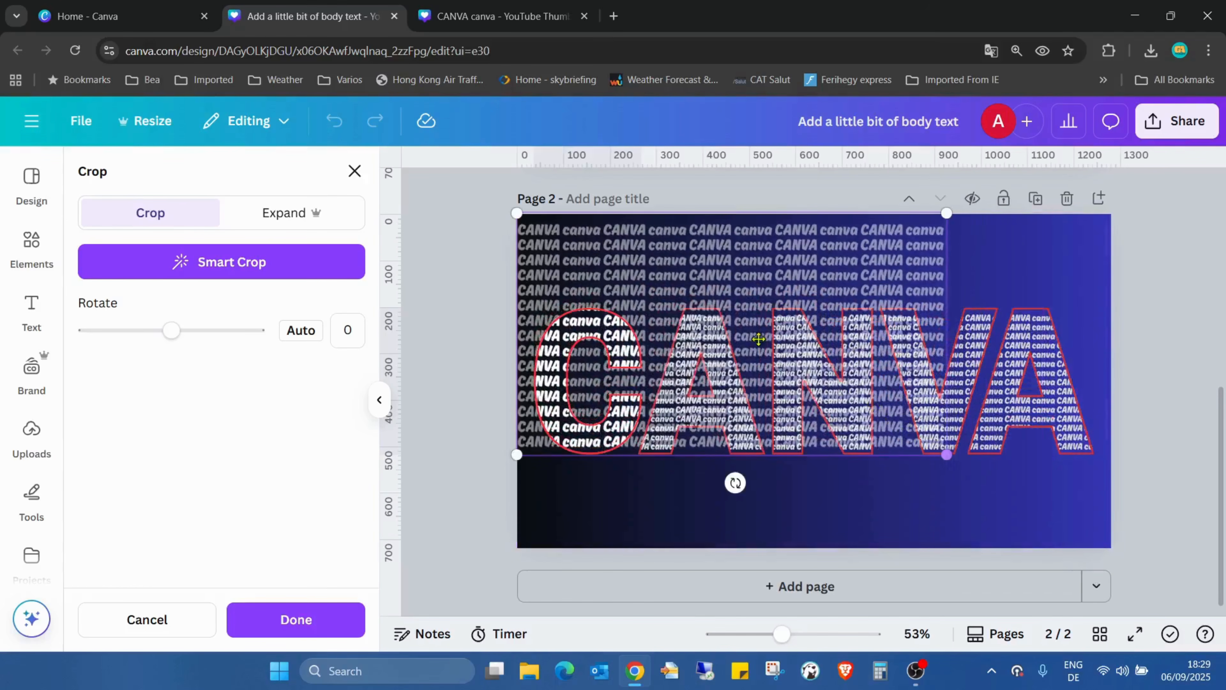
pyautogui.moveTo(721, 231); pyautogui.dragTo(821, 367)
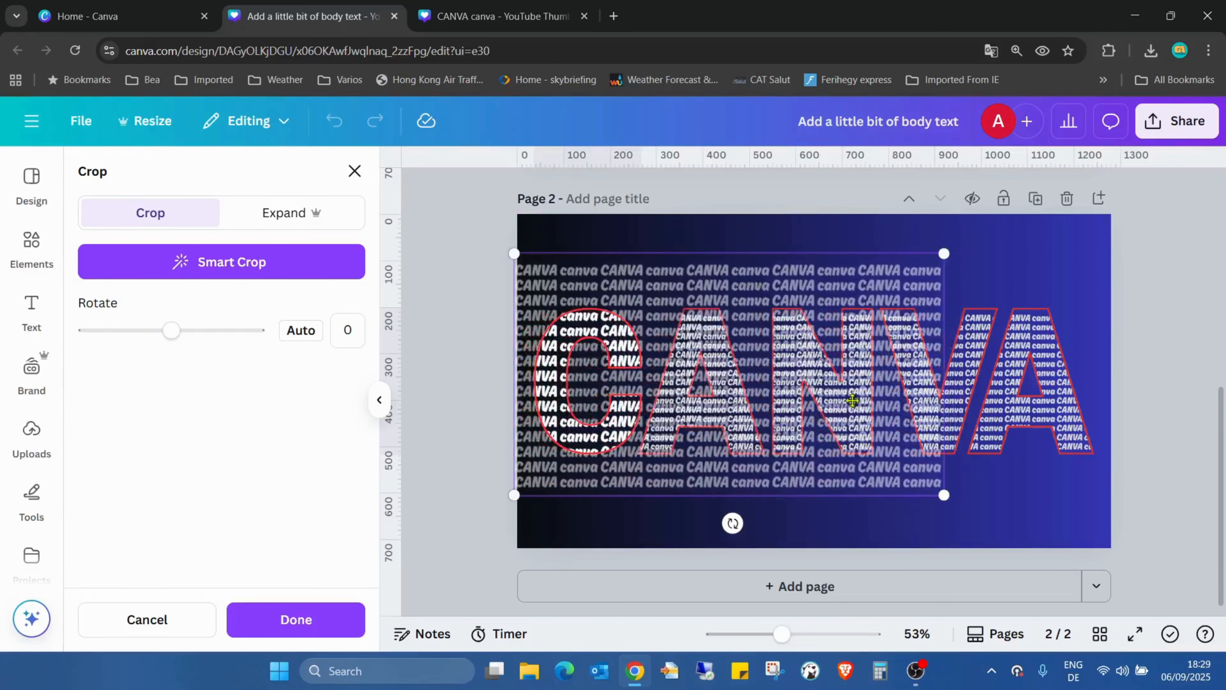
pyautogui.moveTo(943, 494); pyautogui.dragTo(872, 456)
pyautogui.moveTo(742, 361); pyautogui.dragTo(816, 375)
pyautogui.click(1062, 286)
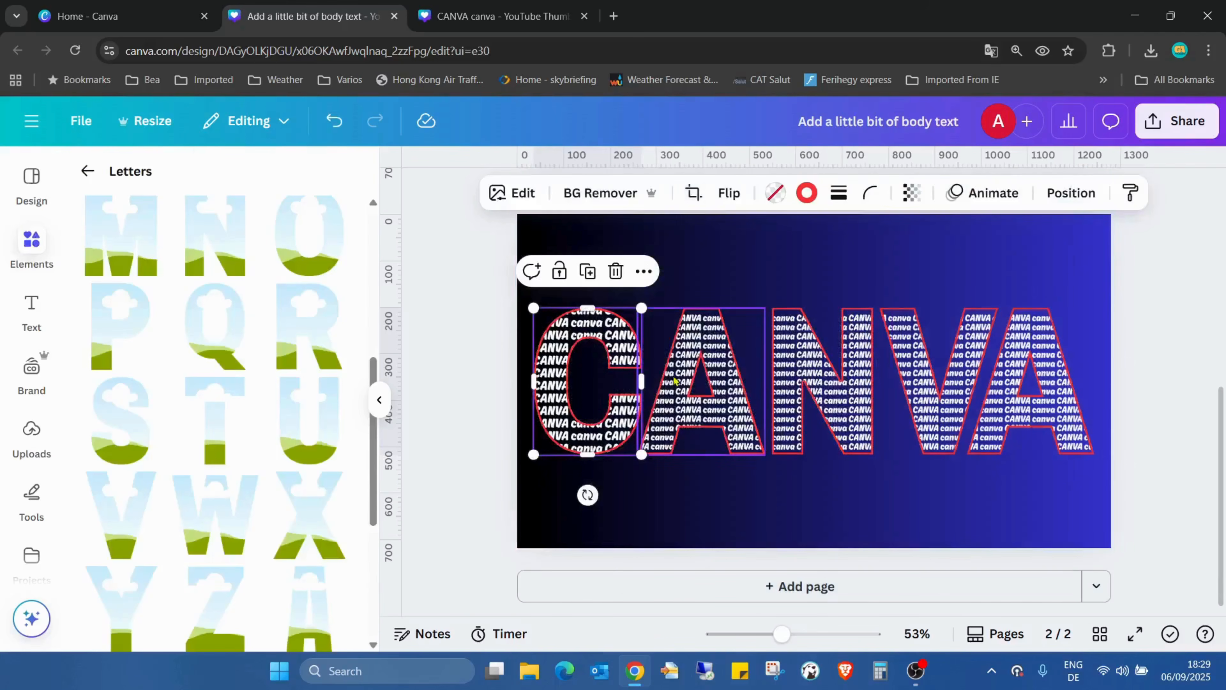
pyautogui.click(711, 353)
pyautogui.doubleClick(712, 354)
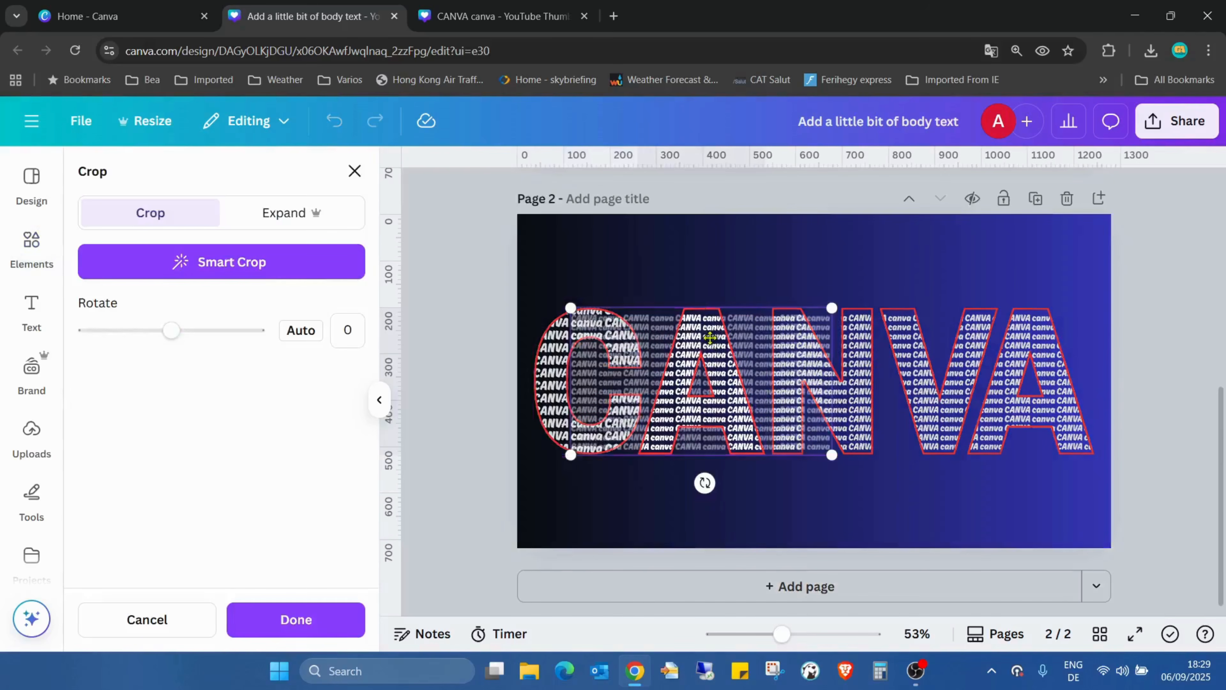
pyautogui.moveTo(835, 306); pyautogui.dragTo(938, 257)
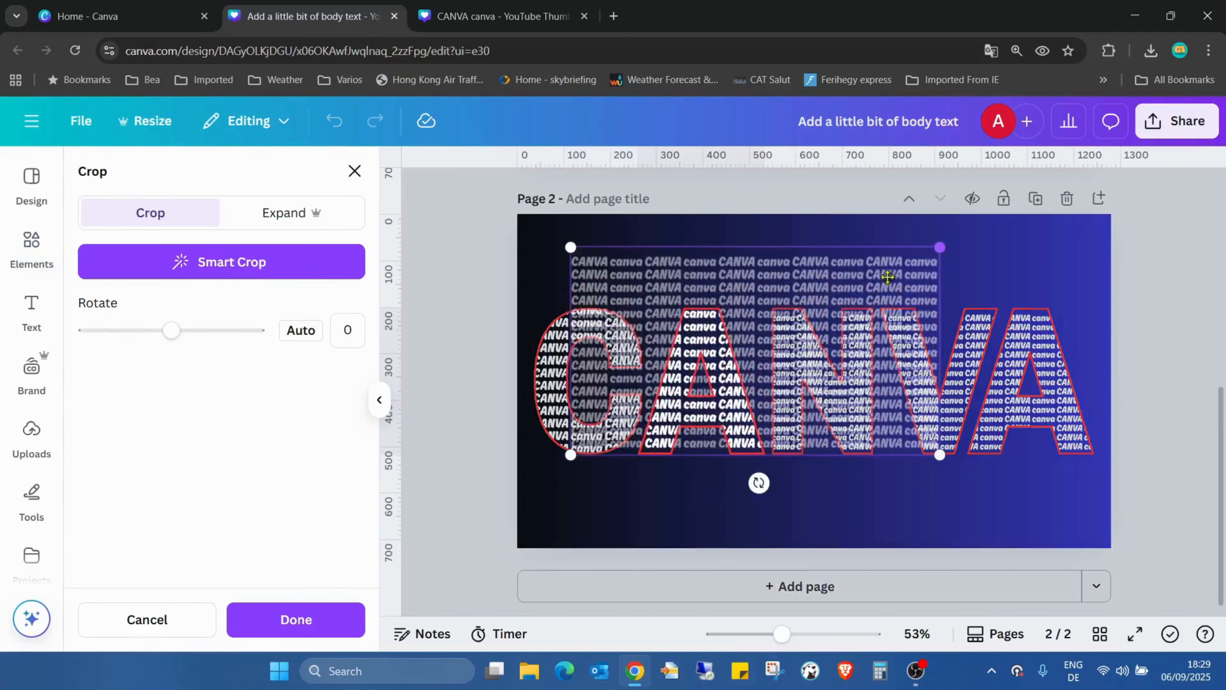
pyautogui.moveTo(847, 316); pyautogui.dragTo(796, 278)
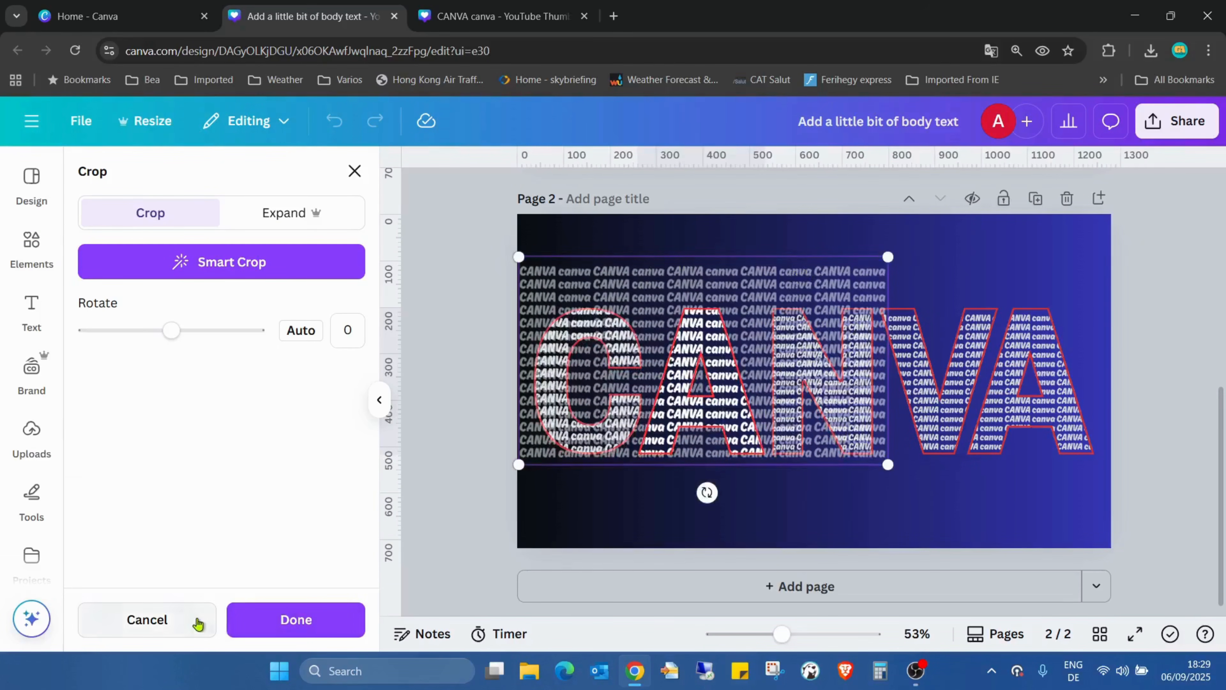
pyautogui.click(193, 620)
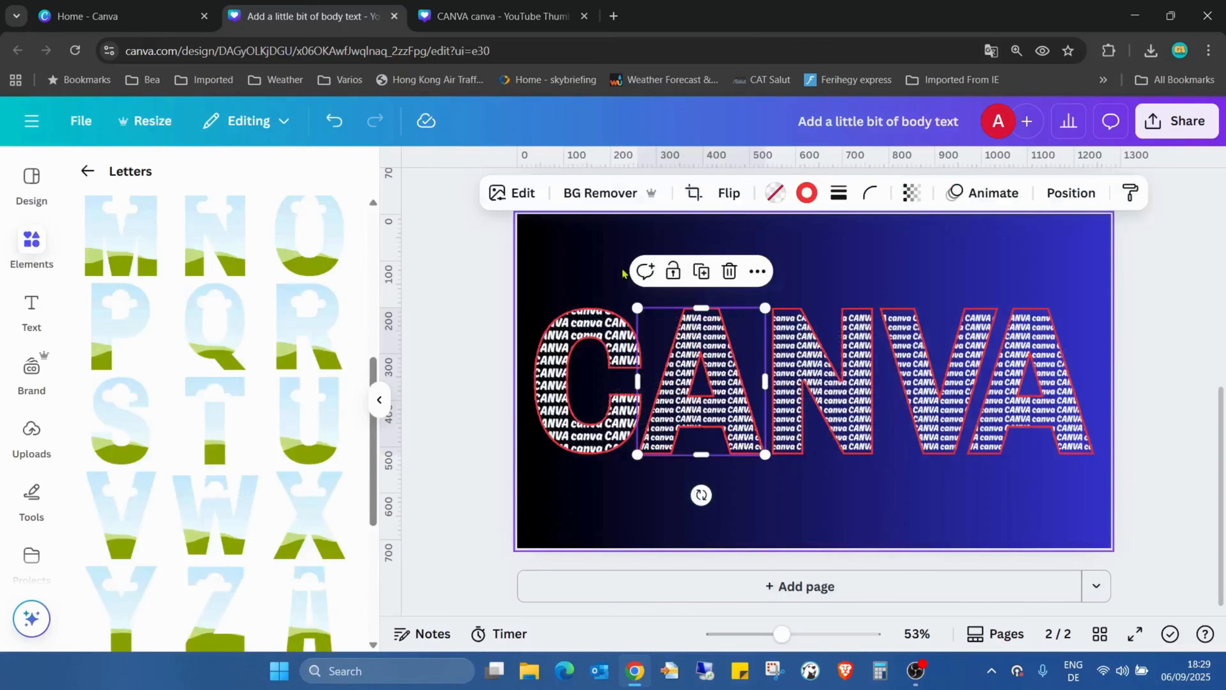
# Undo the enlargement of the pattern image in the letter C and clear the letter selection
pyautogui.click(330, 124)
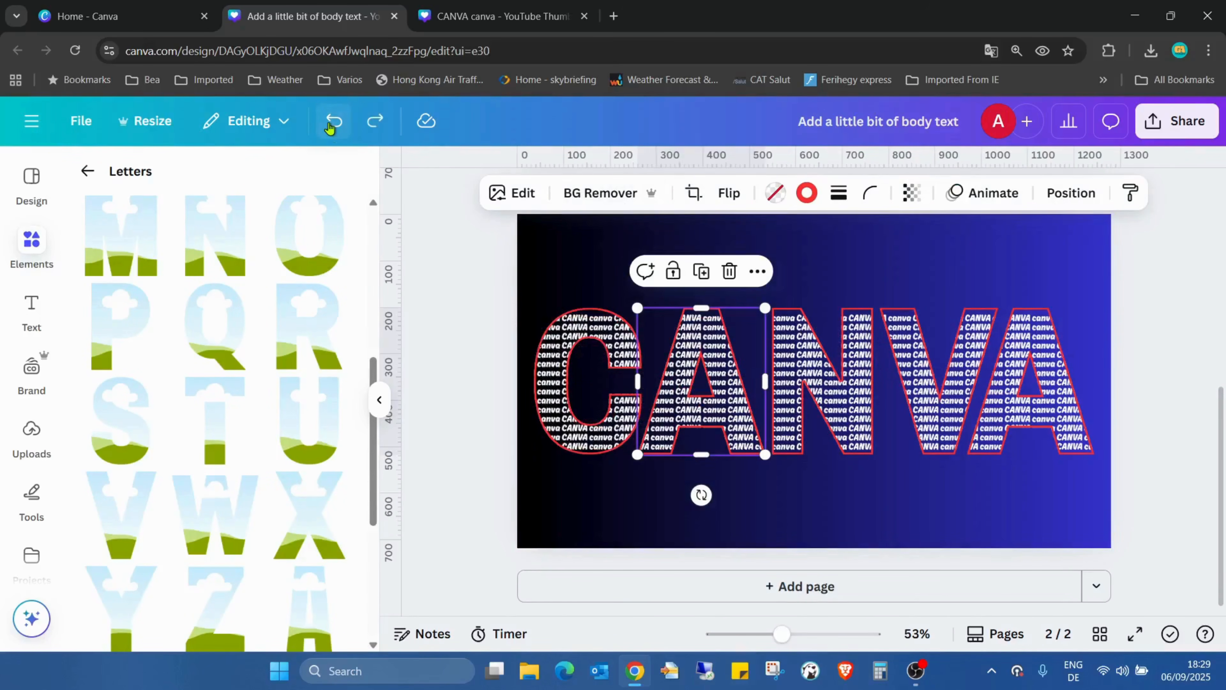
pyautogui.click(953, 239)
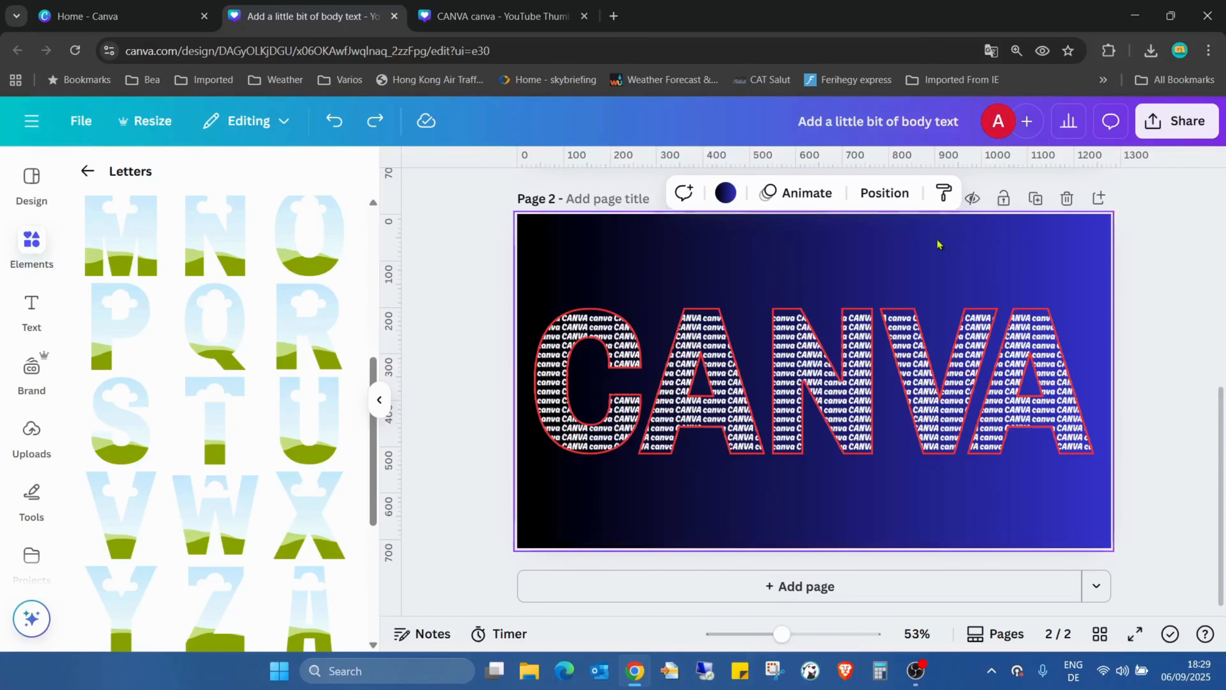
# Slightly enlarge the pattern image inside the letter C's frame and place horizontal guides along the image's upper and lower edges
pyautogui.doubleClick(573, 357)
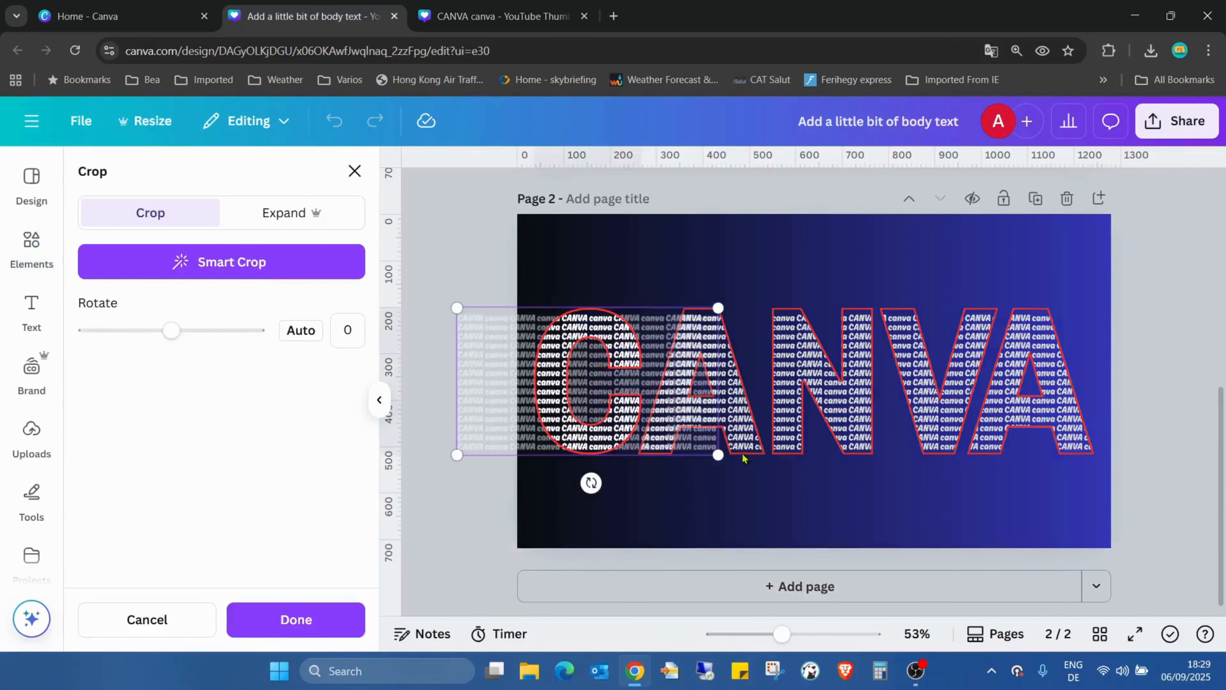
pyautogui.moveTo(718, 454); pyautogui.dragTo(812, 487)
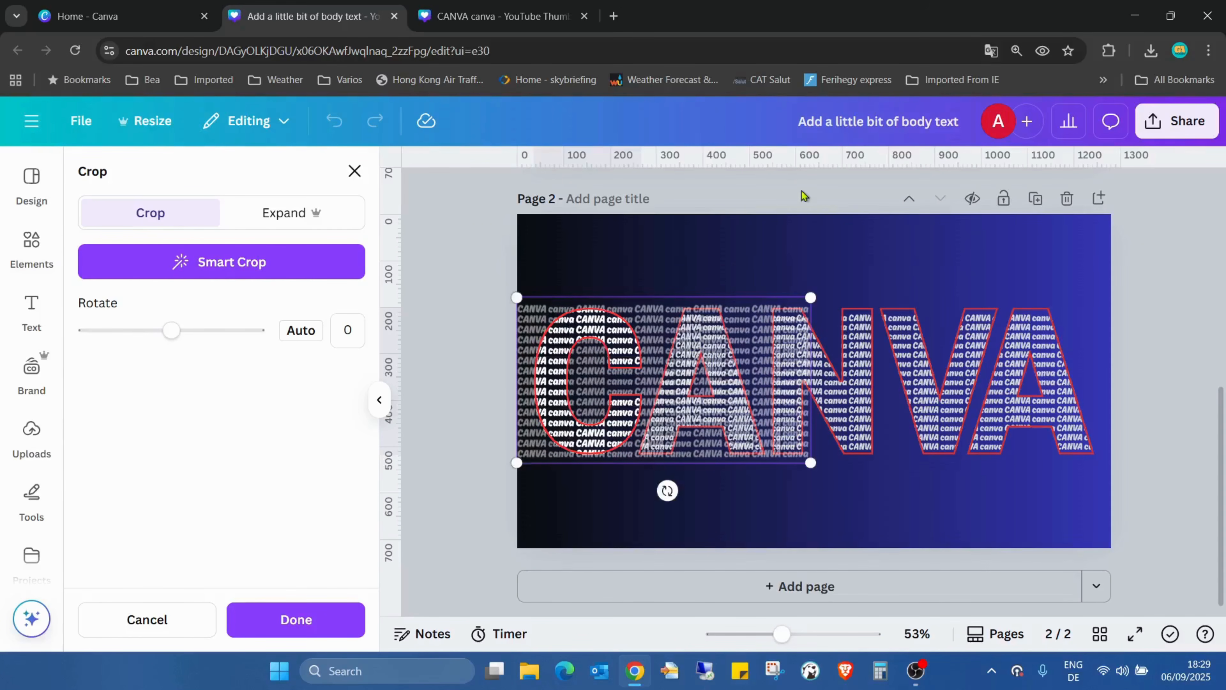
pyautogui.moveTo(811, 297); pyautogui.dragTo(810, 296)
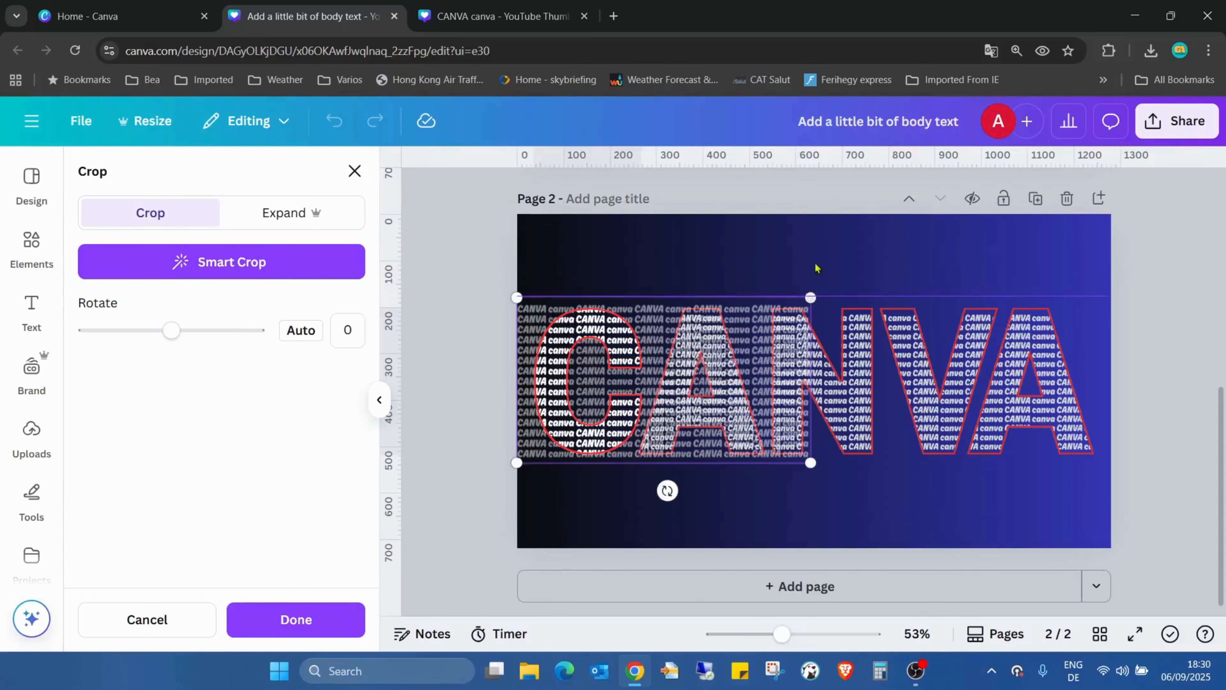
pyautogui.moveTo(794, 154); pyautogui.dragTo(813, 462)
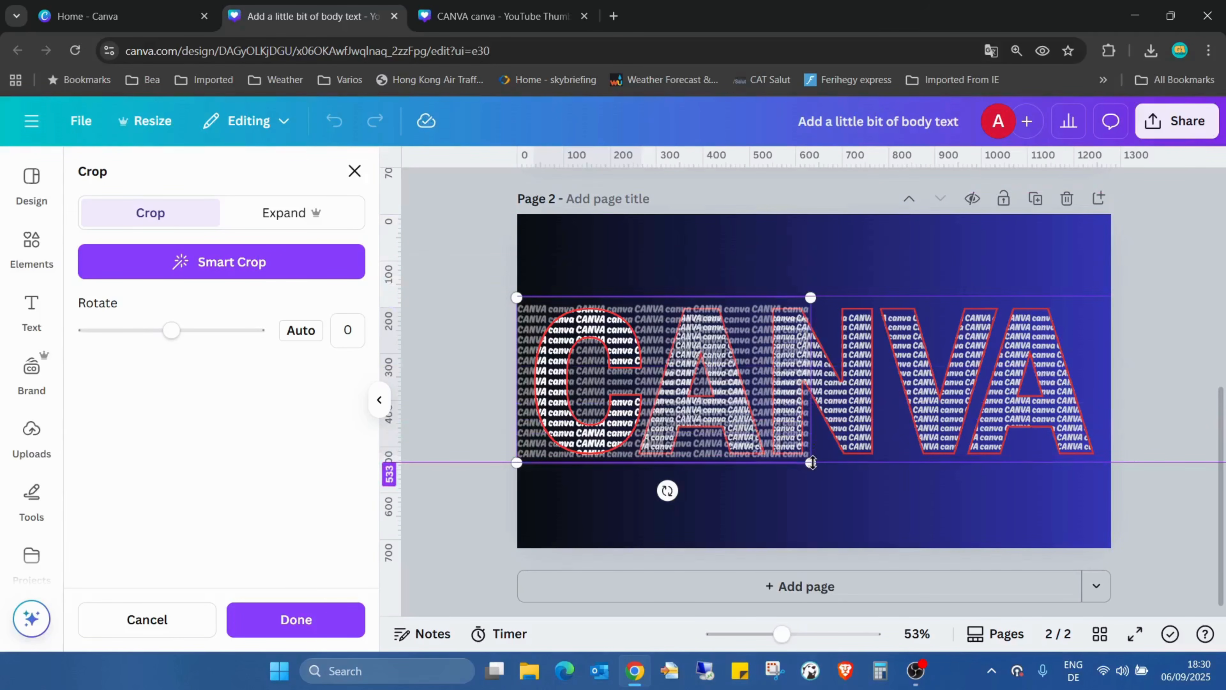
pyautogui.moveTo(812, 462); pyautogui.dragTo(812, 462)
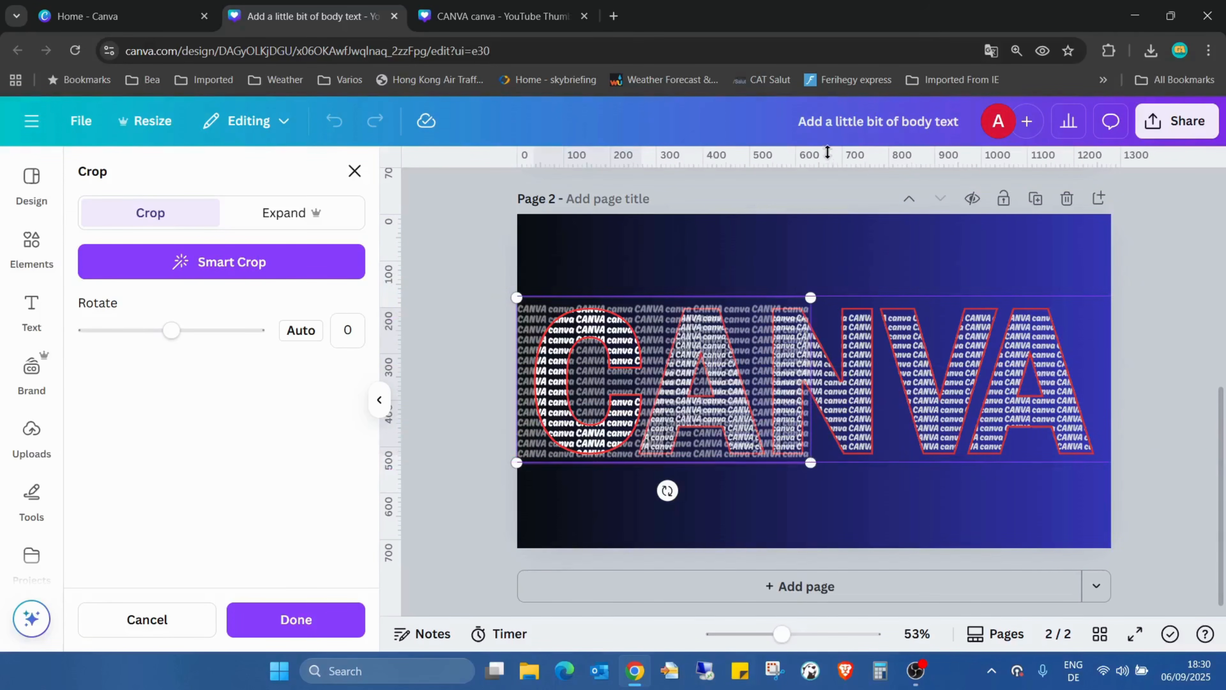
pyautogui.click(836, 237)
# Enlarge the pattern image inside the first letter A so it spans from the upper guide to the lower guide
pyautogui.doubleClick(694, 350)
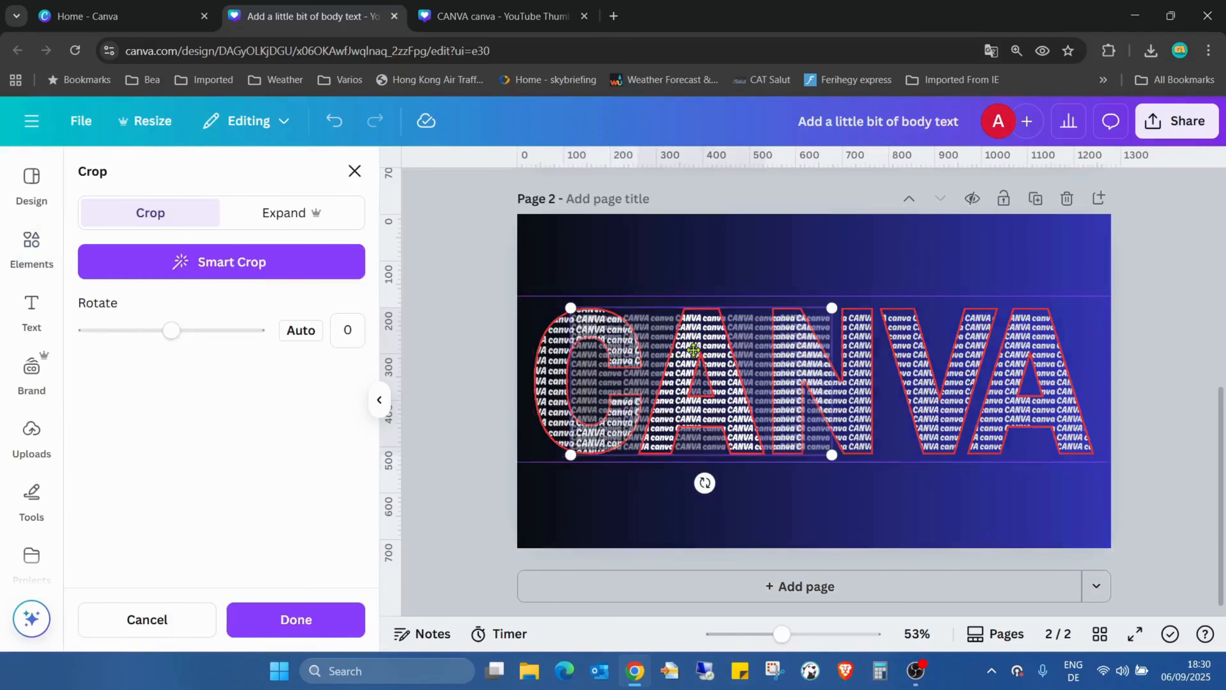
pyautogui.moveTo(831, 308); pyautogui.dragTo(850, 298)
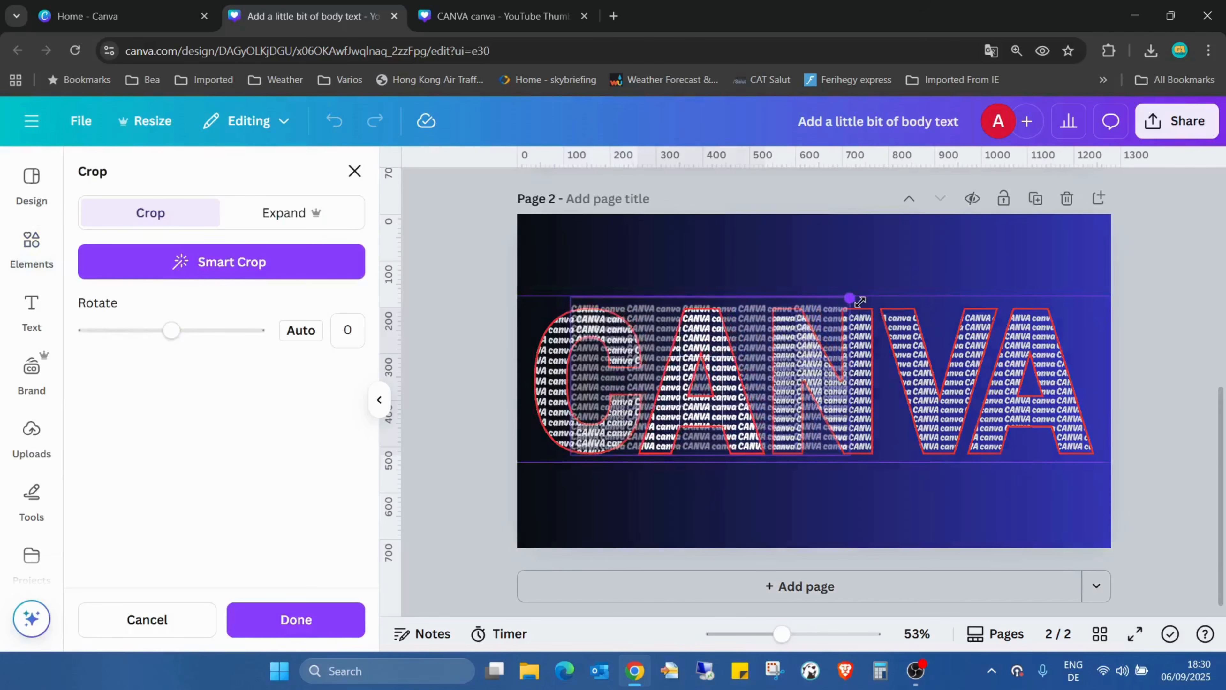
pyautogui.moveTo(852, 452); pyautogui.dragTo(867, 458)
pyautogui.click(903, 272)
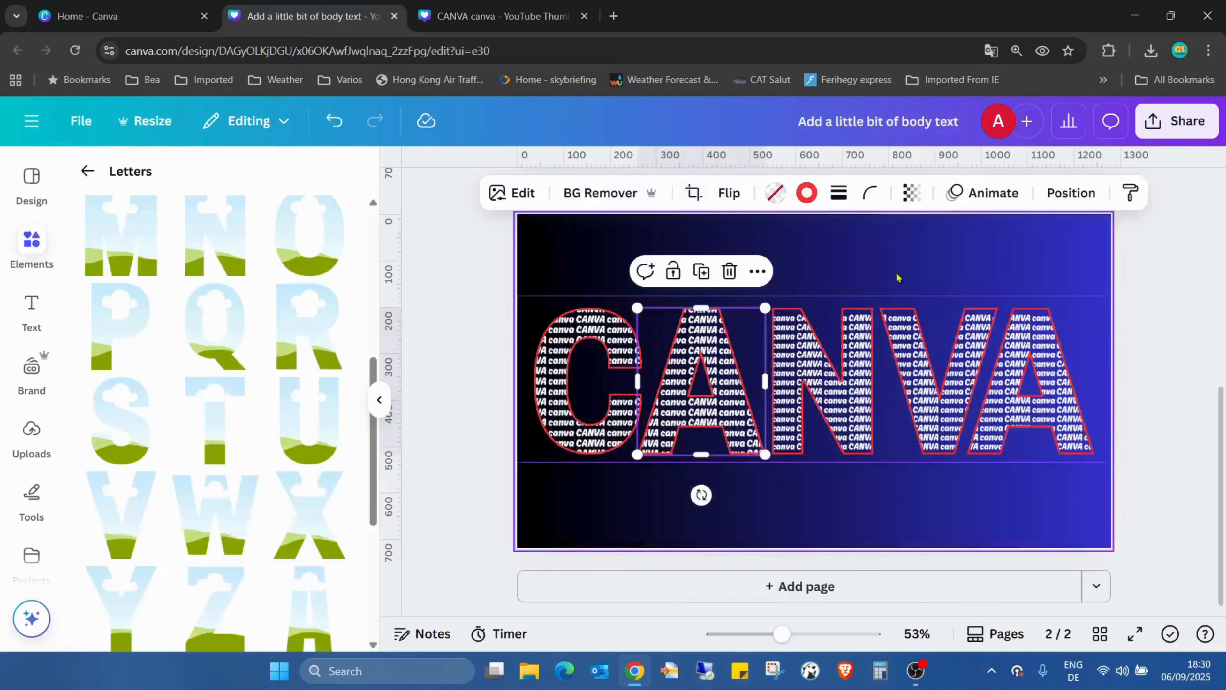
# Enlarge the pattern image inside the letter N to match the height between the two horizontal guides
pyautogui.click(845, 370)
pyautogui.doubleClick(849, 385)
pyautogui.moveTo(955, 304); pyautogui.dragTo(974, 295)
pyautogui.moveTo(972, 452); pyautogui.dragTo(979, 460)
pyautogui.click(1064, 227)
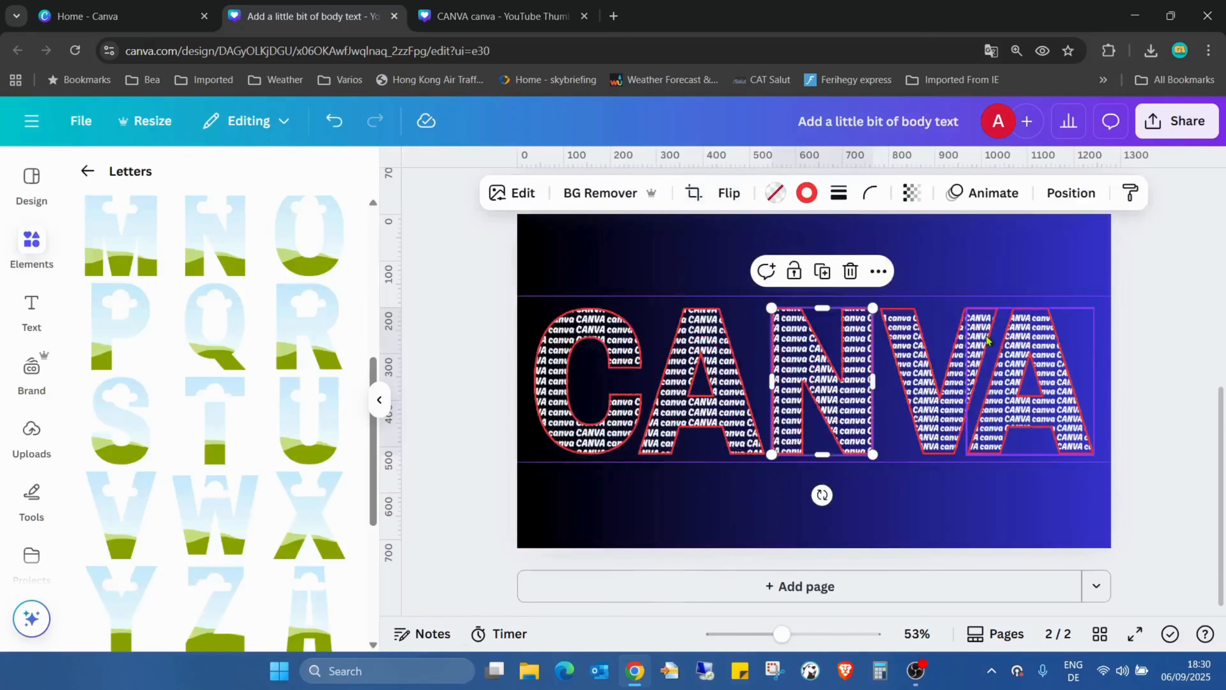
# Enlarge the pattern image inside the letter V until its upper and lower edges meet the guides
pyautogui.doubleClick(930, 402)
pyautogui.moveTo(1069, 308); pyautogui.dragTo(1091, 296)
pyautogui.moveTo(808, 456); pyautogui.dragTo(794, 461)
pyautogui.click(1048, 263)
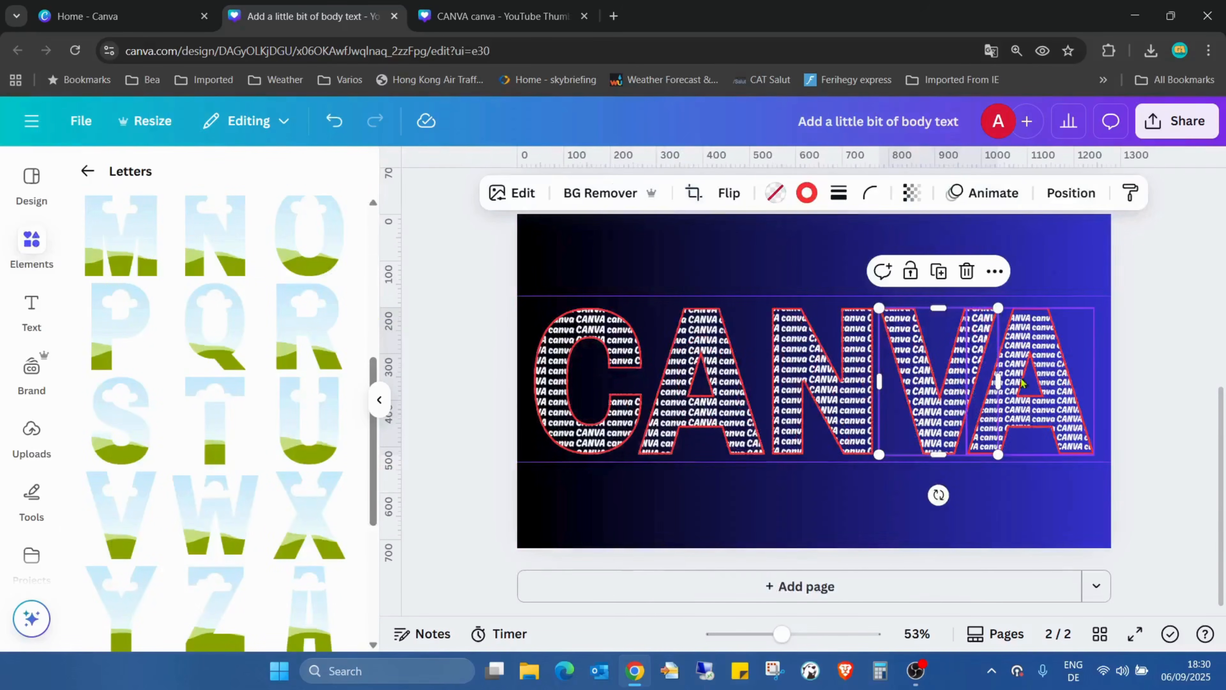
# Enlarge the pattern image inside the last letter A towards the upper and lower guides
pyautogui.click(1015, 387)
pyautogui.doubleClick(1027, 361)
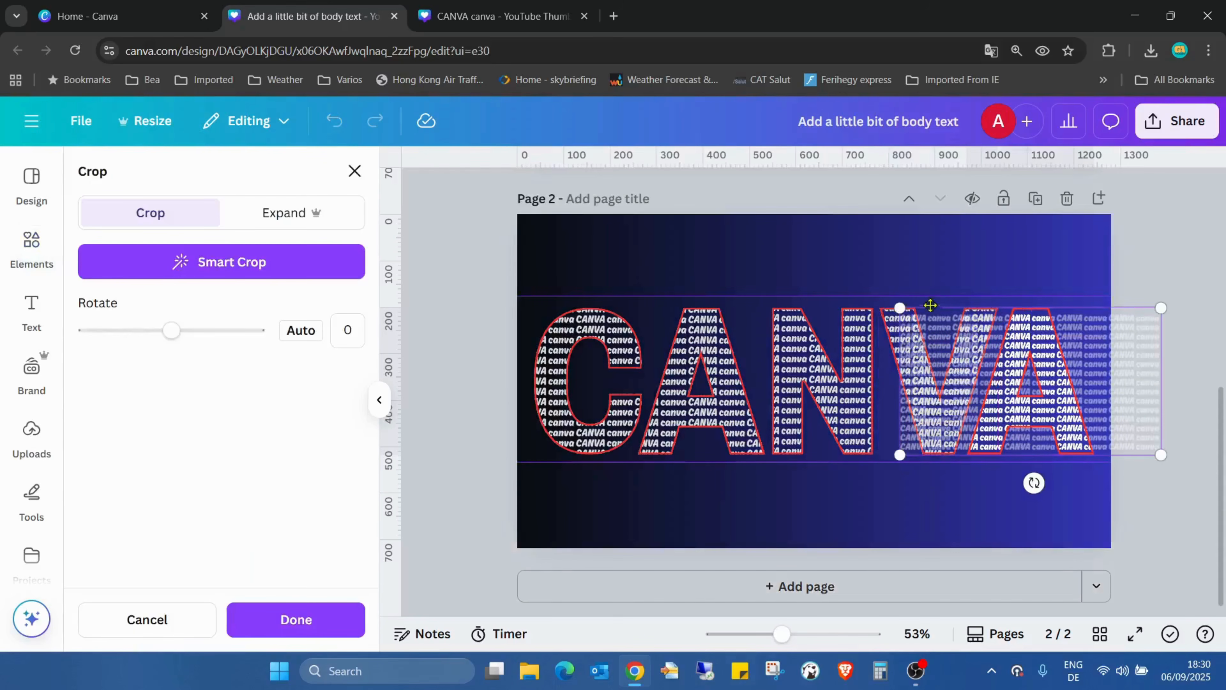
pyautogui.moveTo(912, 310); pyautogui.dragTo(872, 307)
pyautogui.moveTo(877, 463); pyautogui.dragTo(855, 467)
pyautogui.click(768, 520)
# Move the lower horizontal guide to 533 and shrink the last letter A's pattern image so its lower edge meets it
pyautogui.doubleClick(847, 381)
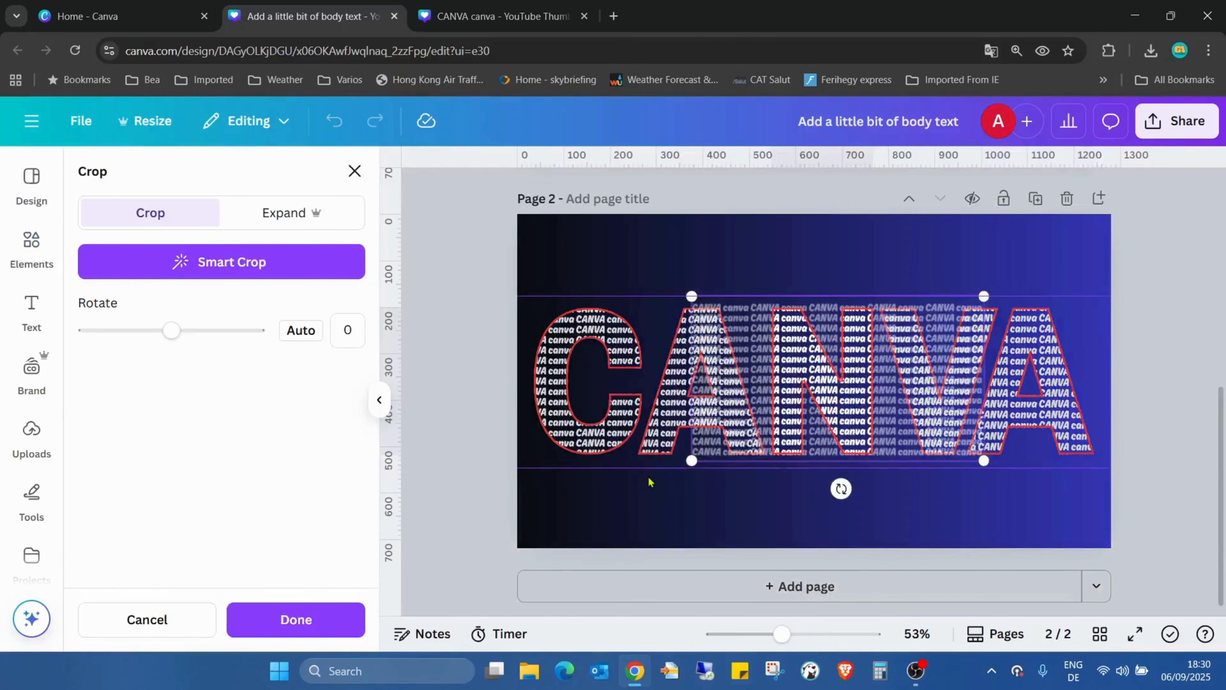
pyautogui.moveTo(640, 466); pyautogui.dragTo(640, 462)
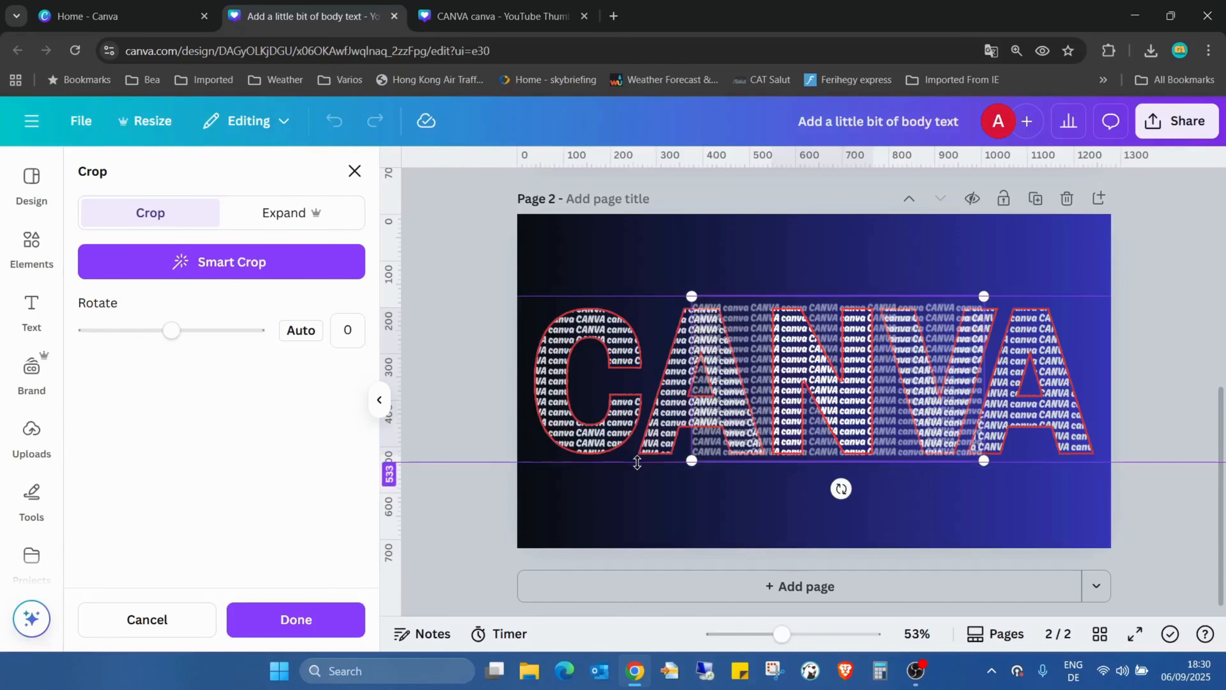
pyautogui.click(1049, 373)
pyautogui.doubleClick(1049, 369)
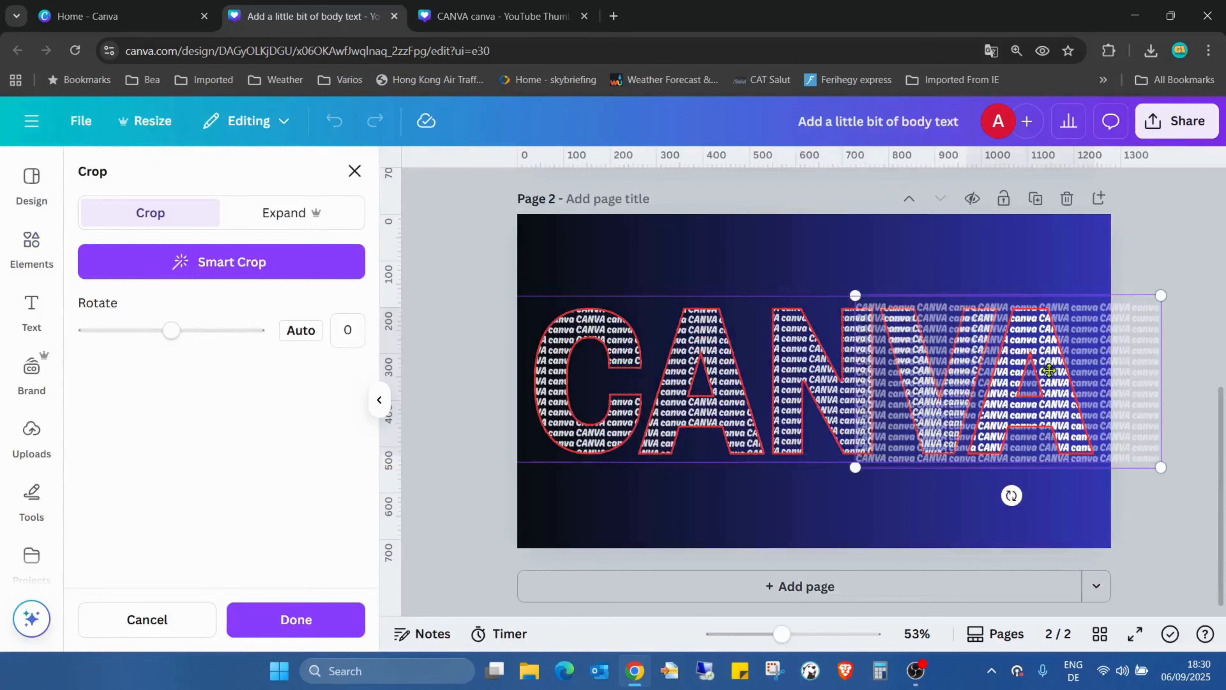
pyautogui.moveTo(862, 466); pyautogui.dragTo(870, 465)
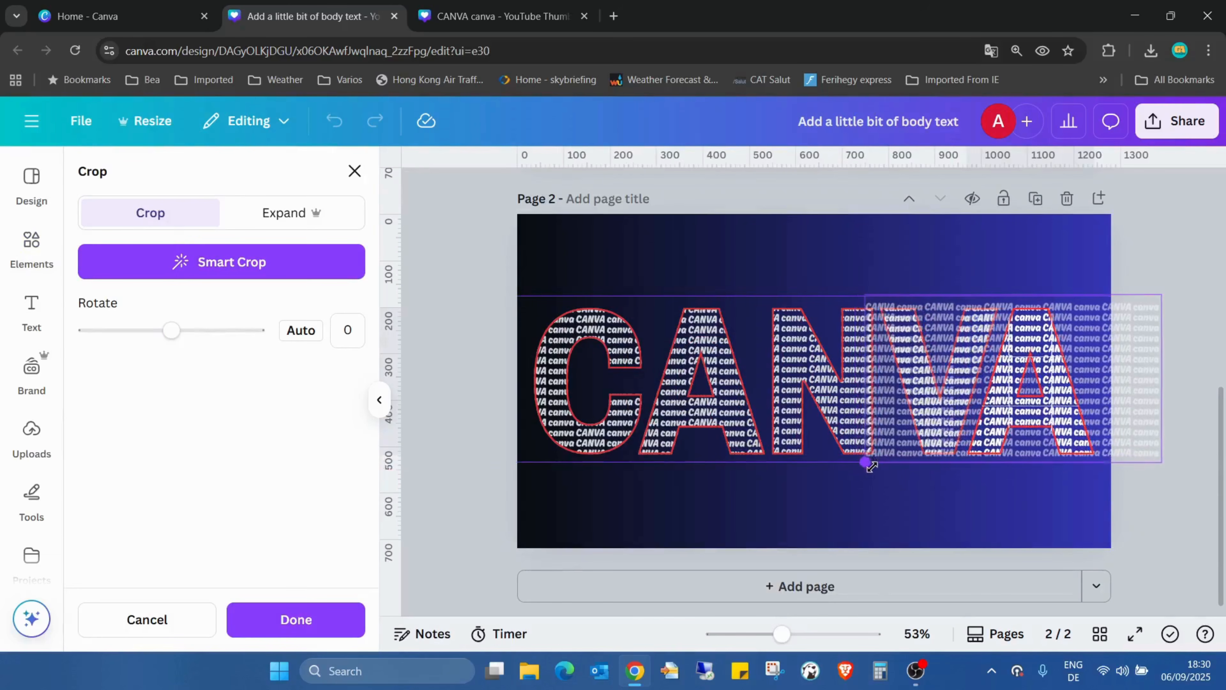
pyautogui.click(870, 501)
pyautogui.click(868, 279)
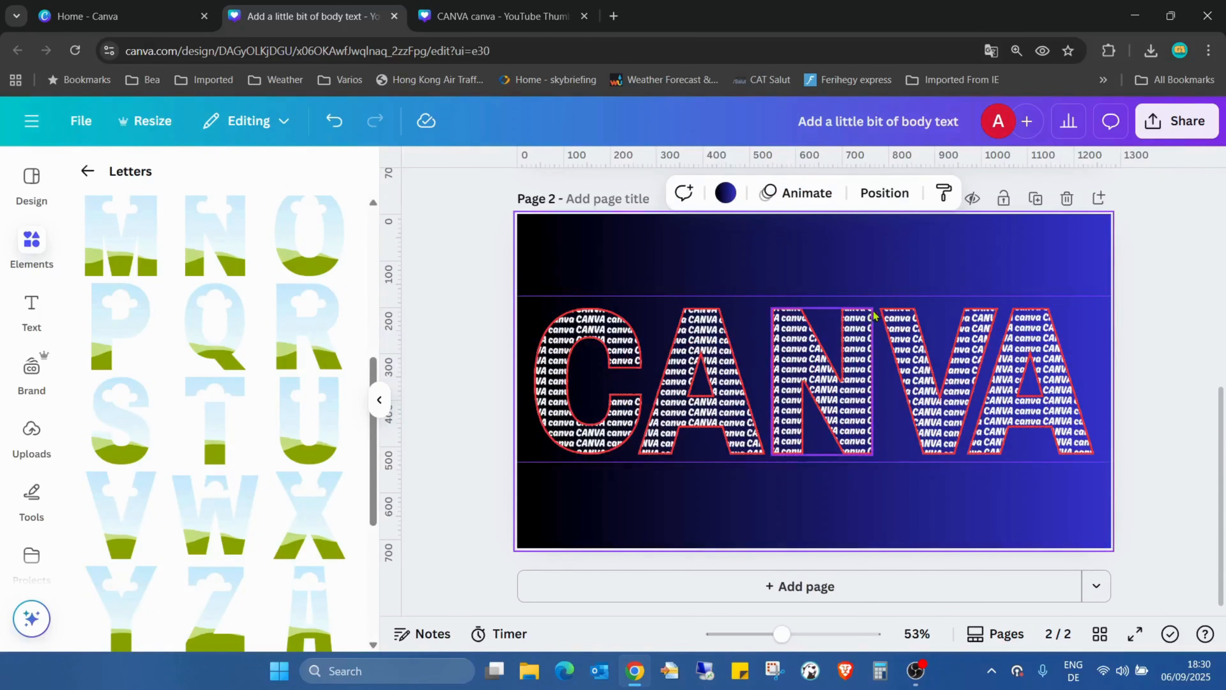
# Shift the pattern images inside the letter N and the first letter A so each starts at its letter's left edge
pyautogui.click(803, 368)
pyautogui.doubleClick(804, 368)
pyautogui.moveTo(803, 368); pyautogui.dragTo(892, 360)
pyautogui.doubleClick(685, 407)
pyautogui.moveTo(680, 402); pyautogui.dragTo(762, 402)
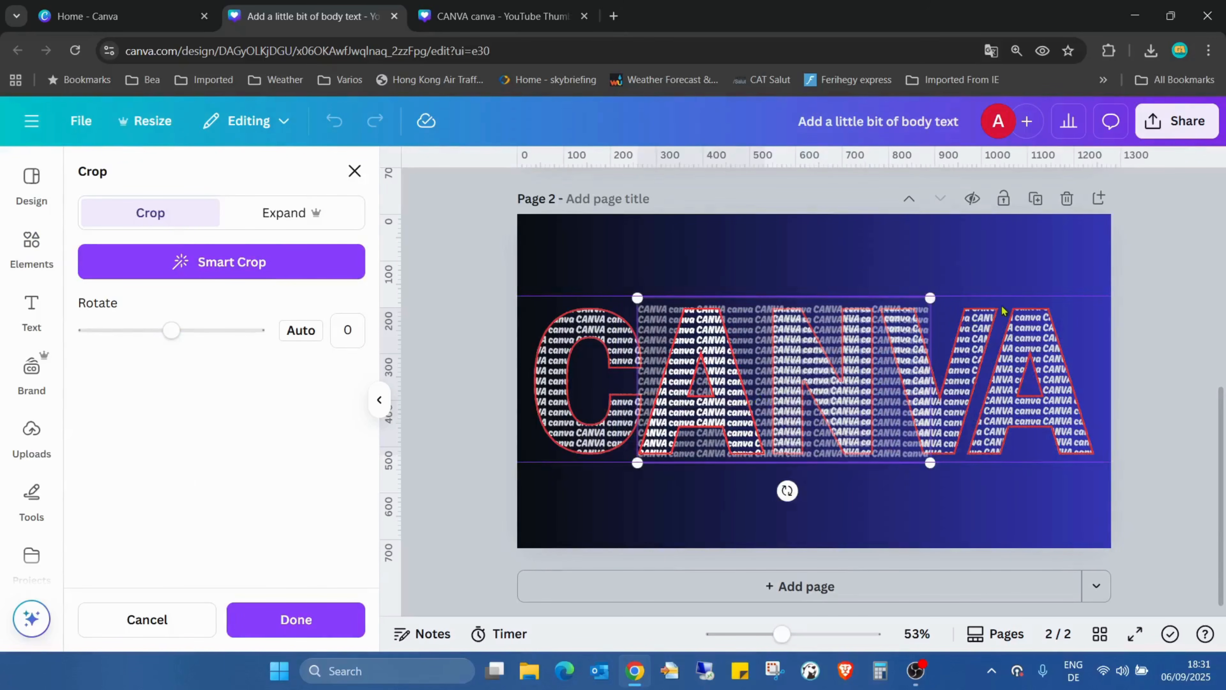
pyautogui.click(976, 278)
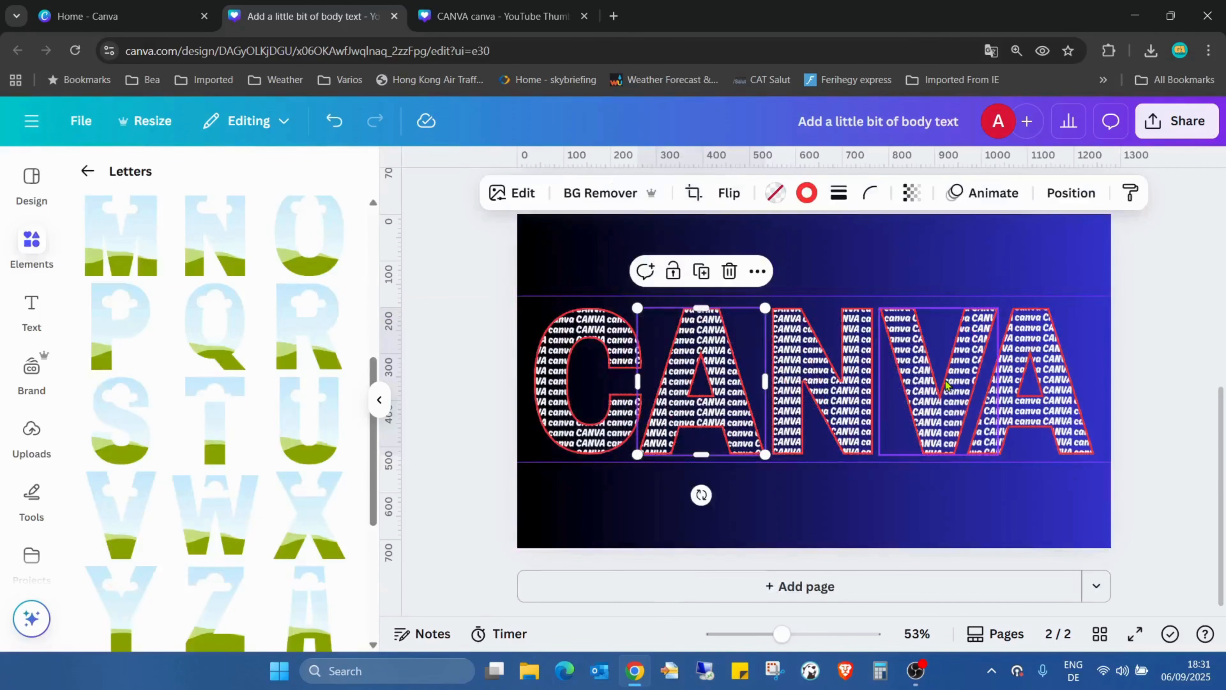
# Shift the pattern images inside the letter V and the last letter A rightwards to start at each letter's left edge
pyautogui.doubleClick(945, 399)
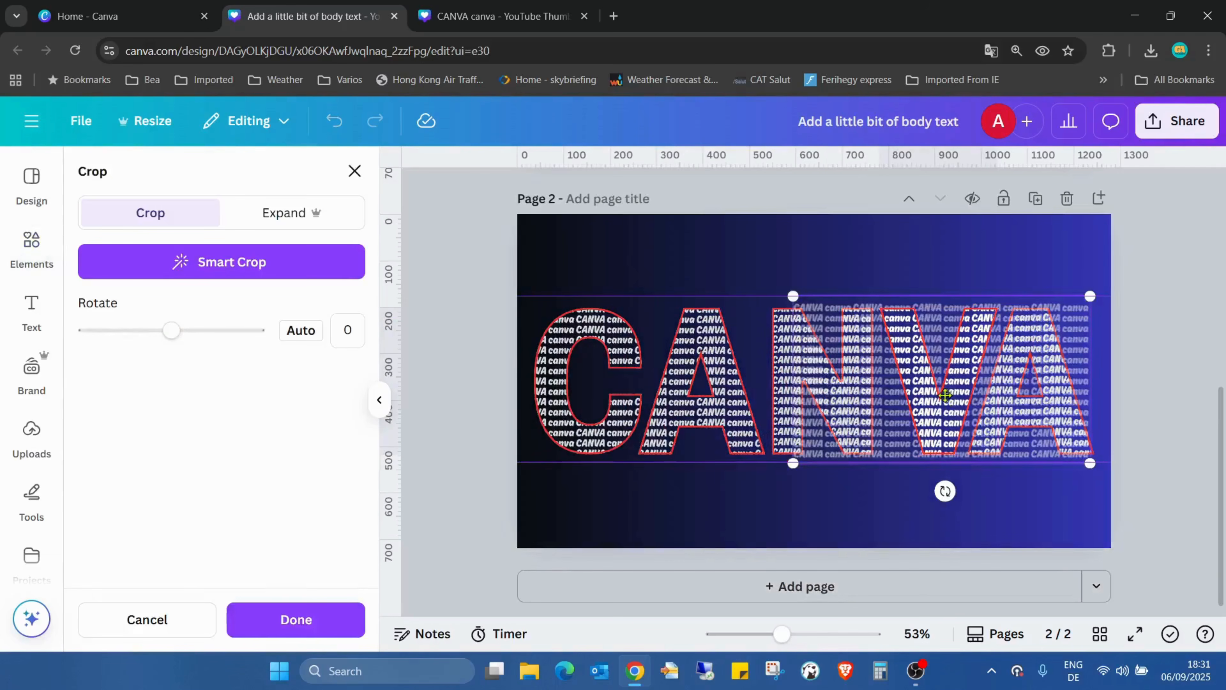
pyautogui.moveTo(900, 400); pyautogui.dragTo(1122, 367)
pyautogui.click(1008, 247)
pyautogui.doubleClick(1014, 372)
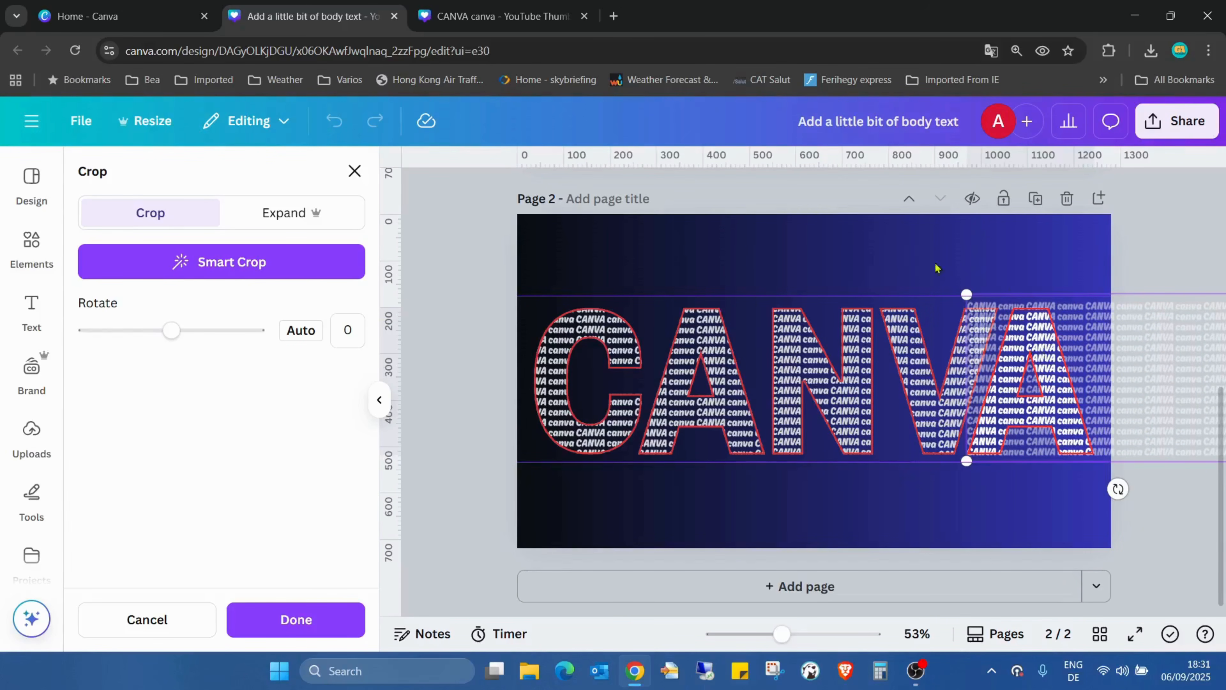
pyautogui.click(831, 267)
pyautogui.click(837, 262)
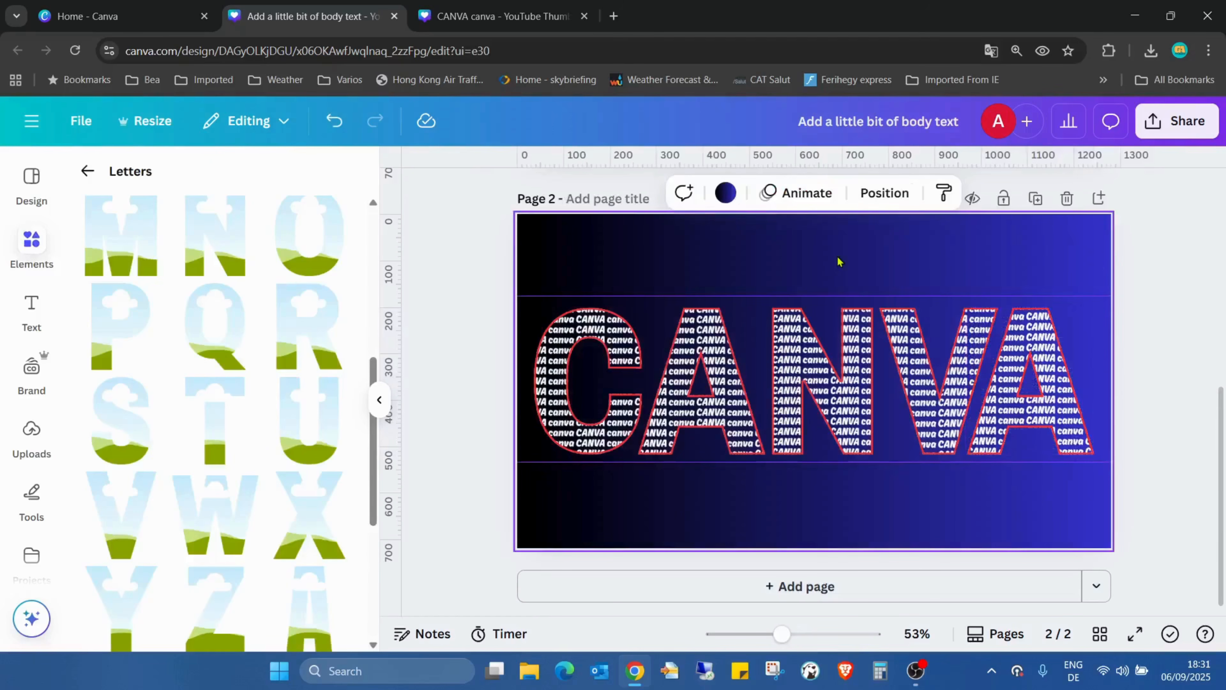
# Preview the finished CANVA lettering in full screen and return to the editor
pyautogui.click(1135, 633)
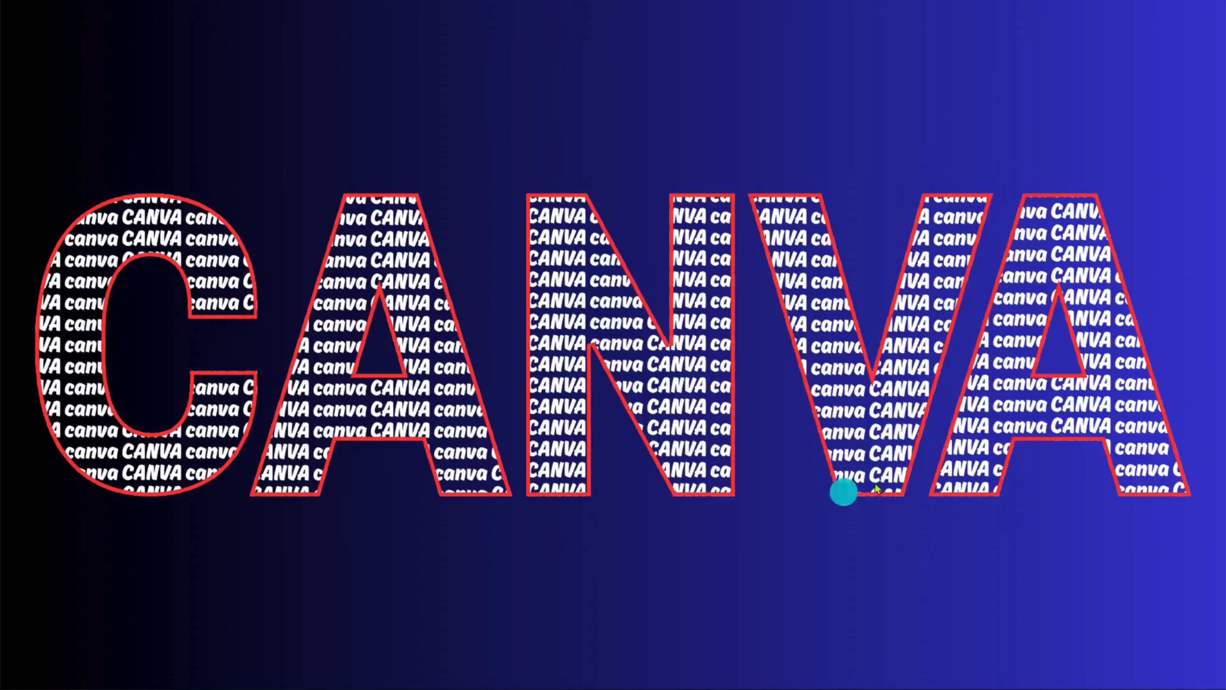
pyautogui.press('Escape')
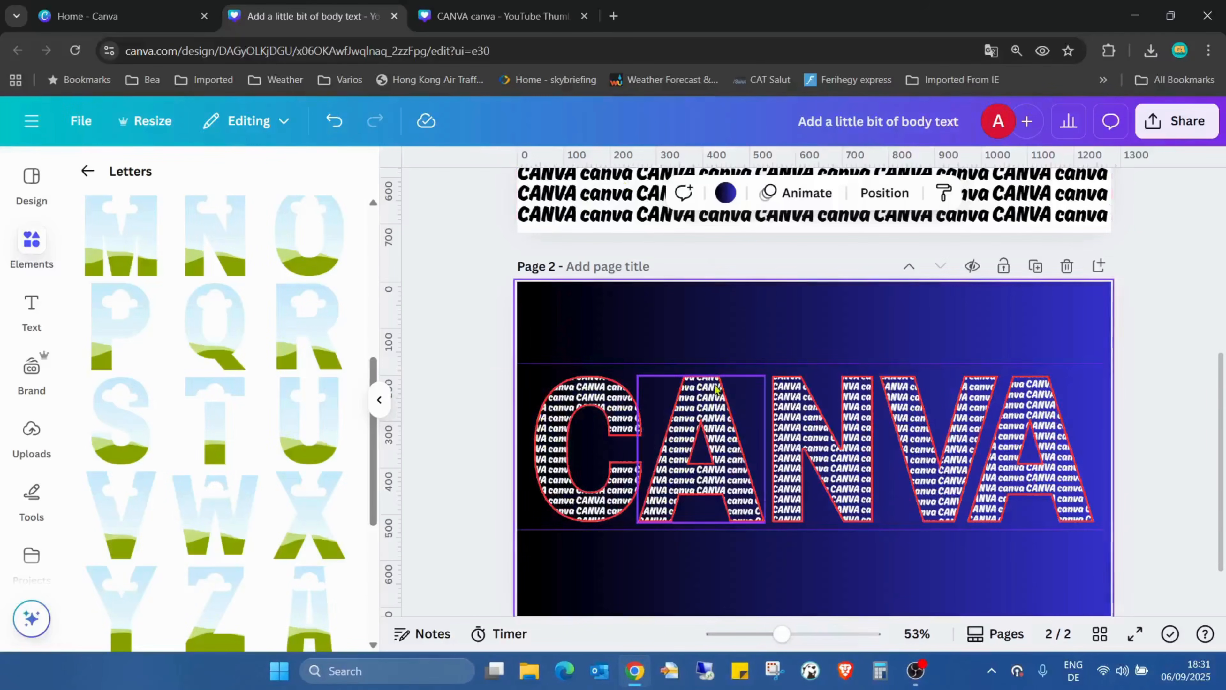
# Select all five letters and download only the selection as a PNG at size 1 with a transparent background
pyautogui.moveTo(582, 335); pyautogui.dragTo(1052, 584)
pyautogui.rightClick(999, 478)
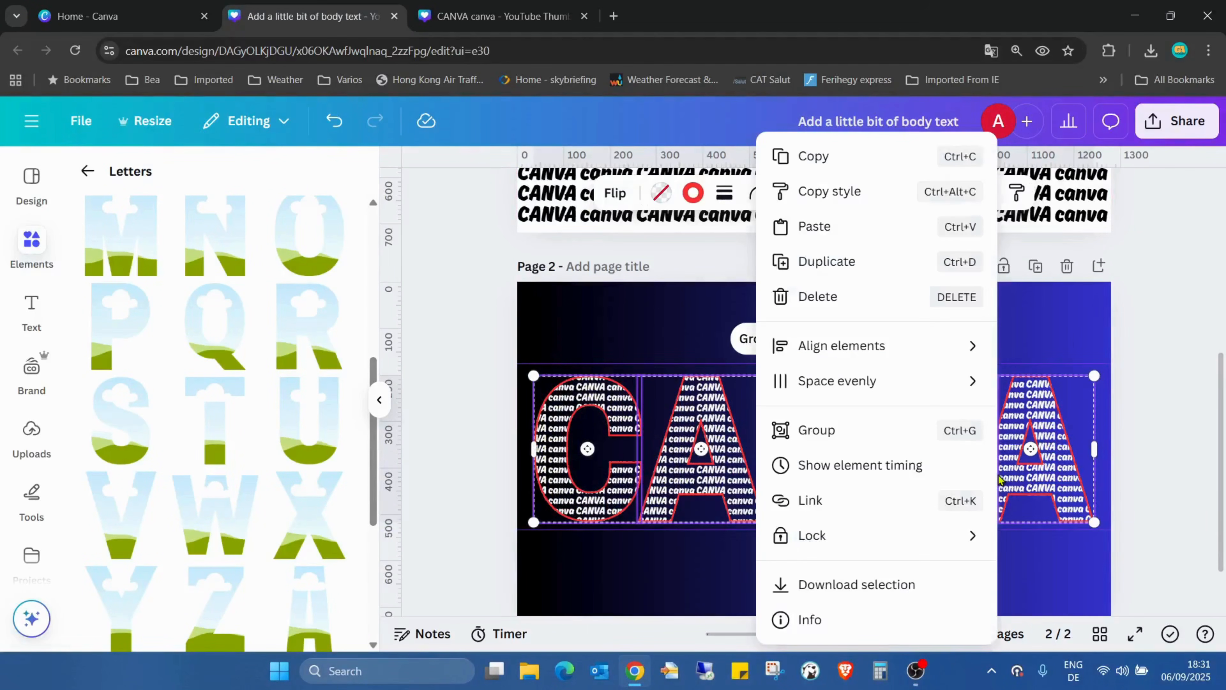
pyautogui.click(894, 598)
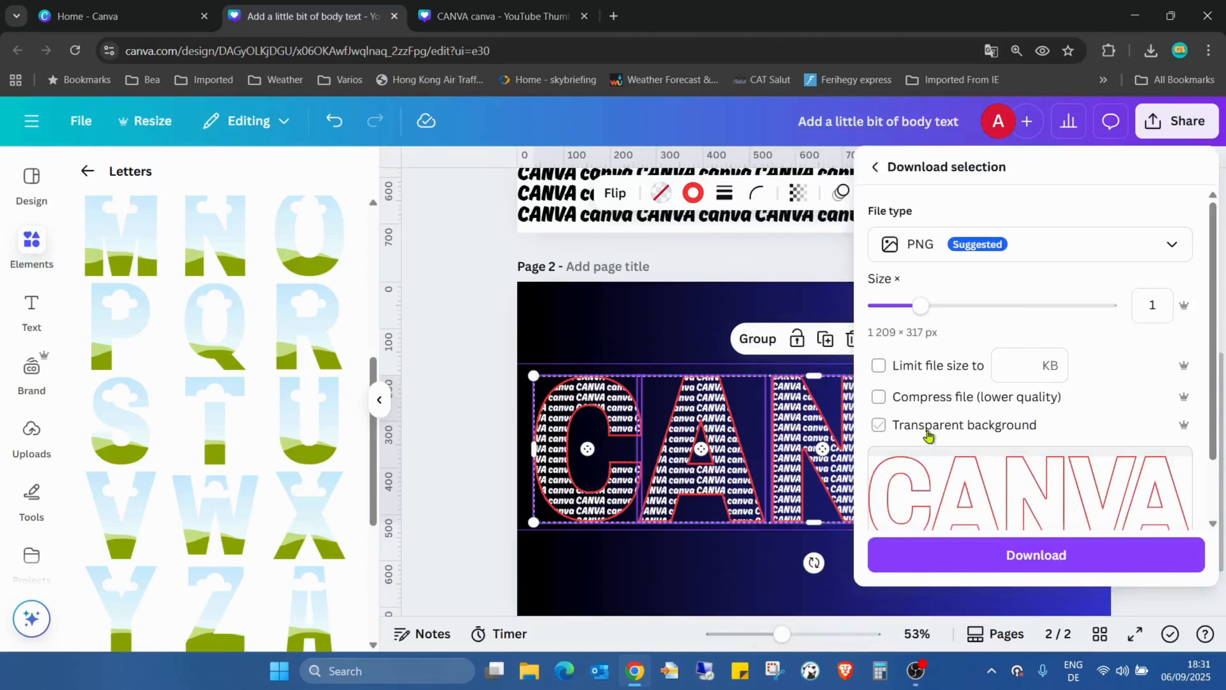
pyautogui.click(965, 563)
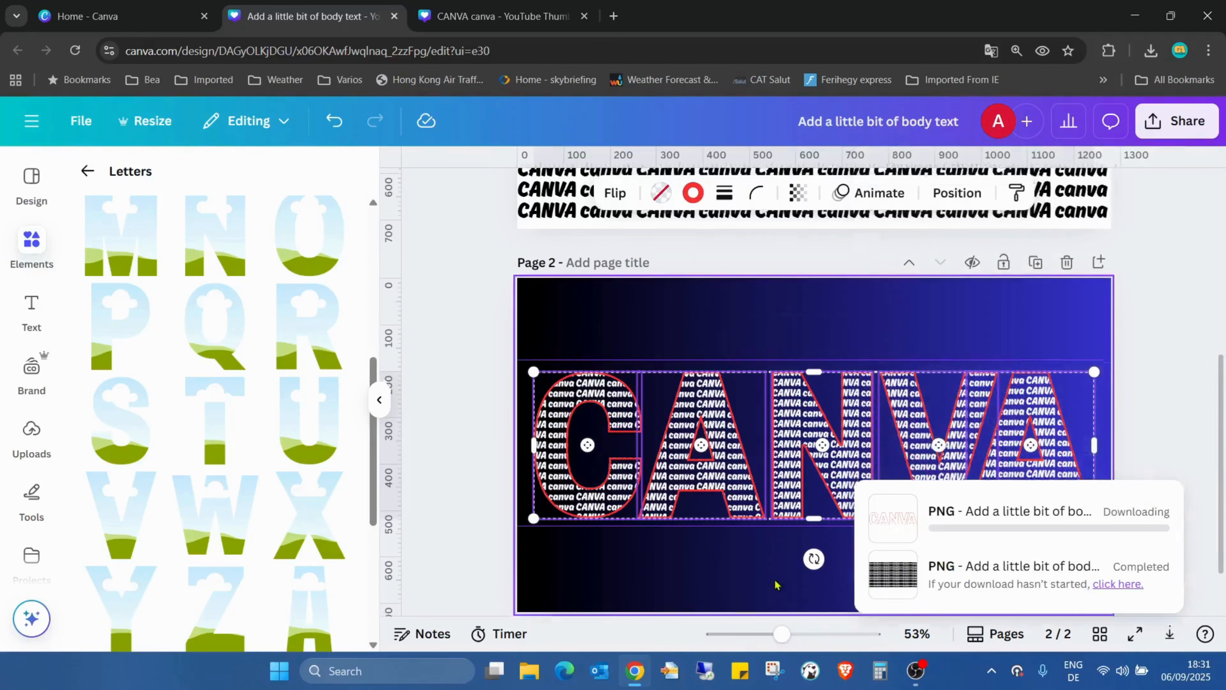
# Add a third page with the same black-to-blue gradient background and remove the horizontal guides
pyautogui.click(772, 586)
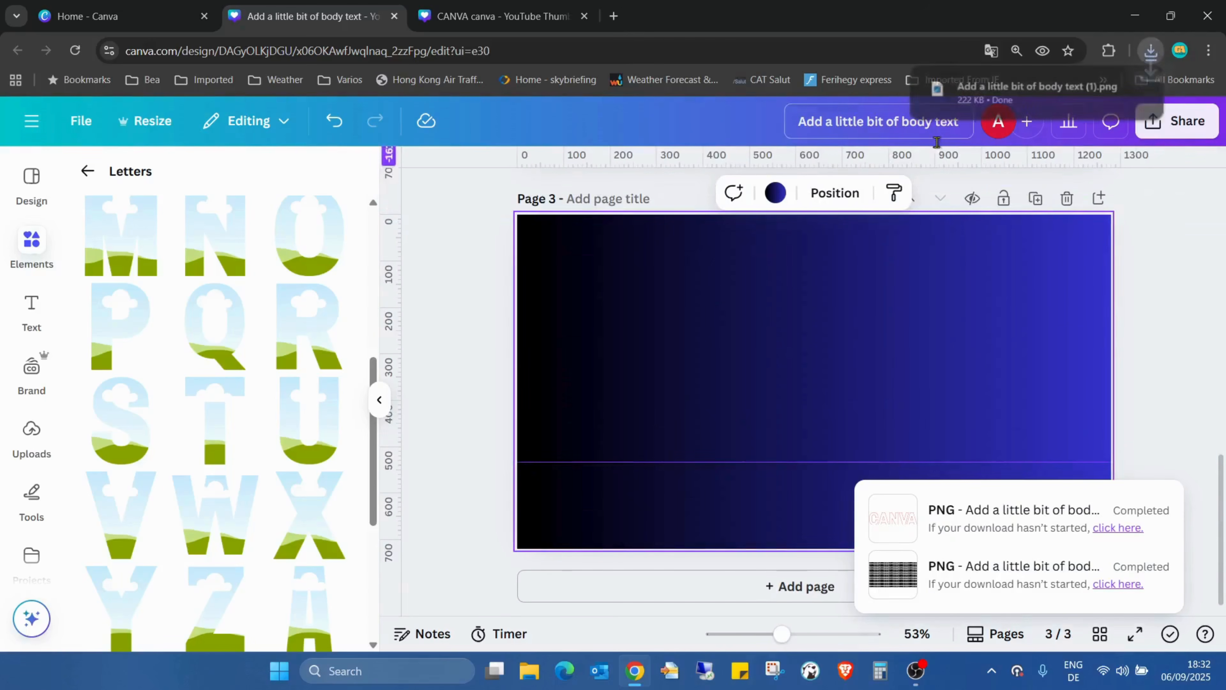
pyautogui.moveTo(804, 463); pyautogui.dragTo(853, 157)
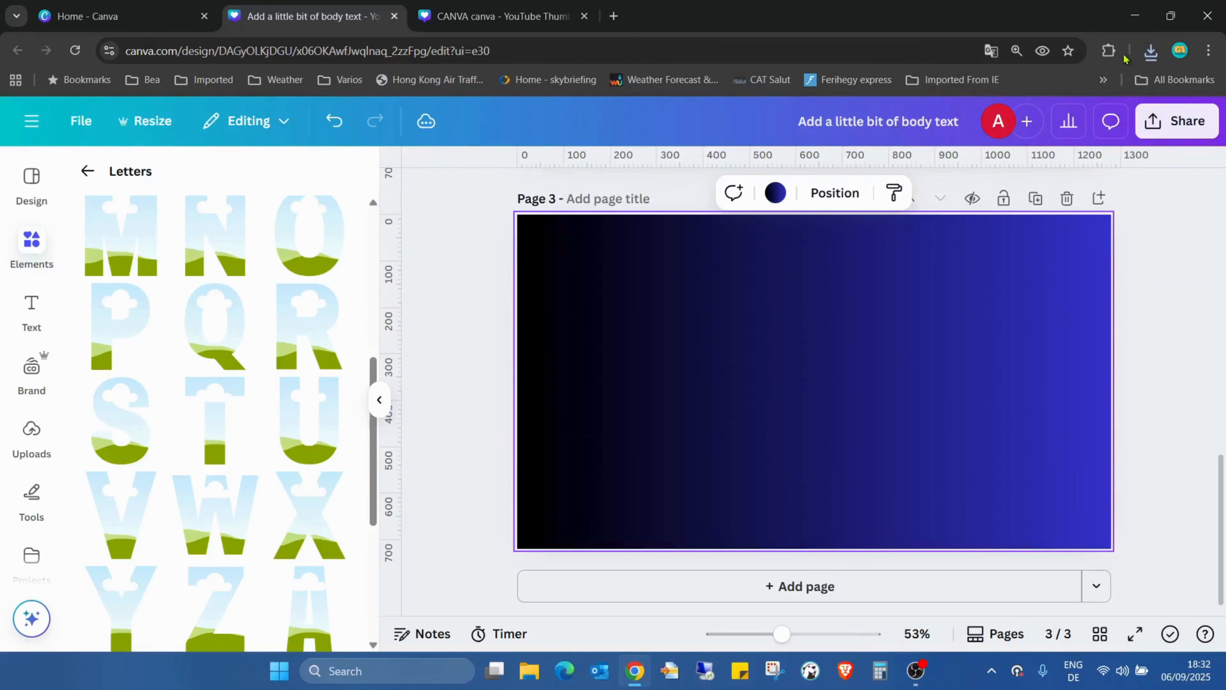
# Place the downloaded "Add a little bit of body text (1).png" lettering image onto page 3
pyautogui.click(1150, 51)
pyautogui.moveTo(998, 121); pyautogui.dragTo(657, 391)
pyautogui.click(1140, 86)
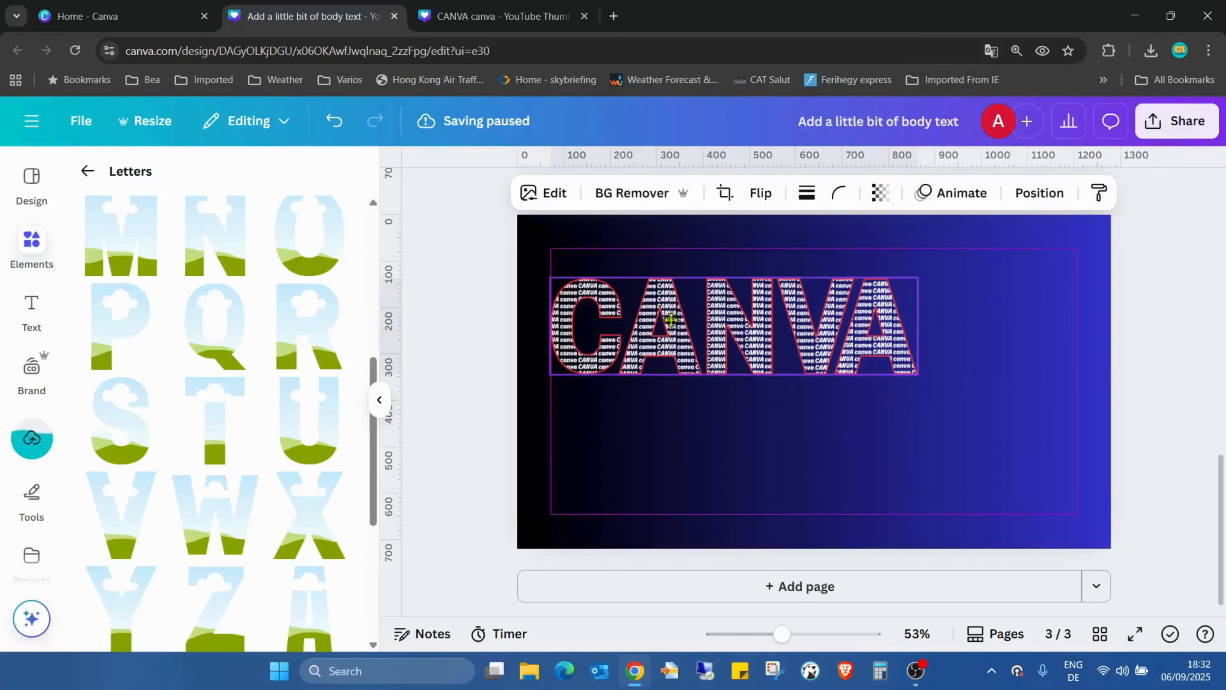
# Move the lettering image in from the page 3 margin and apply a Drop shadow to it
pyautogui.moveTo(672, 318); pyautogui.dragTo(702, 339)
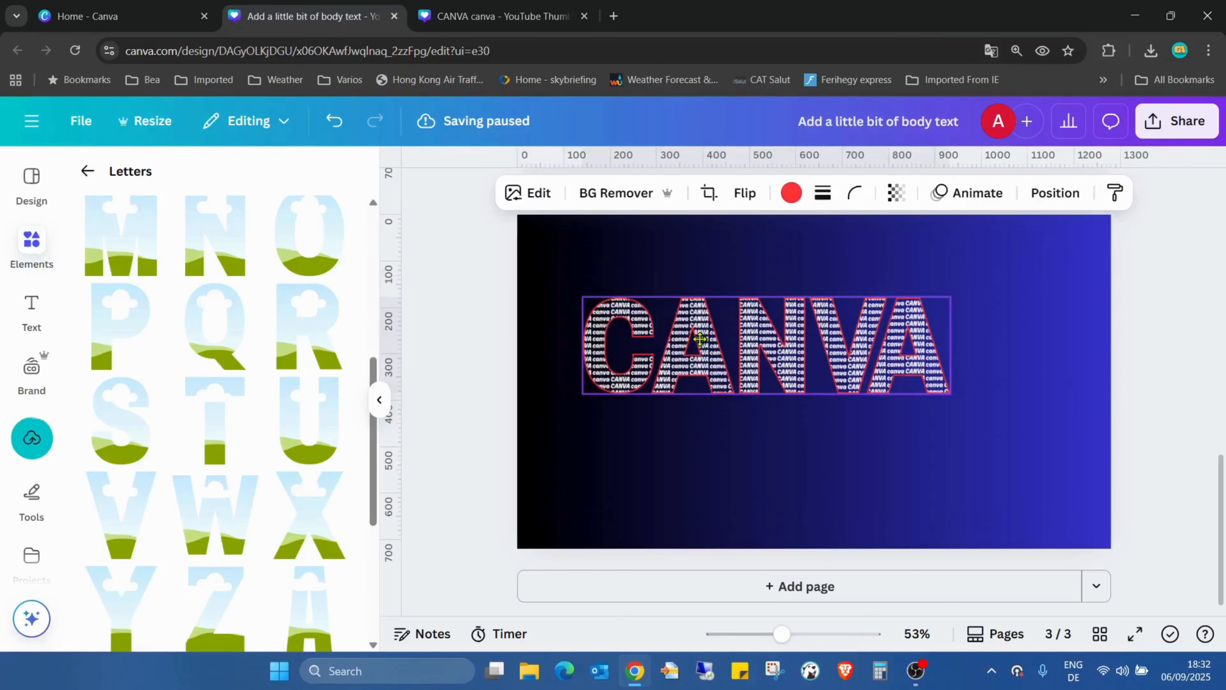
pyautogui.click(518, 198)
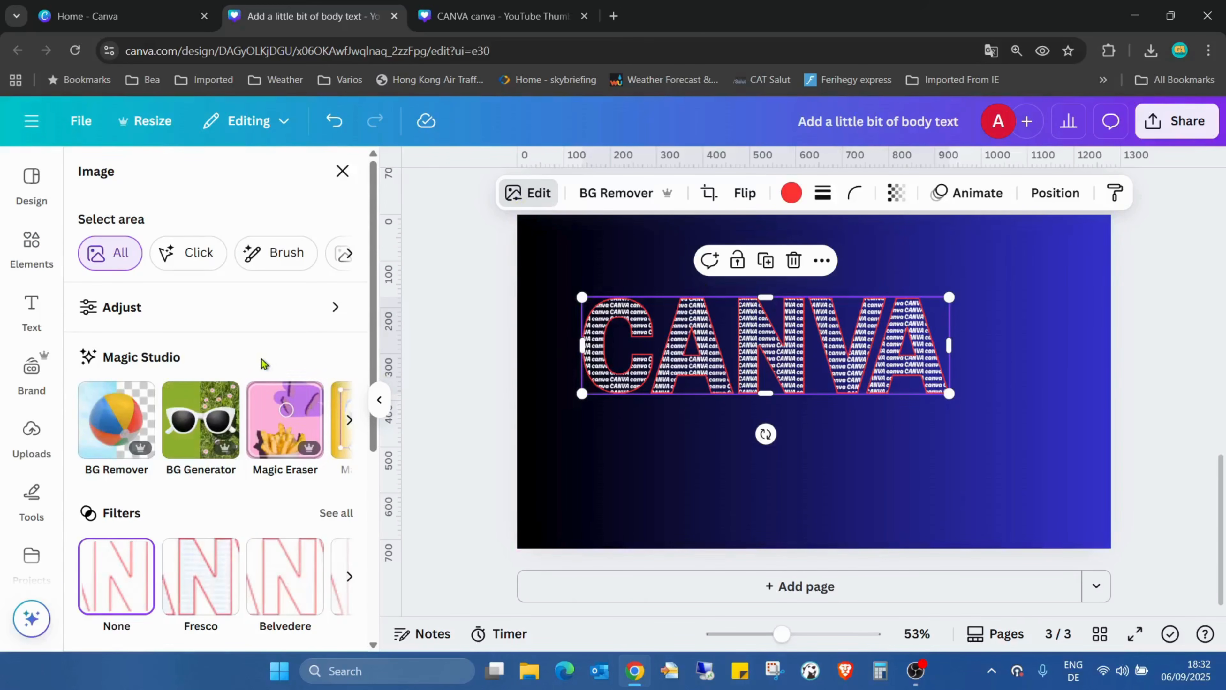
pyautogui.scroll(-6, 260, 357)
pyautogui.click(87, 434)
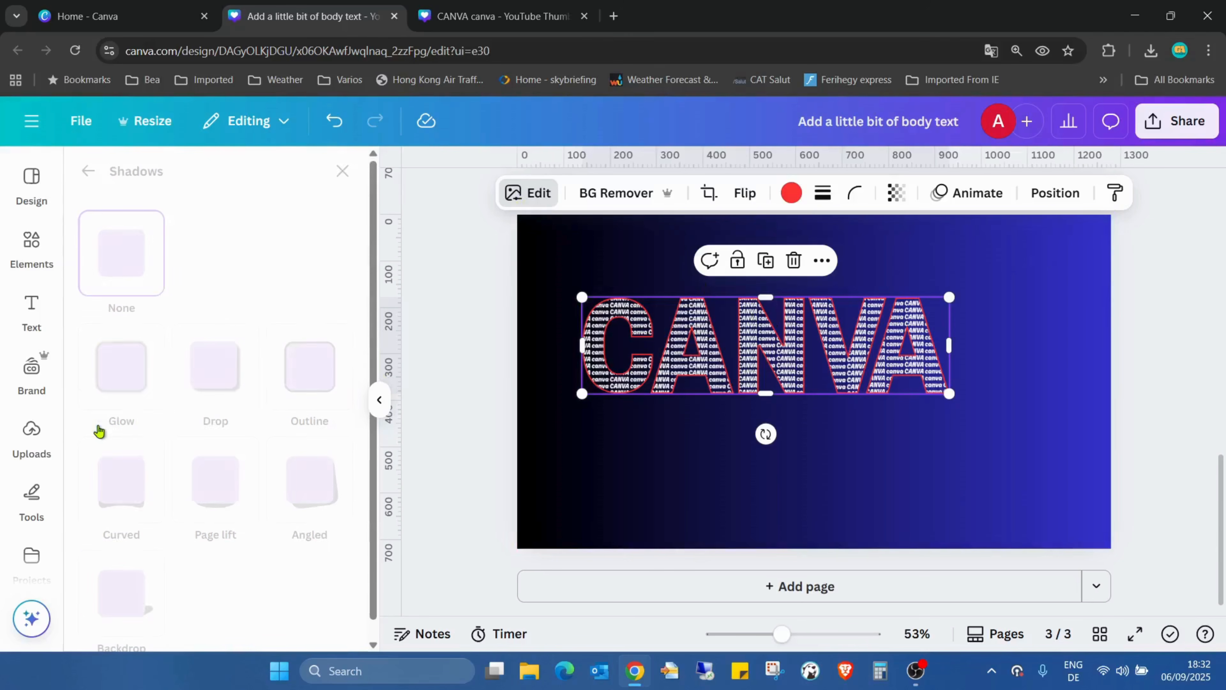
pyautogui.click(224, 365)
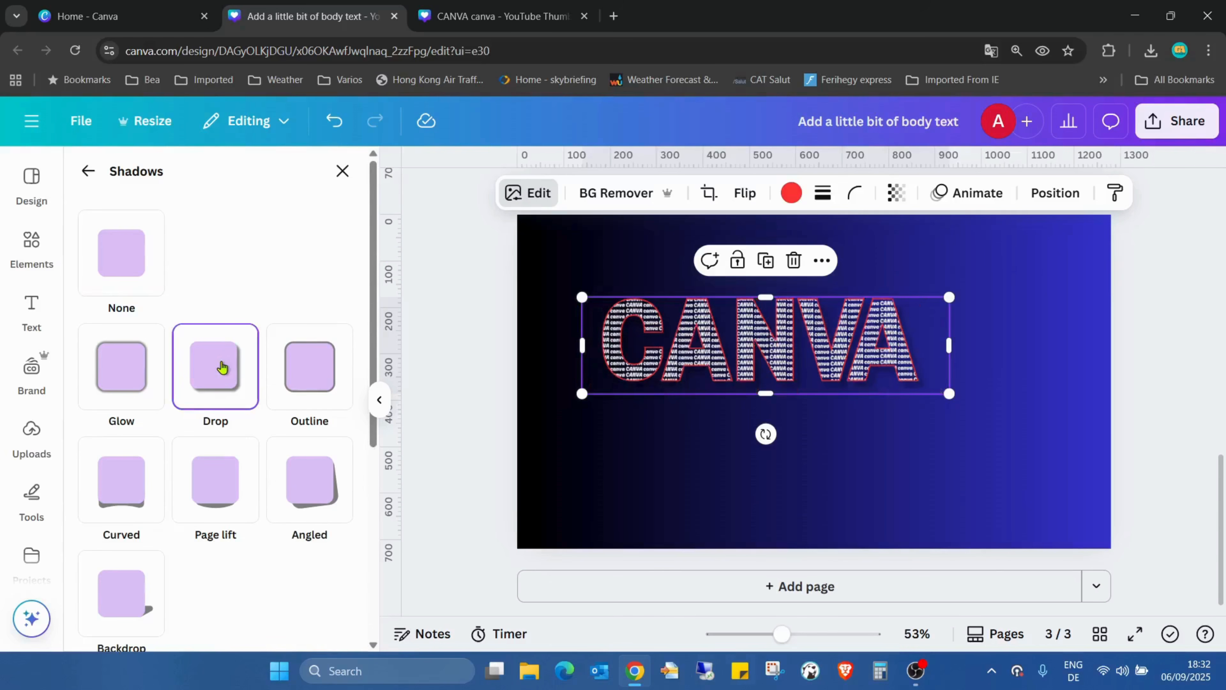
pyautogui.scroll(-3, 254, 408)
# Enlarge the shadowed lettering image until the letters span nearly the full width of page 3, and centre it on the page
pyautogui.moveTo(949, 393); pyautogui.dragTo(1178, 483)
pyautogui.moveTo(994, 413); pyautogui.dragTo(948, 419)
pyautogui.moveTo(1128, 462); pyautogui.dragTo(1183, 476)
pyautogui.moveTo(1023, 406); pyautogui.dragTo(983, 391)
# Deselect the lettering and preview page 3 in full screen
pyautogui.click(1163, 239)
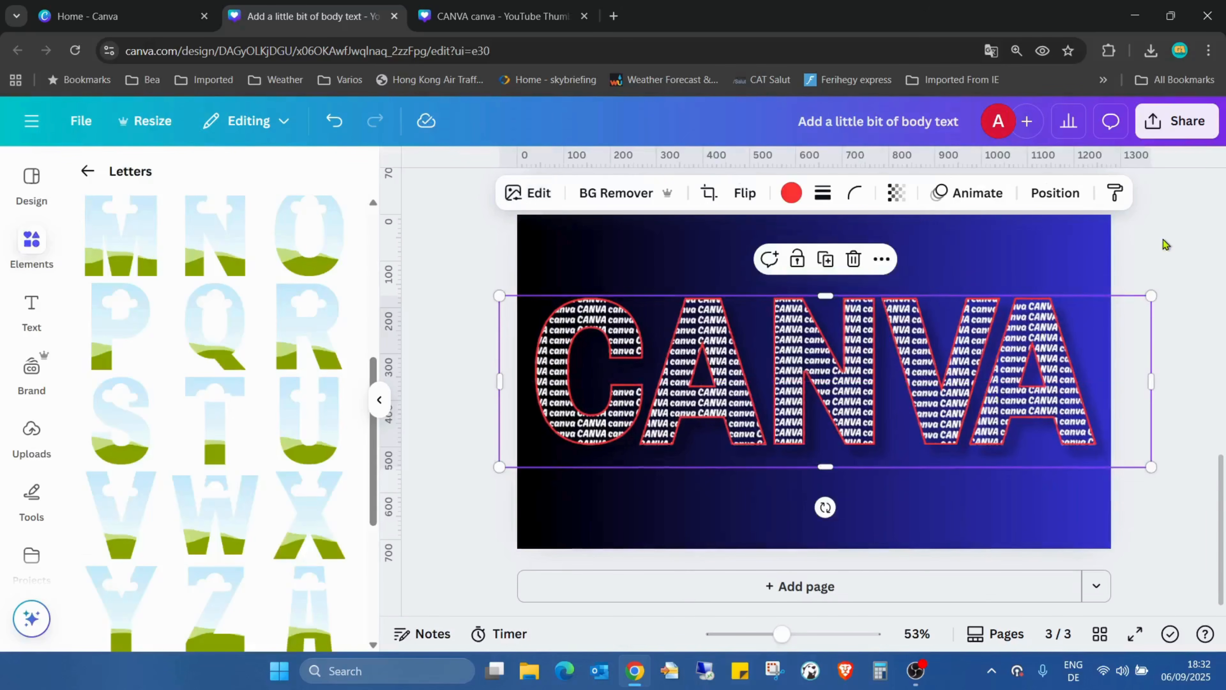
pyautogui.click(1163, 238)
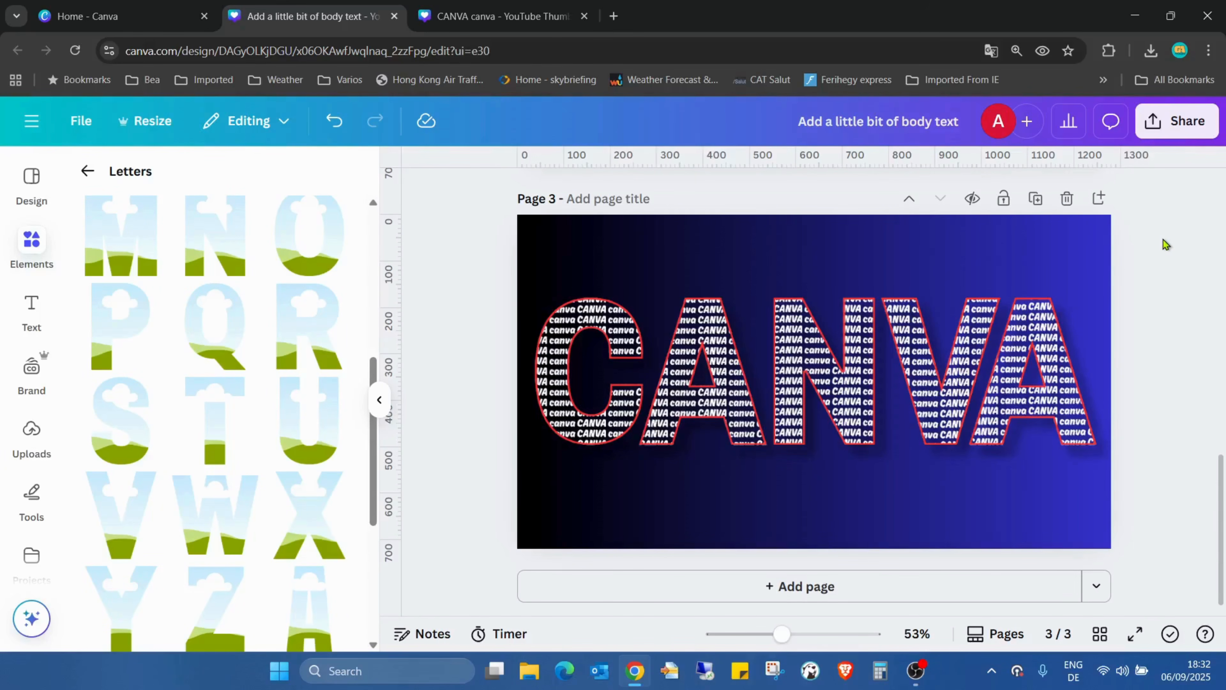
pyautogui.click(1135, 634)
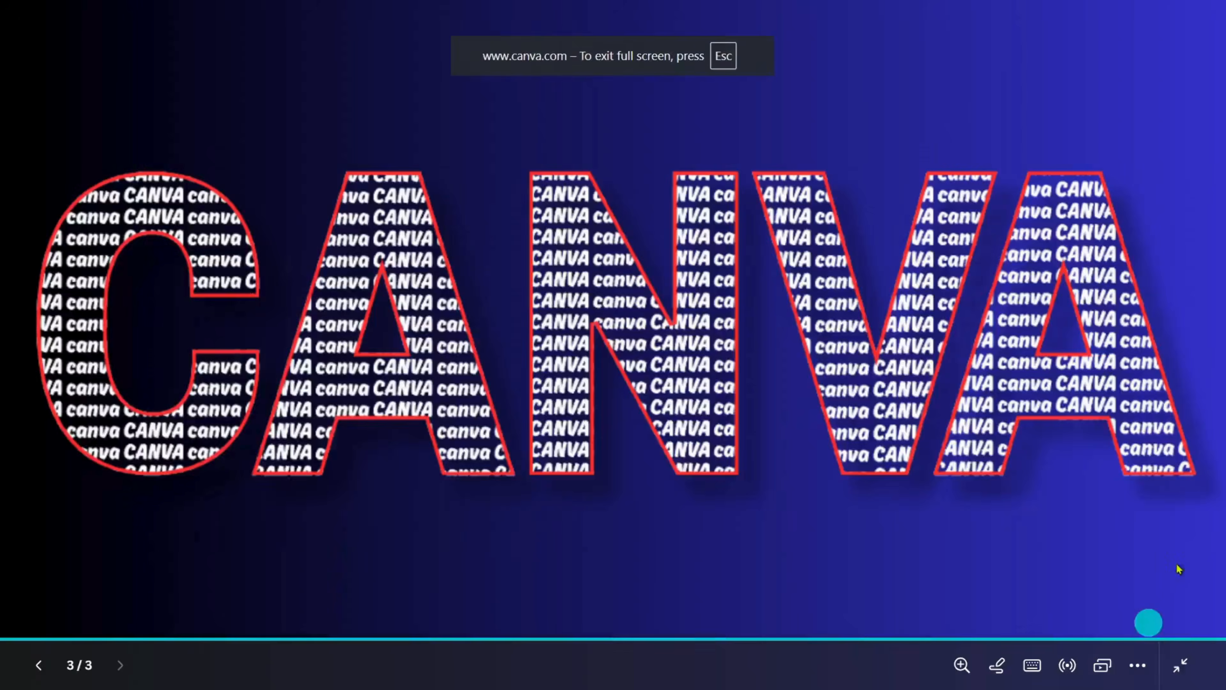